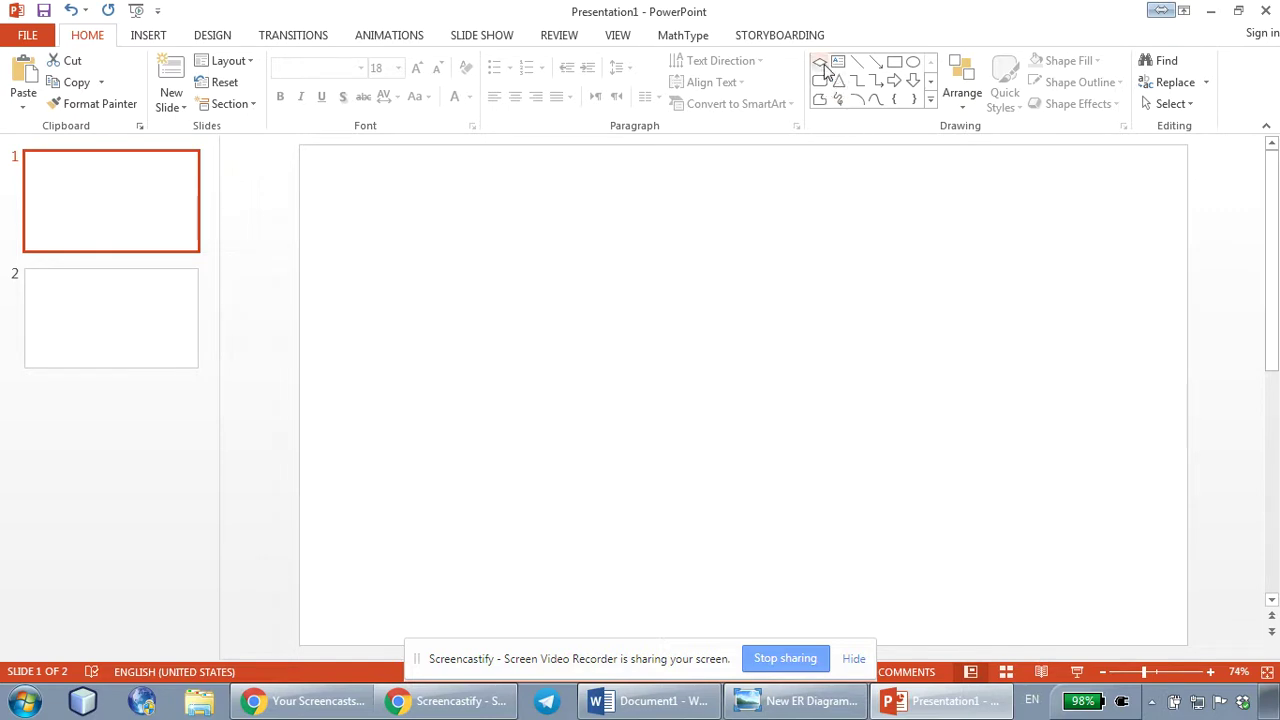
Draw a rectangle near the top-left of slide 1 and label it 'Text'.
{"action": "left_click", "coordinate": [894, 63]}
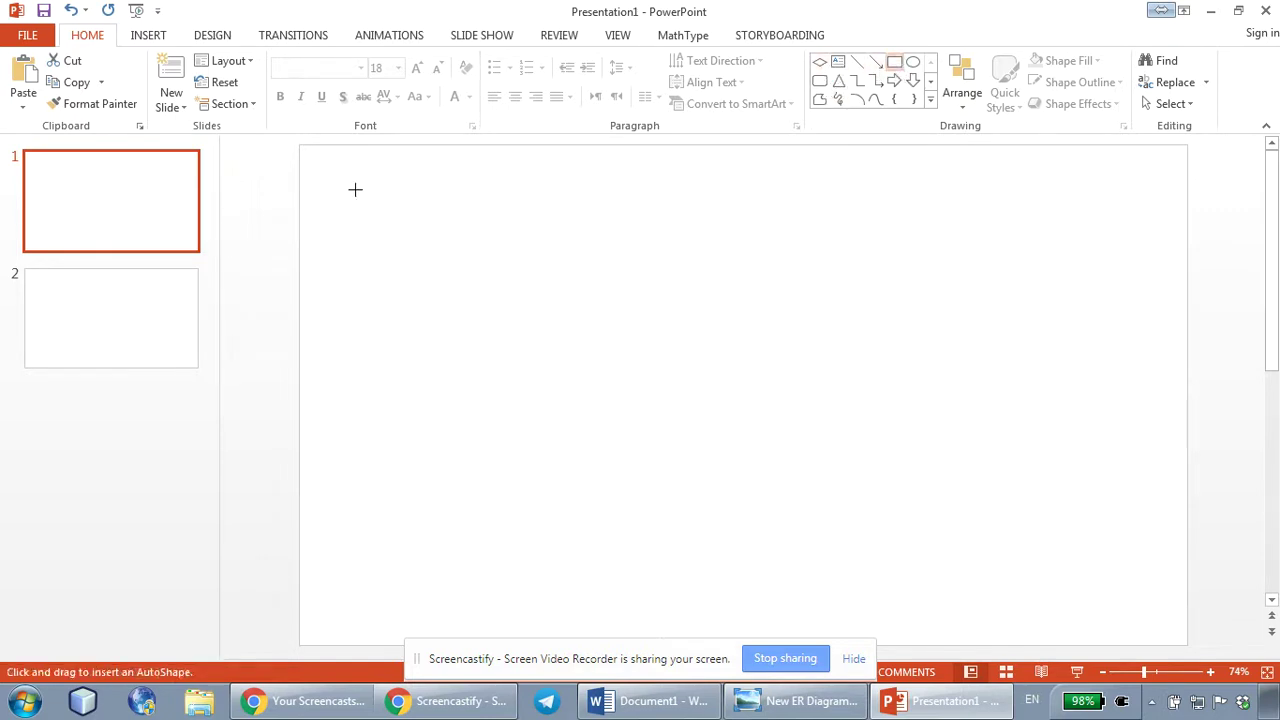
{"action": "mouse_move", "coordinate": [347, 183]}
{"action": "left_mouse_down"}
{"action": "mouse_move", "coordinate": [389, 220]}
{"action": "mouse_move", "coordinate": [470, 237]}
{"action": "left_mouse_up"}
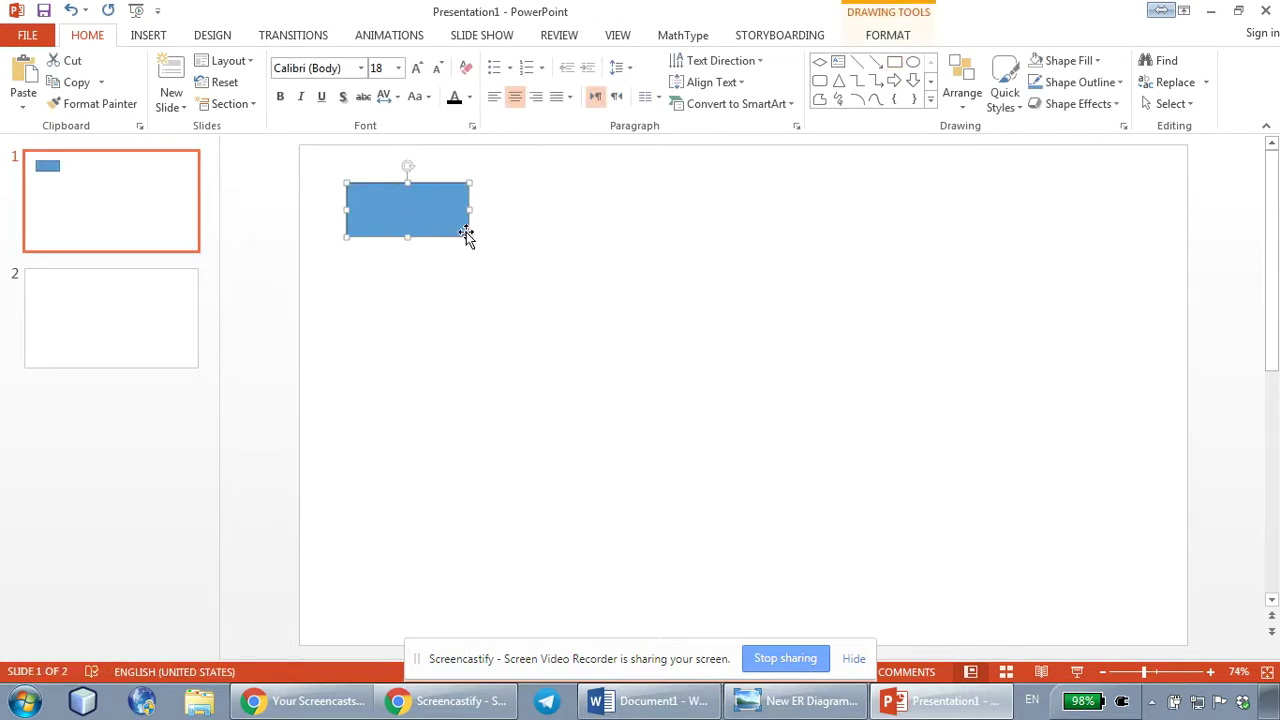
{"action": "right_click", "coordinate": [375, 198]}
{"action": "left_click", "coordinate": [440, 306]}
{"action": "left_click", "coordinate": [392, 377]}
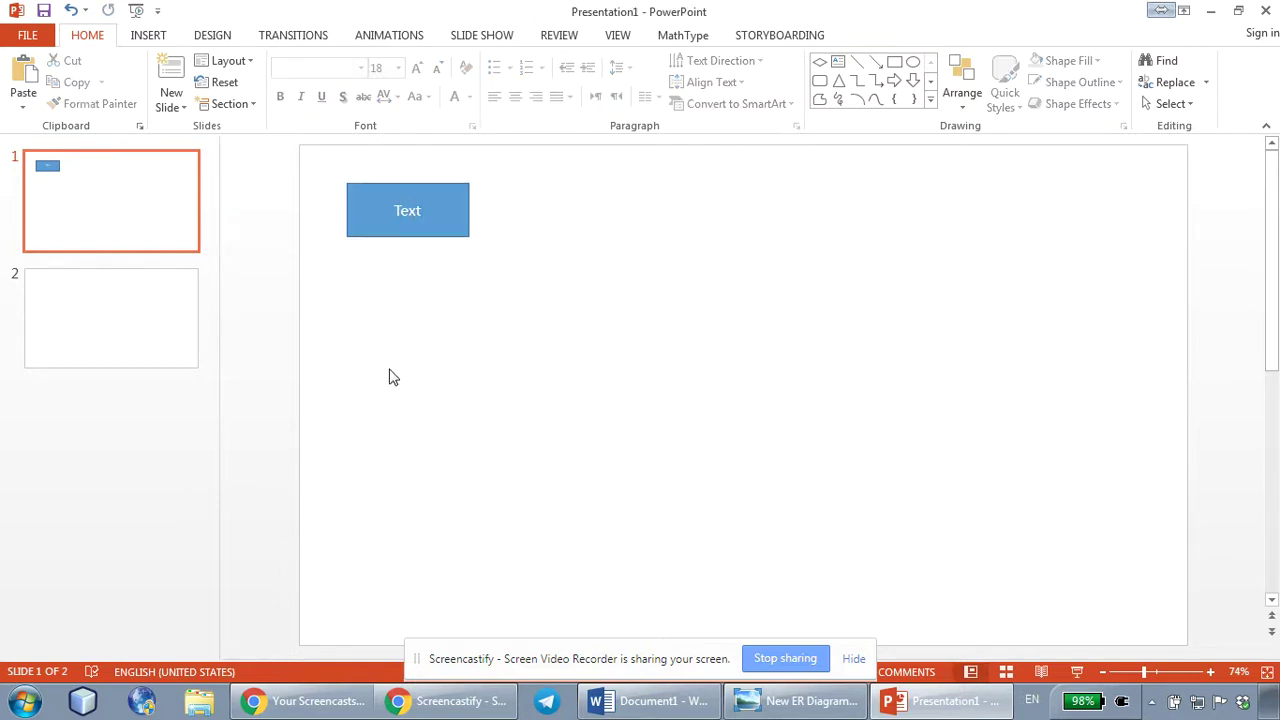
{"action": "left_click", "coordinate": [404, 208]}
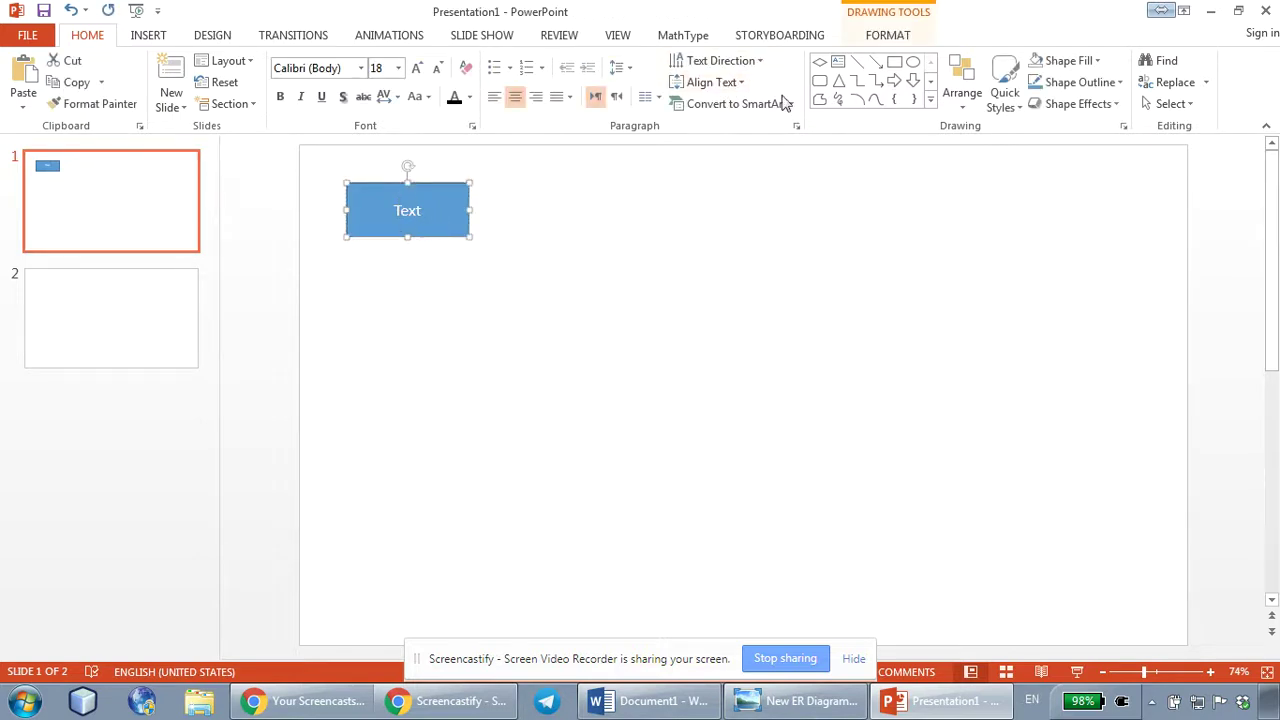
Remove the rectangle's blue fill and bring up its outline dash options.
{"action": "left_click", "coordinate": [1066, 60]}
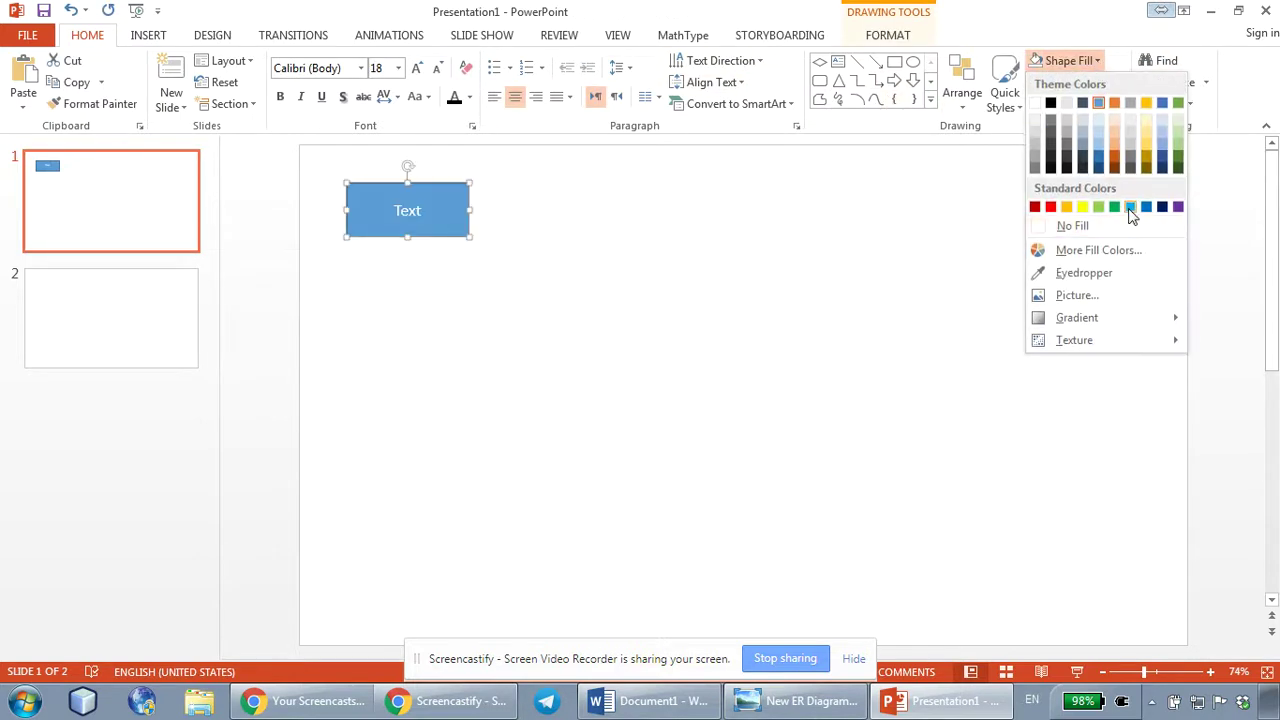
{"action": "left_click", "coordinate": [1068, 225]}
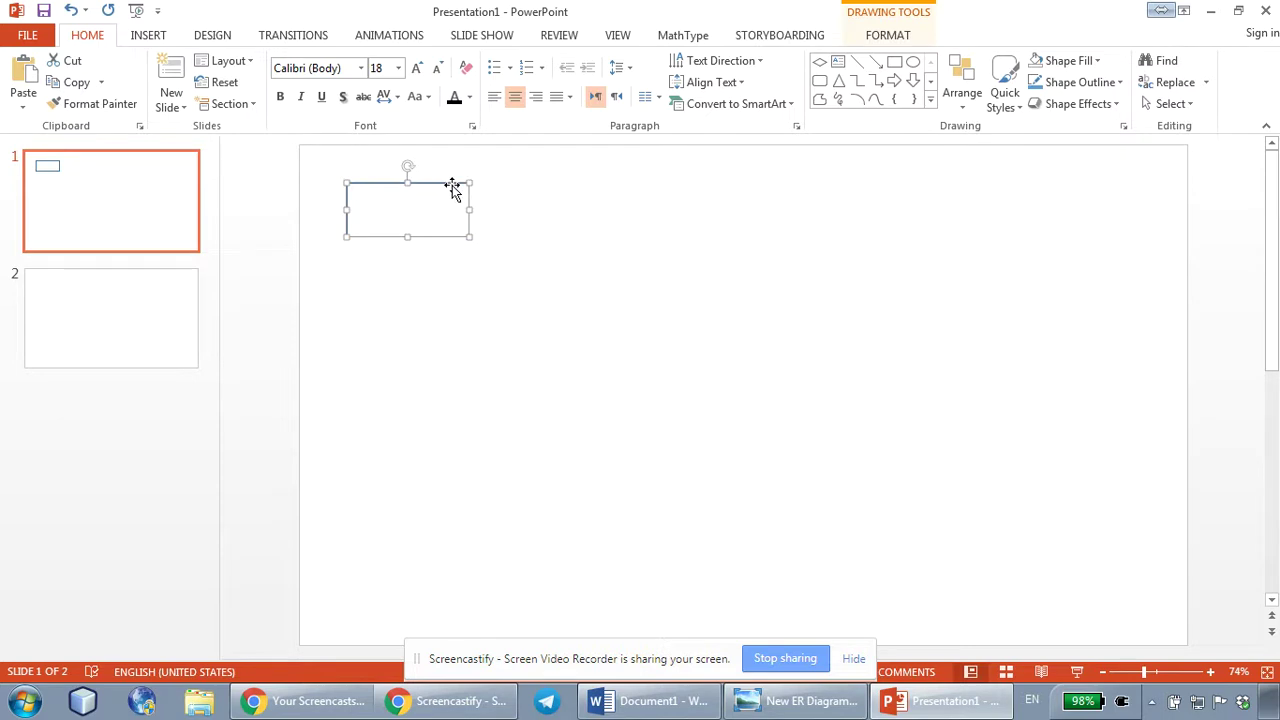
{"action": "right_click", "coordinate": [452, 185]}
{"action": "left_click", "coordinate": [1114, 83]}
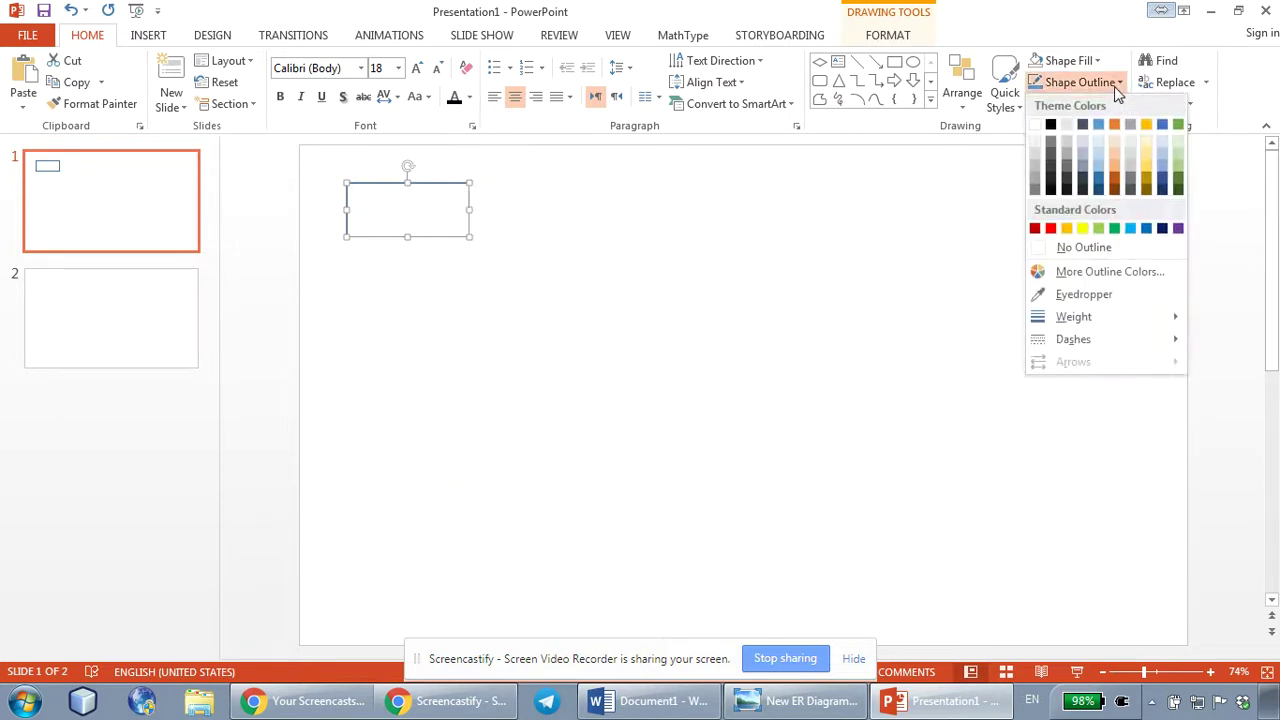
{"action": "mouse_move", "coordinate": [1119, 347]}
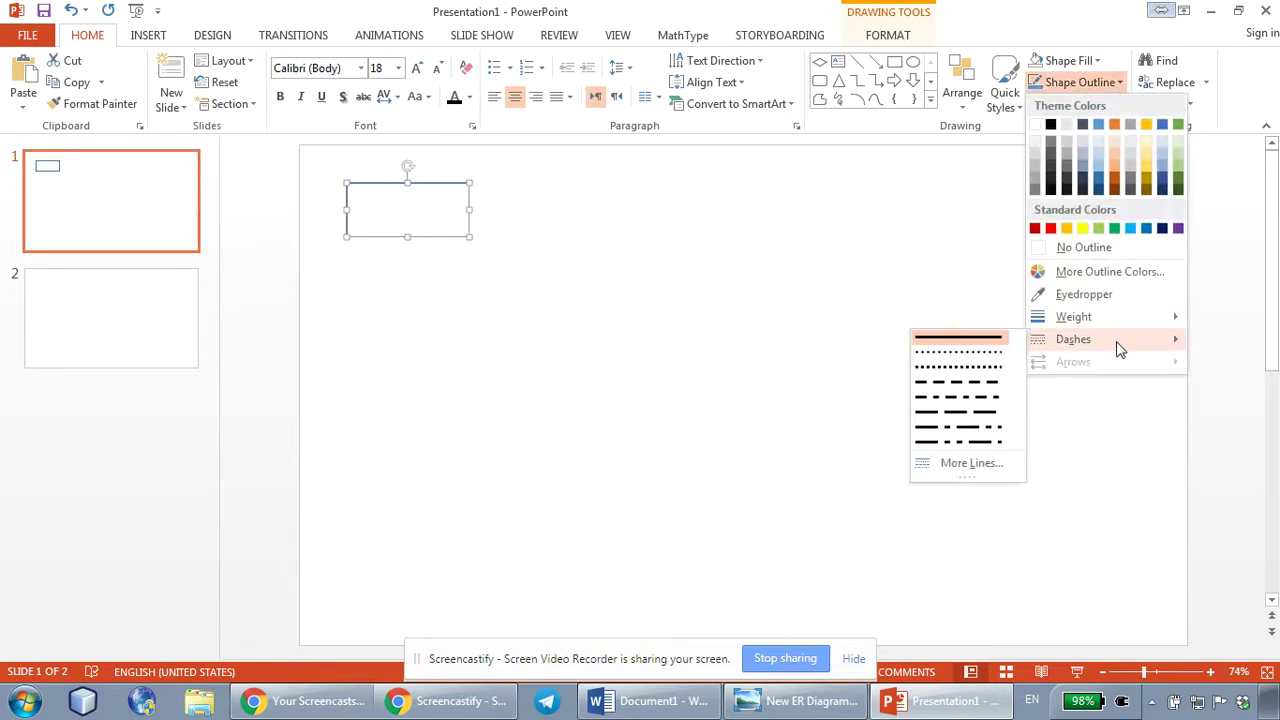
Give the rectangle's outline a compound double-line style in Format Shape.
{"action": "left_click", "coordinate": [951, 473]}
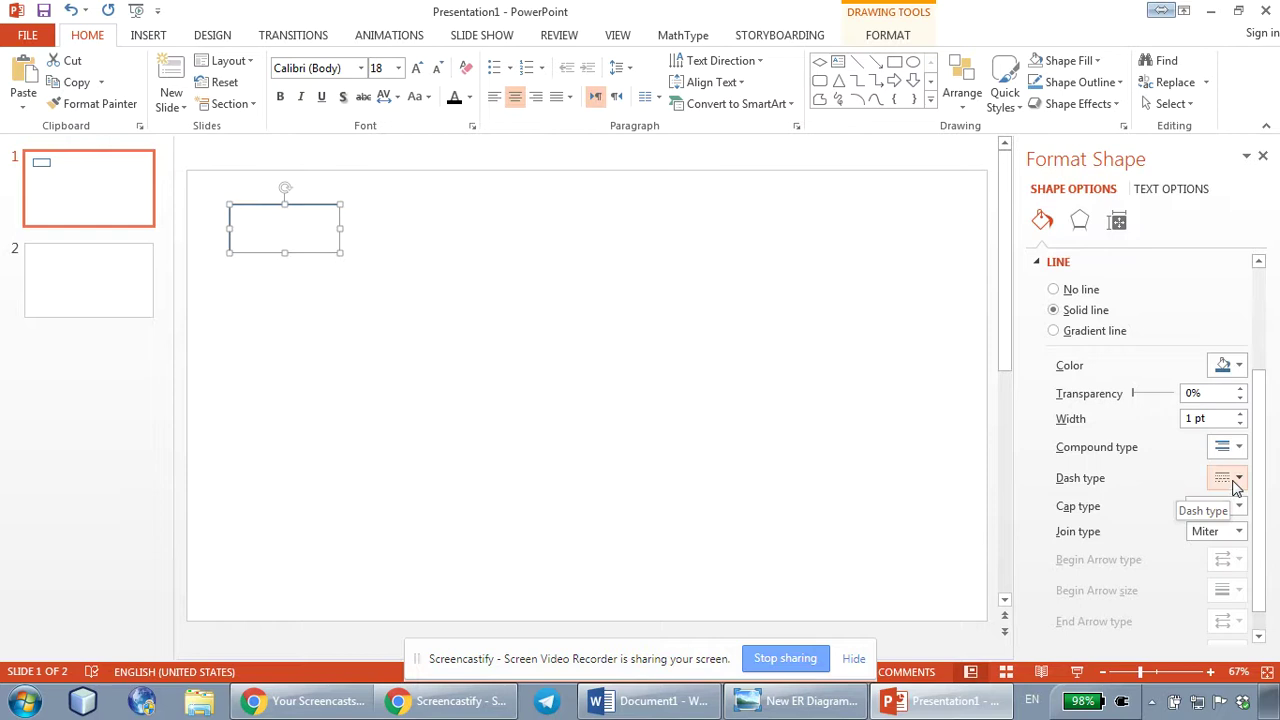
{"action": "left_click", "coordinate": [1228, 447]}
{"action": "left_click", "coordinate": [1252, 492]}
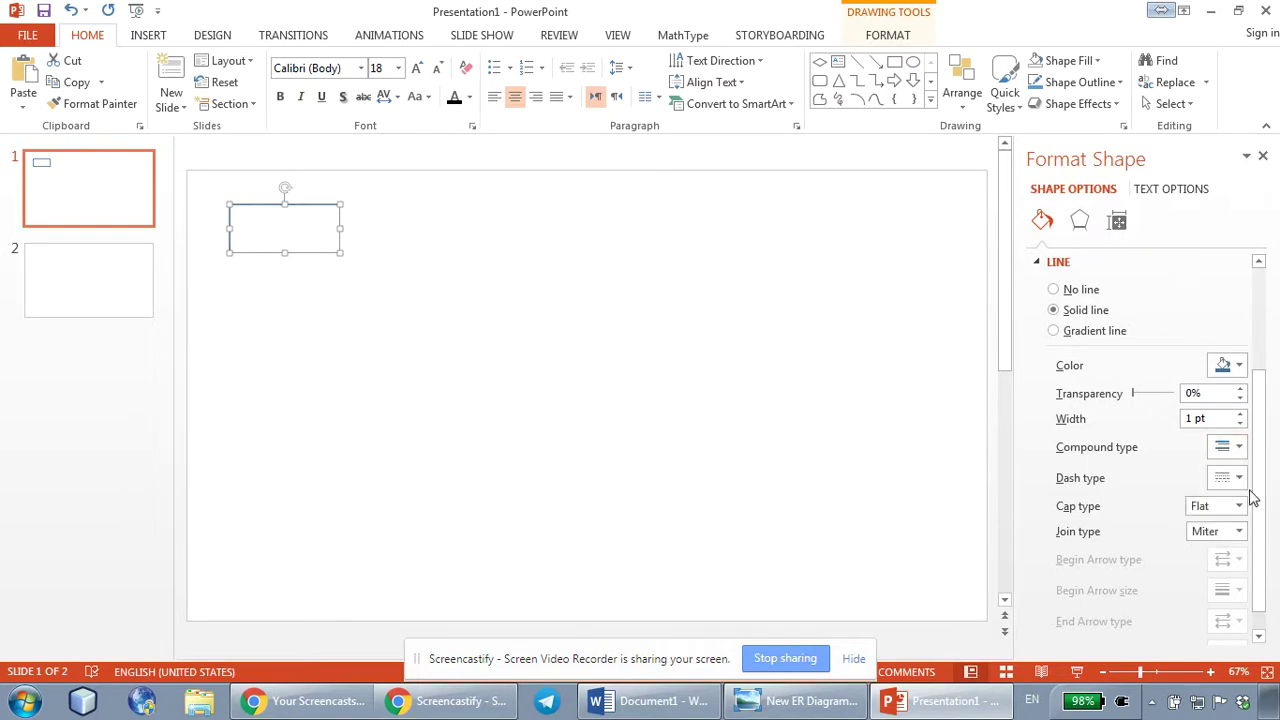
{"action": "left_click", "coordinate": [740, 396]}
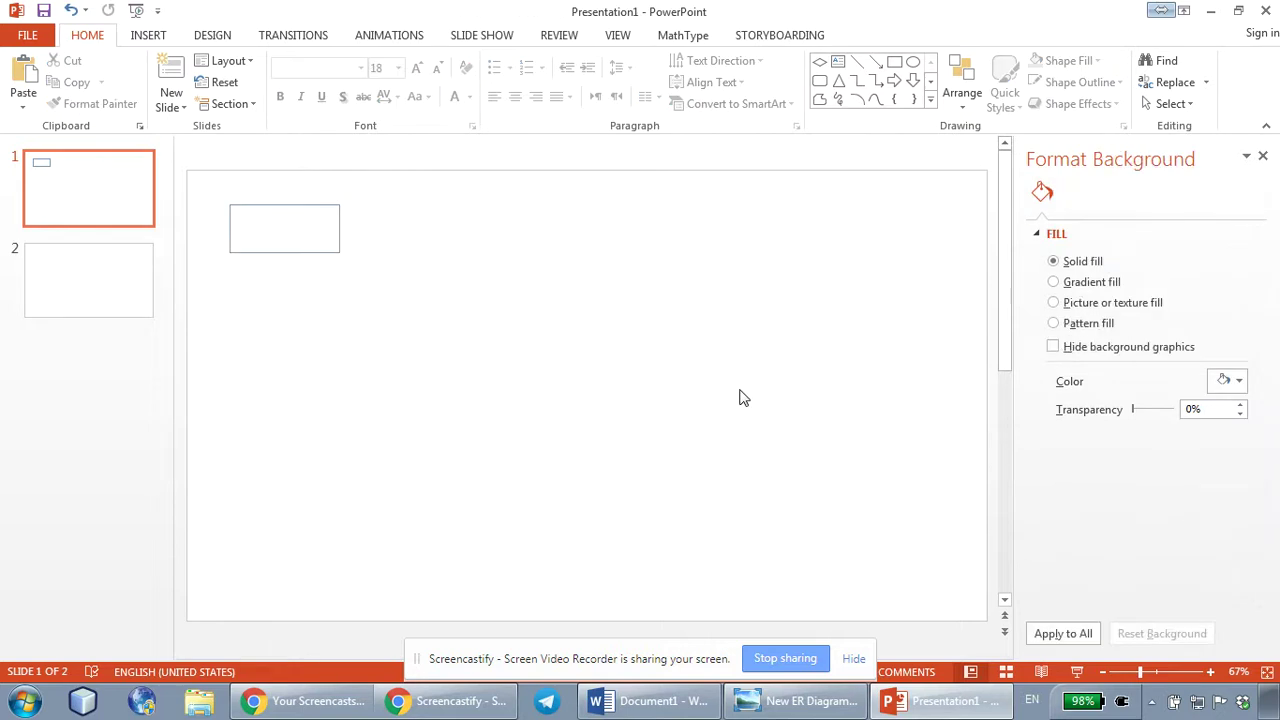
{"action": "left_click", "coordinate": [339, 232]}
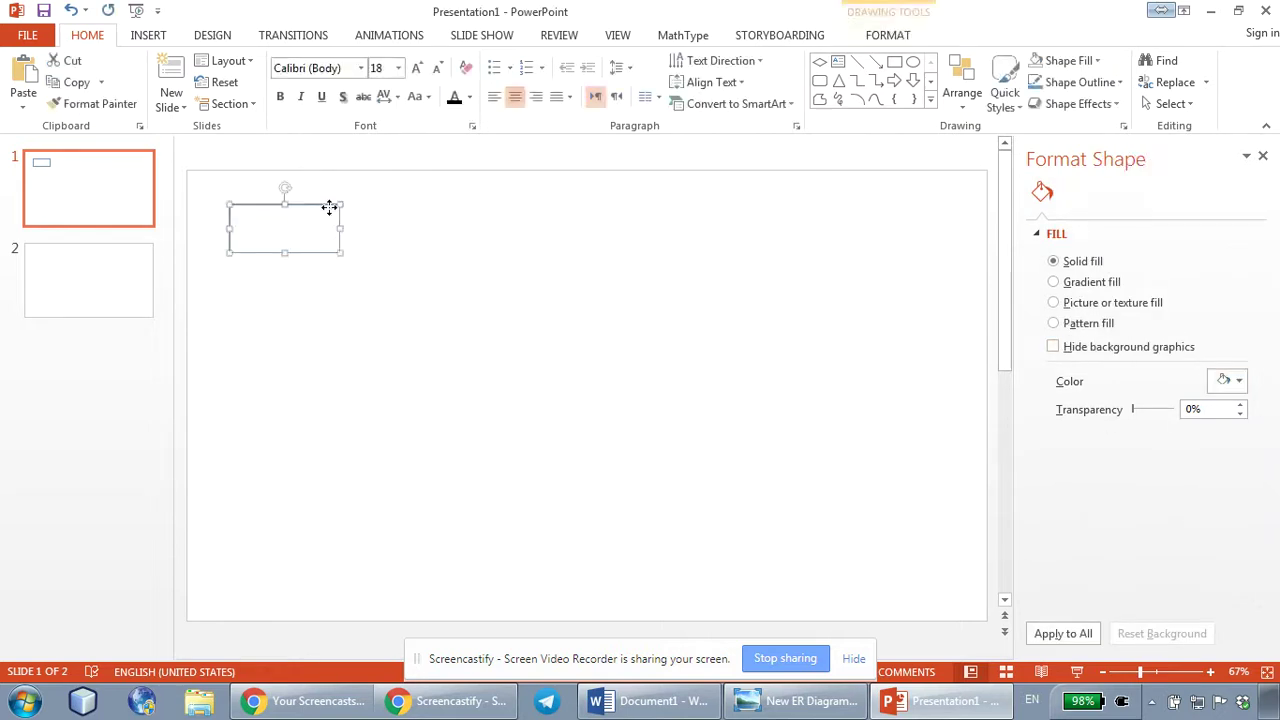
{"action": "left_click", "coordinate": [1082, 82]}
{"action": "mouse_move", "coordinate": [1122, 342]}
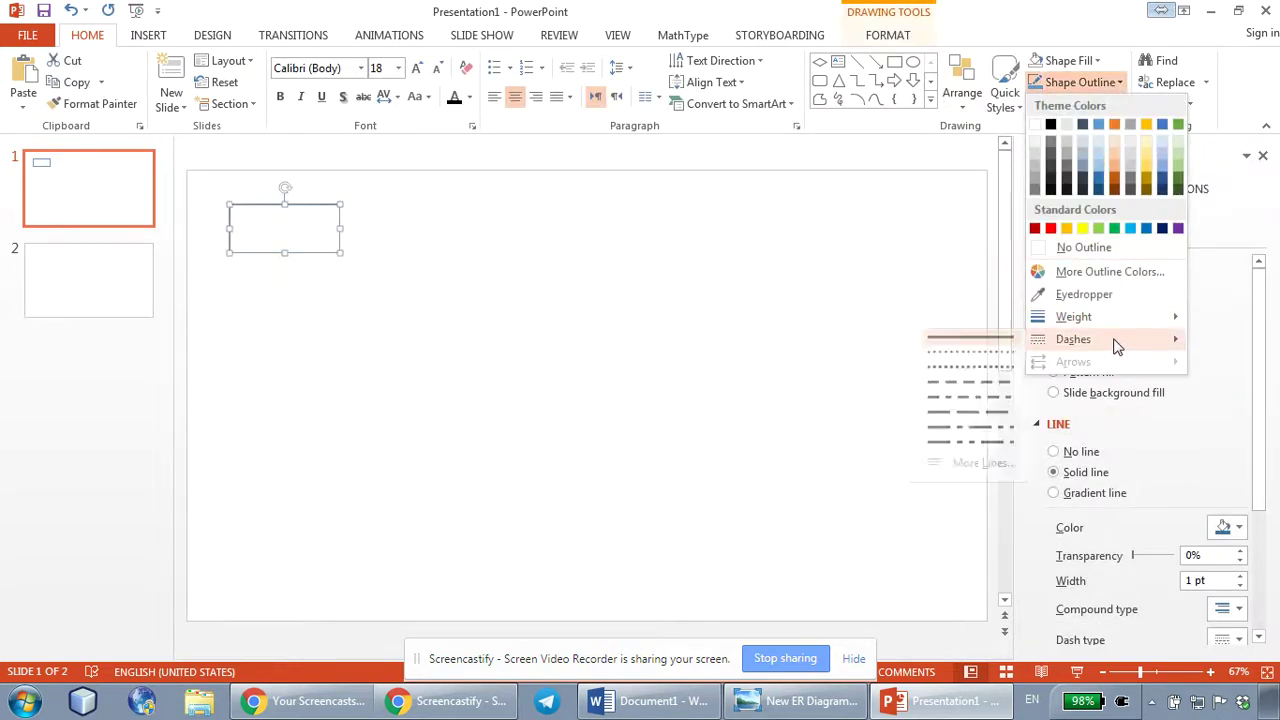
{"action": "left_click", "coordinate": [955, 465]}
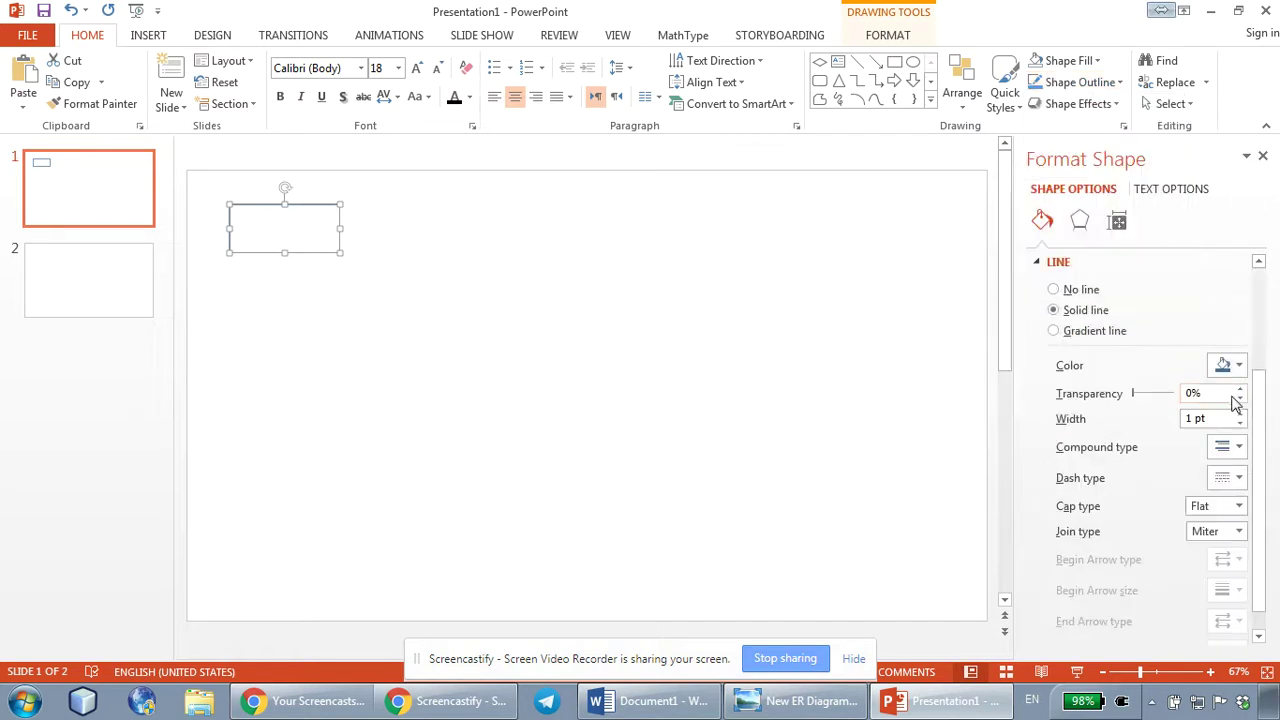
{"action": "left_click", "coordinate": [1229, 447]}
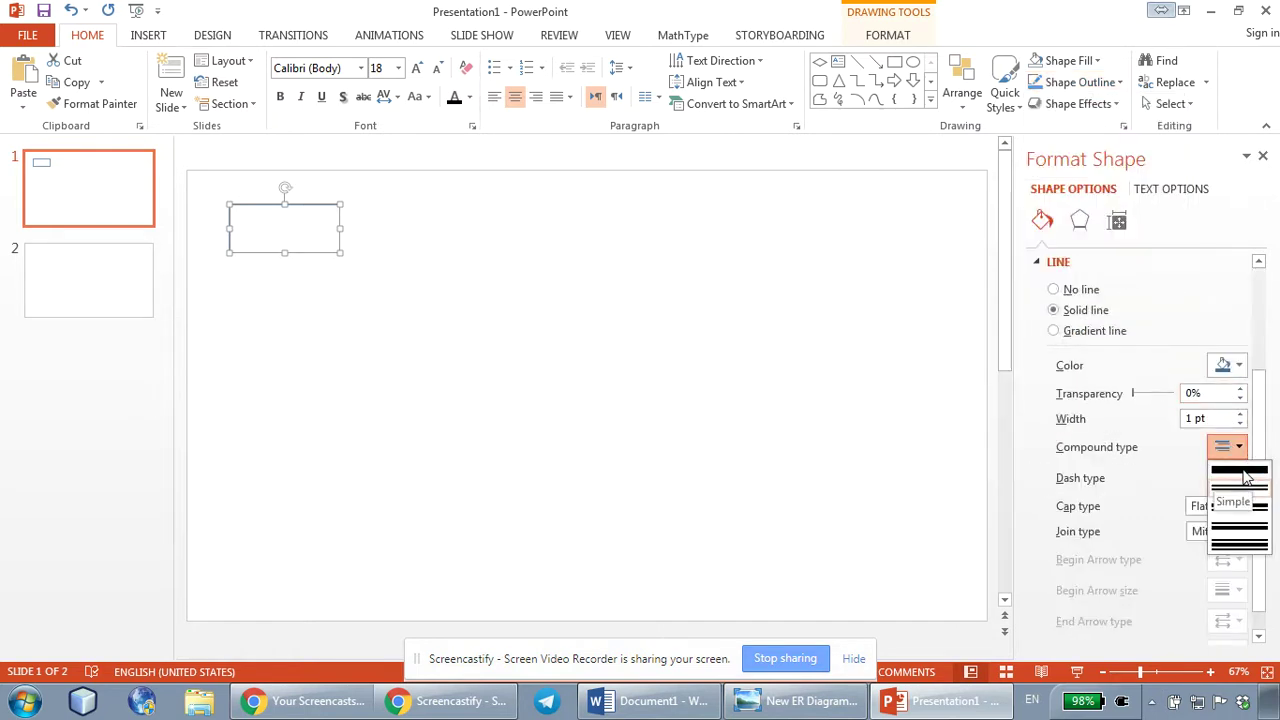
{"action": "left_click", "coordinate": [575, 362]}
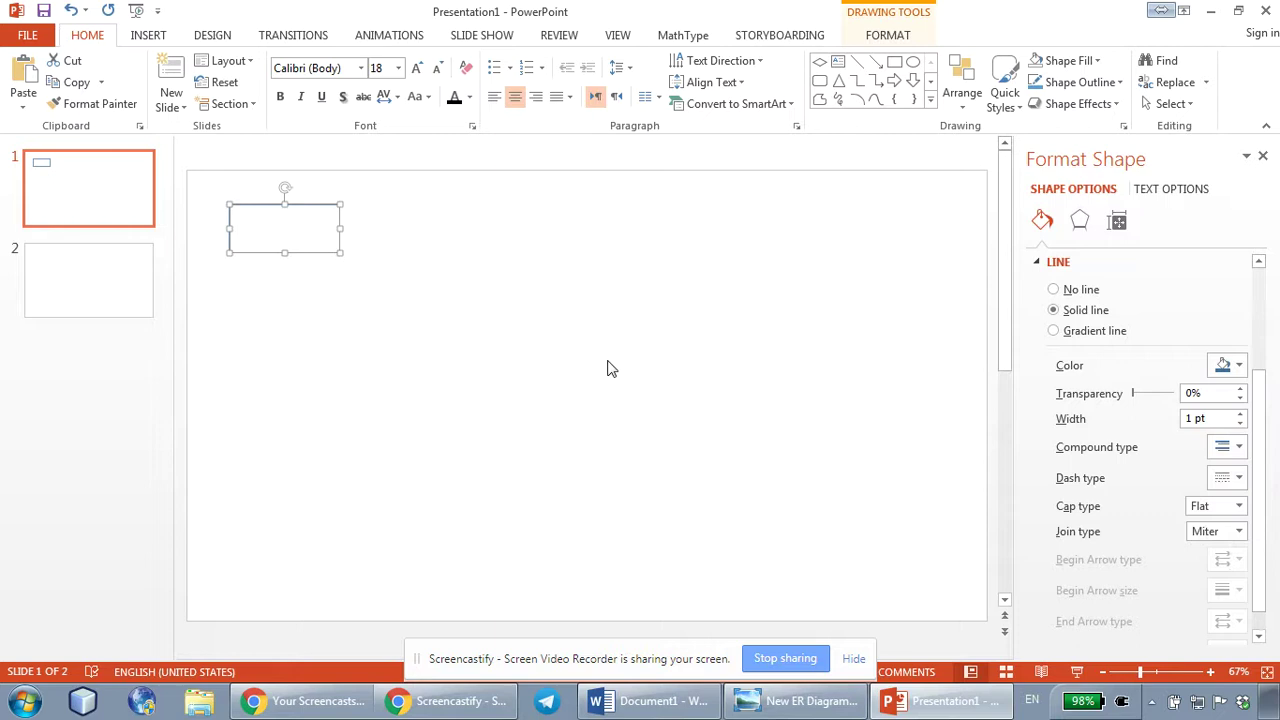
Raise the rectangle's outline width to 6.25 pt, then pick the Rectangle shape again.
{"action": "left_click", "coordinate": [1241, 414]}
{"action": "left_click", "coordinate": [1241, 414]}
{"action": "left_click", "coordinate": [1241, 414]}
{"action": "left_click", "coordinate": [1241, 414]}
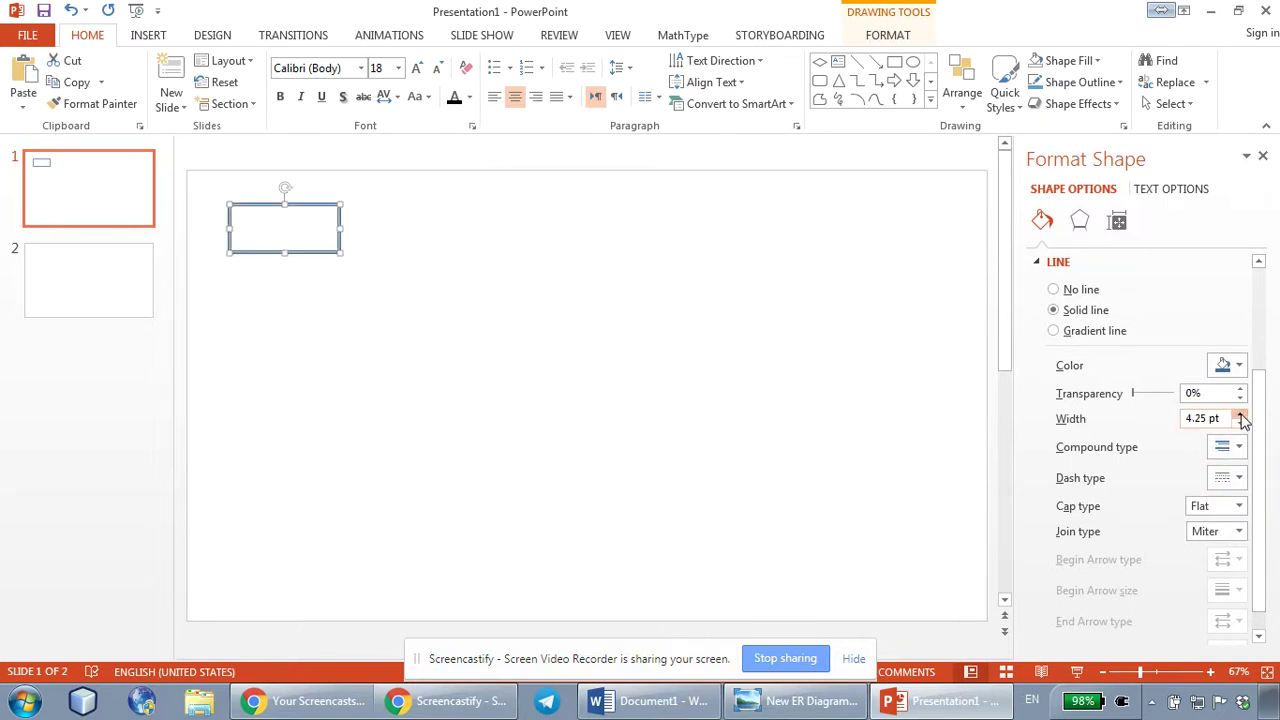
{"action": "left_click", "coordinate": [1241, 414]}
{"action": "left_click", "coordinate": [1241, 416]}
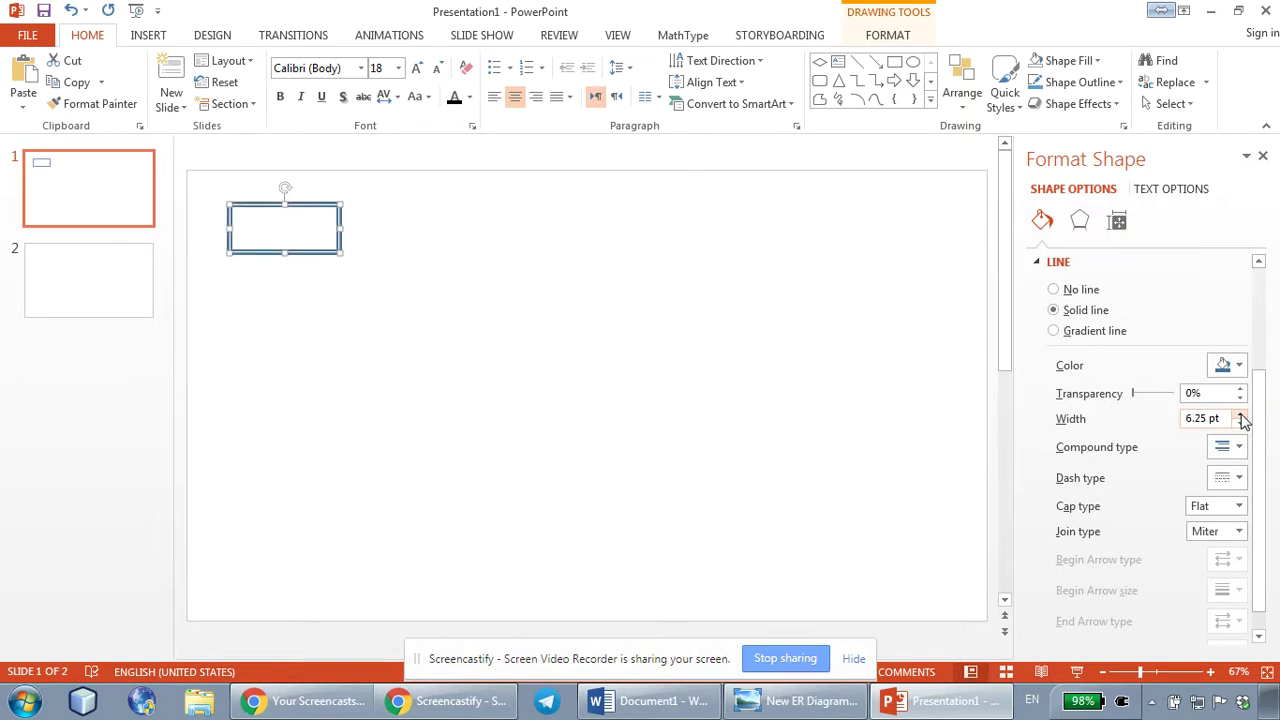
{"action": "left_click", "coordinate": [426, 346]}
{"action": "left_click", "coordinate": [283, 257]}
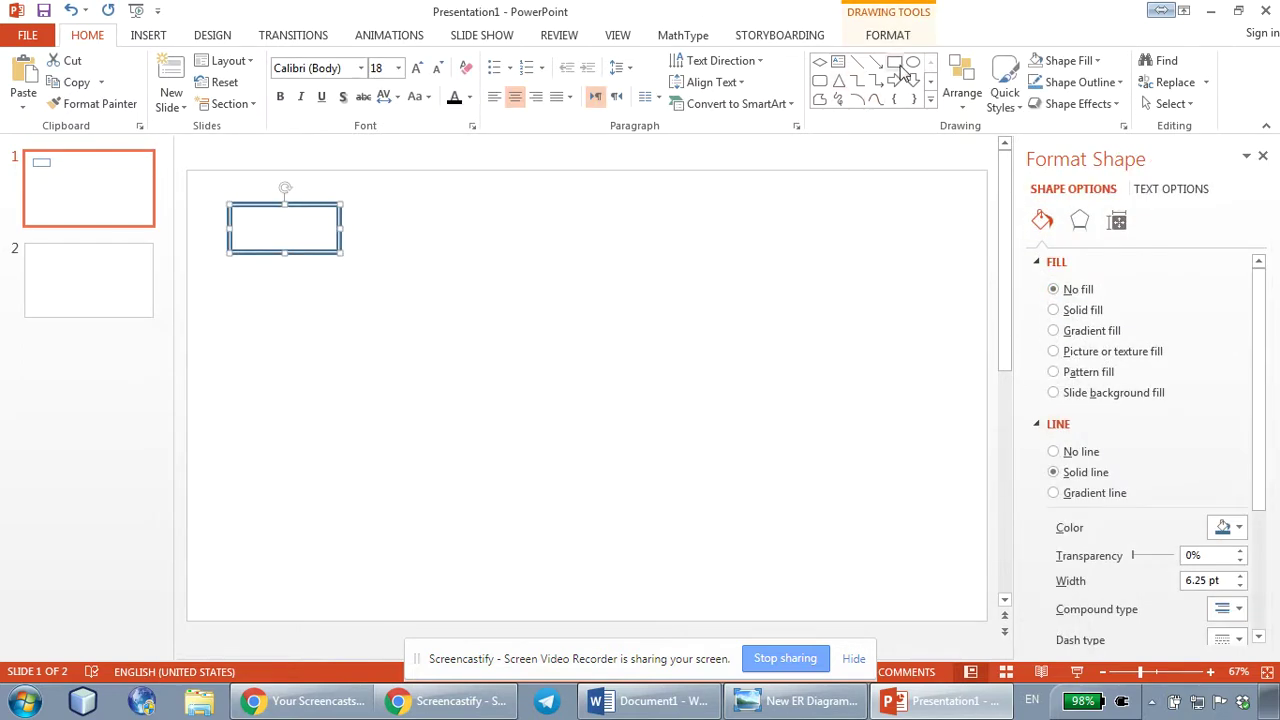
{"action": "left_click", "coordinate": [895, 63]}
Draw a second rectangle below the first and type 'Text' into it.
{"action": "left_click_drag", "start_coordinate": [229, 277], "coordinate": [337, 318]}
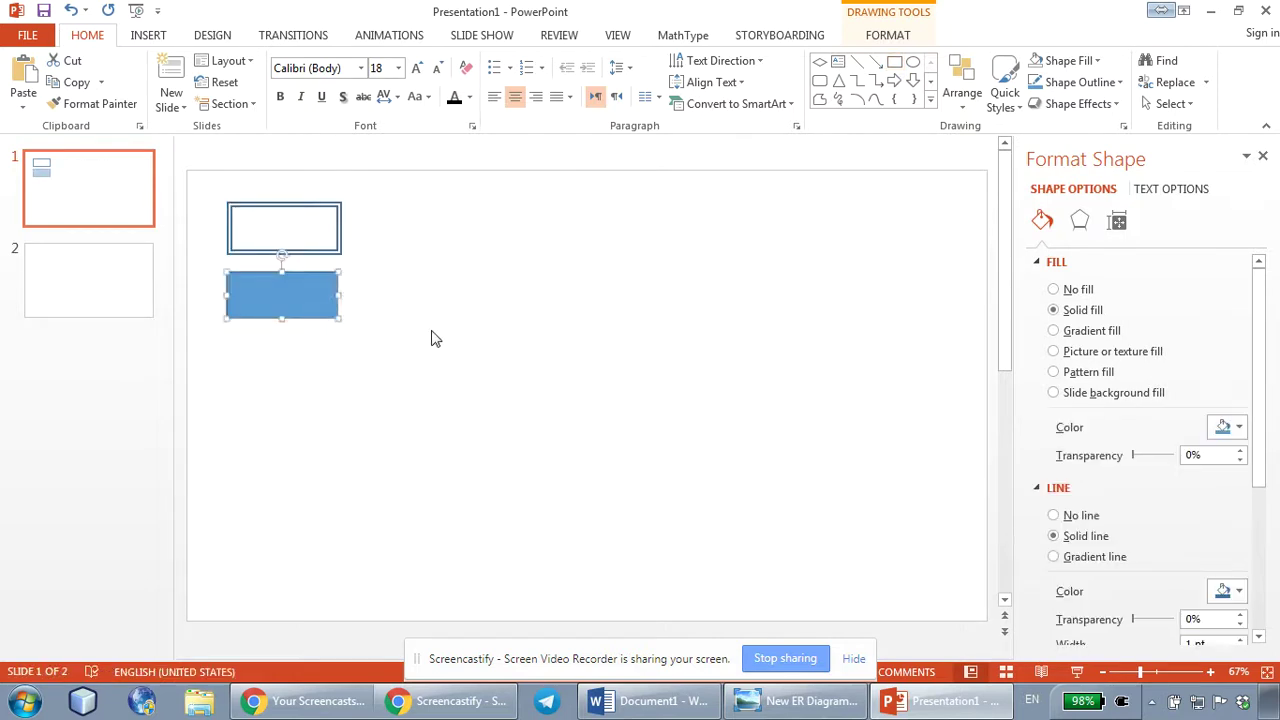
{"action": "left_click", "coordinate": [431, 337]}
{"action": "left_click", "coordinate": [280, 290]}
{"action": "right_click", "coordinate": [290, 288]}
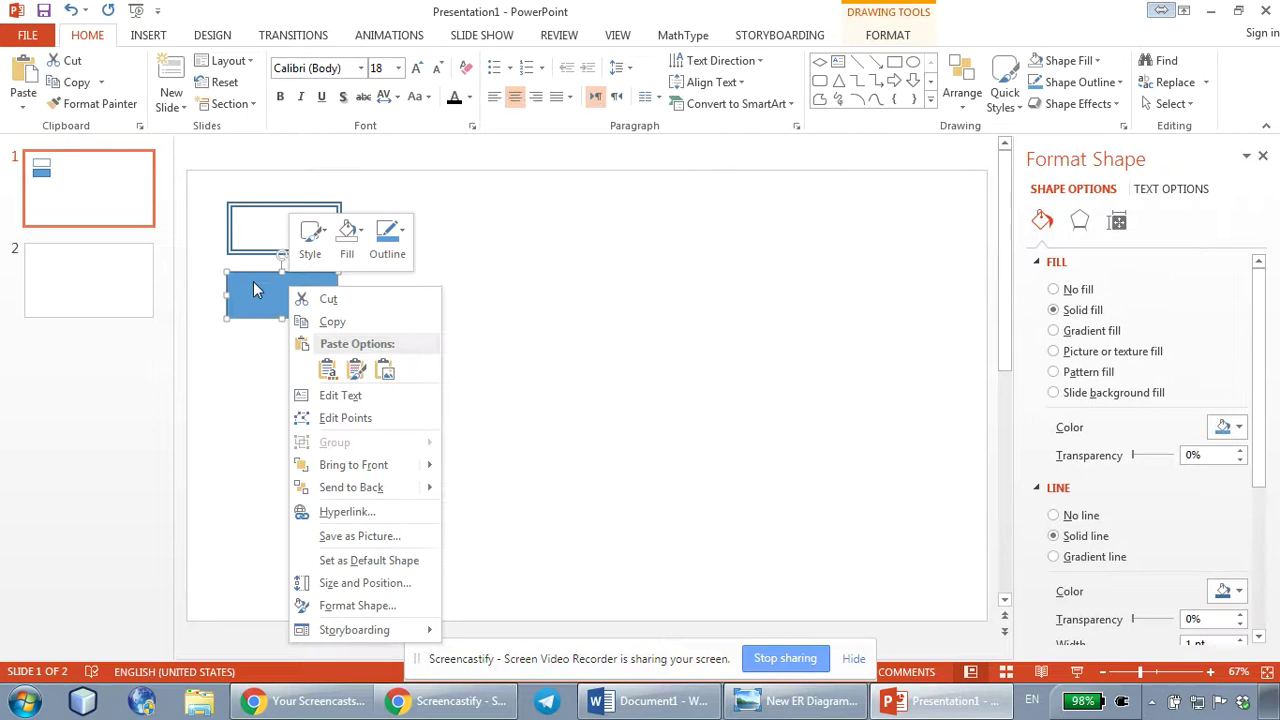
{"action": "left_click", "coordinate": [266, 229]}
{"action": "left_click", "coordinate": [285, 230]}
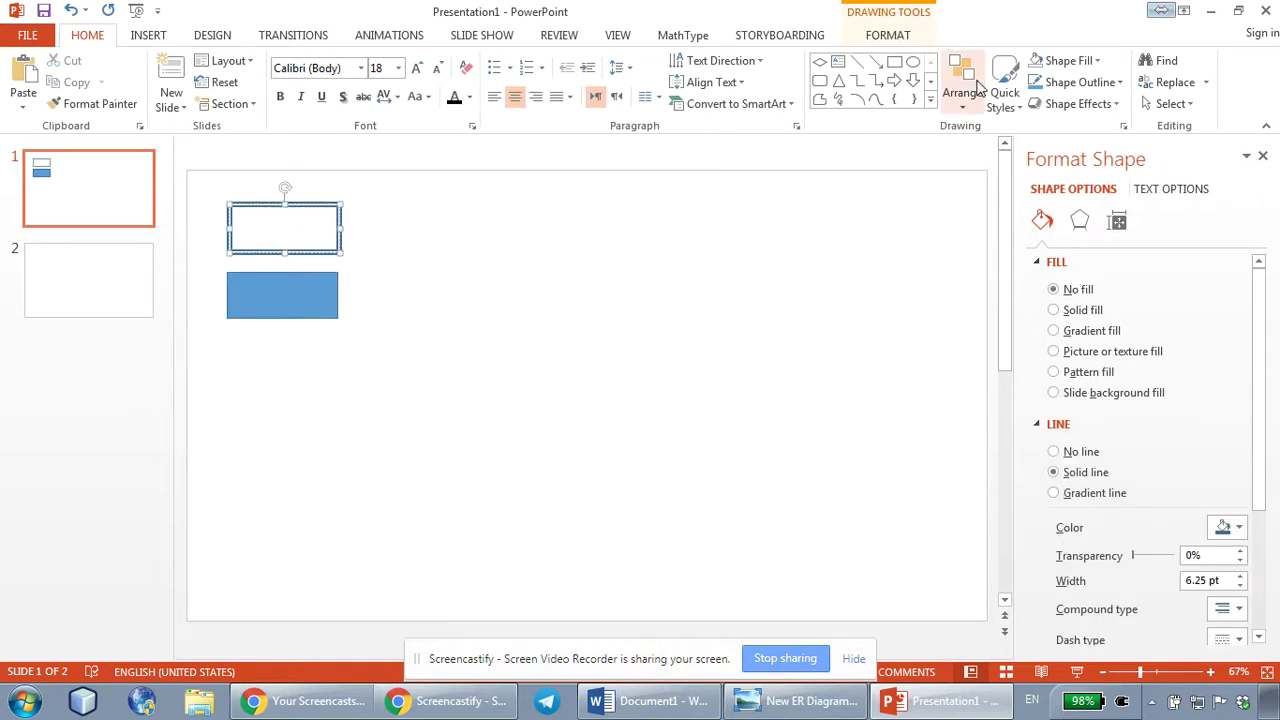
{"action": "type", "text": "Text"}
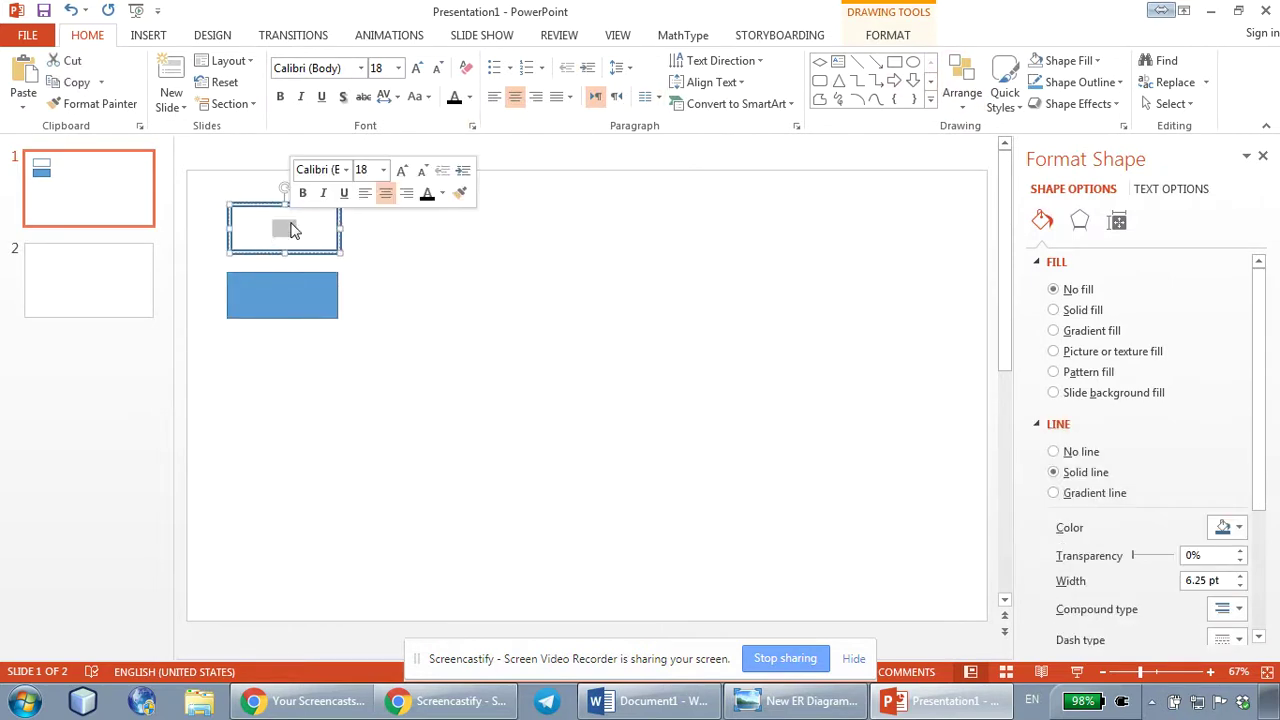
{"action": "left_click", "coordinate": [360, 303]}
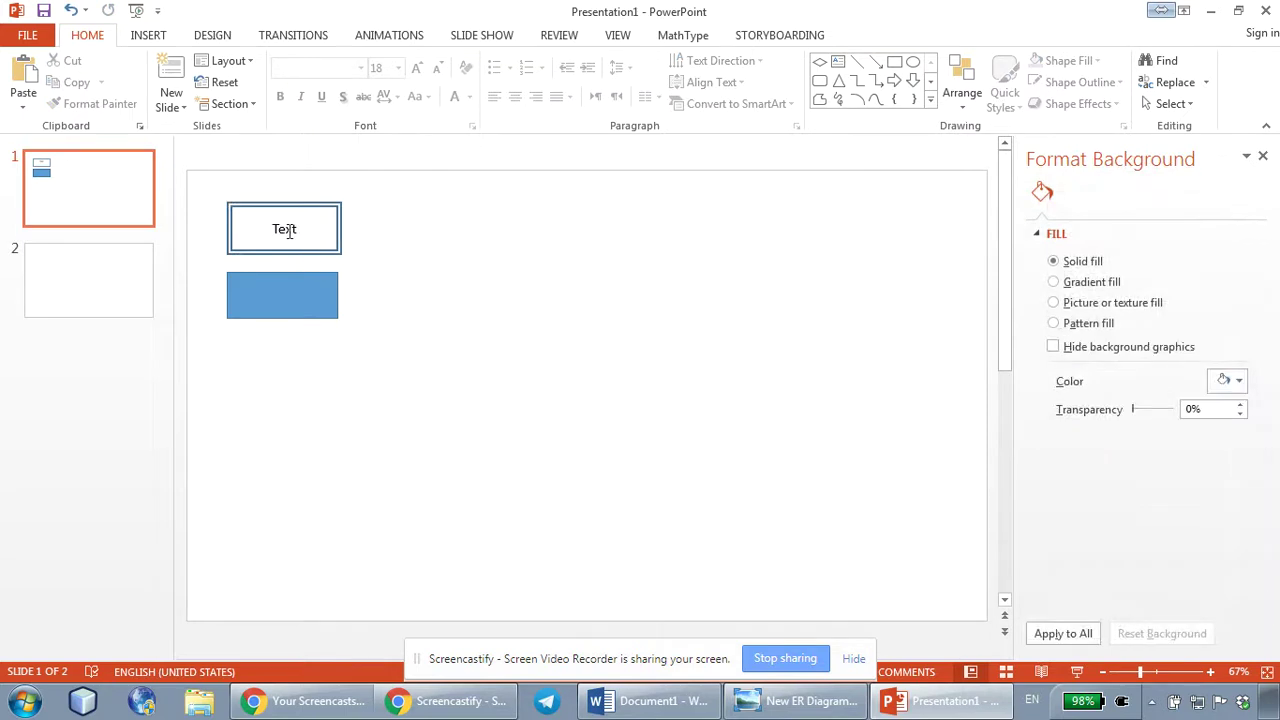
Remove the lower rectangle's blue fill.
{"action": "left_click", "coordinate": [309, 297]}
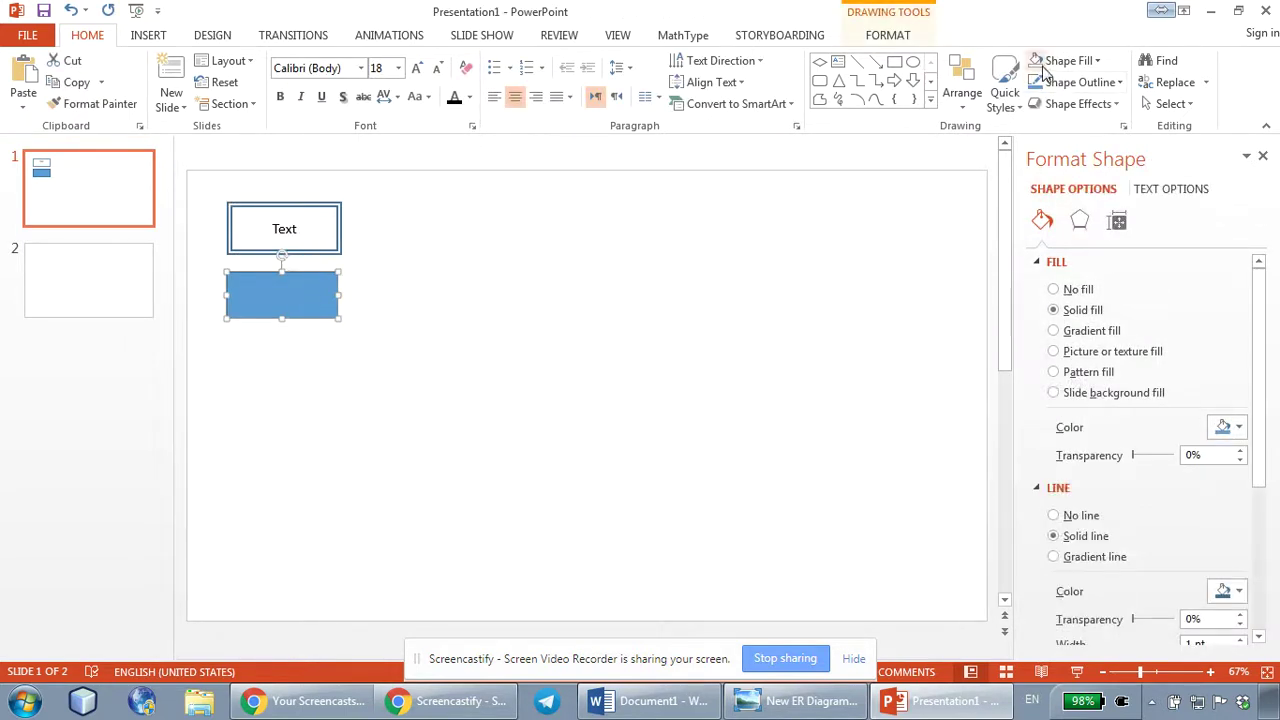
{"action": "left_click", "coordinate": [1068, 61]}
{"action": "left_click", "coordinate": [1062, 225]}
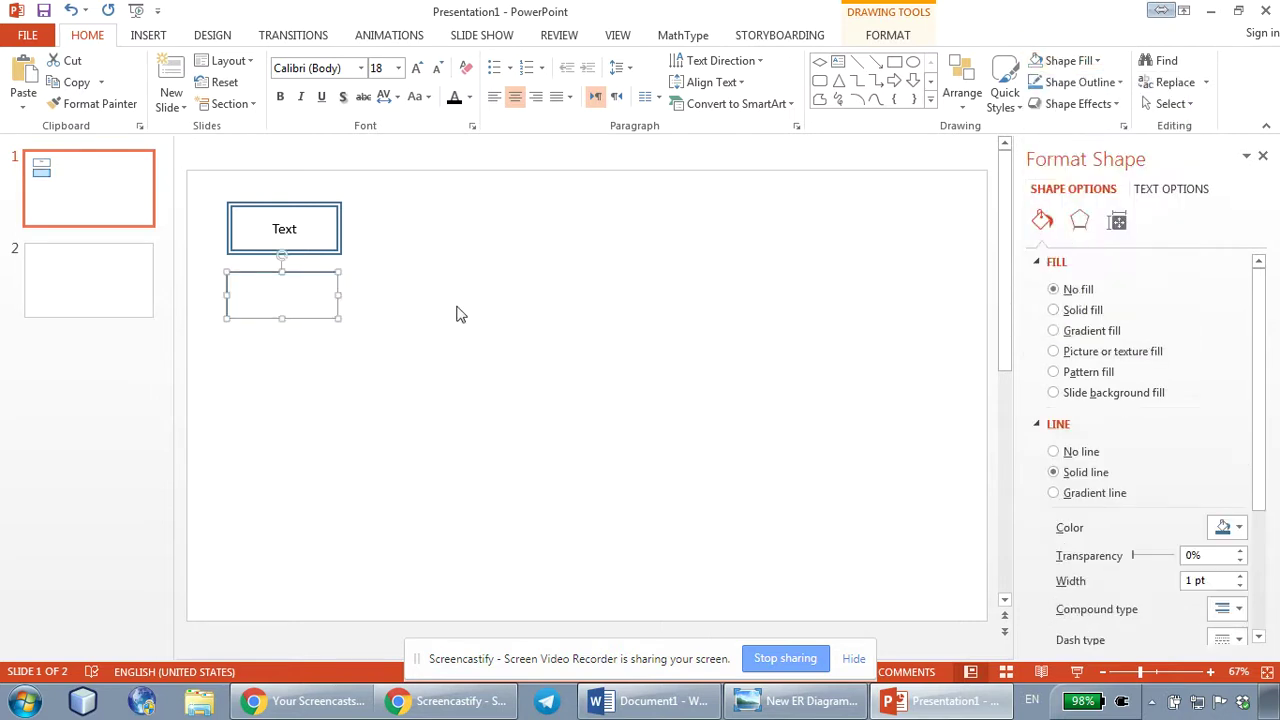
{"action": "left_click", "coordinate": [294, 297]}
Edit and check the lower rectangle's 'Text' label.
{"action": "right_click", "coordinate": [296, 293]}
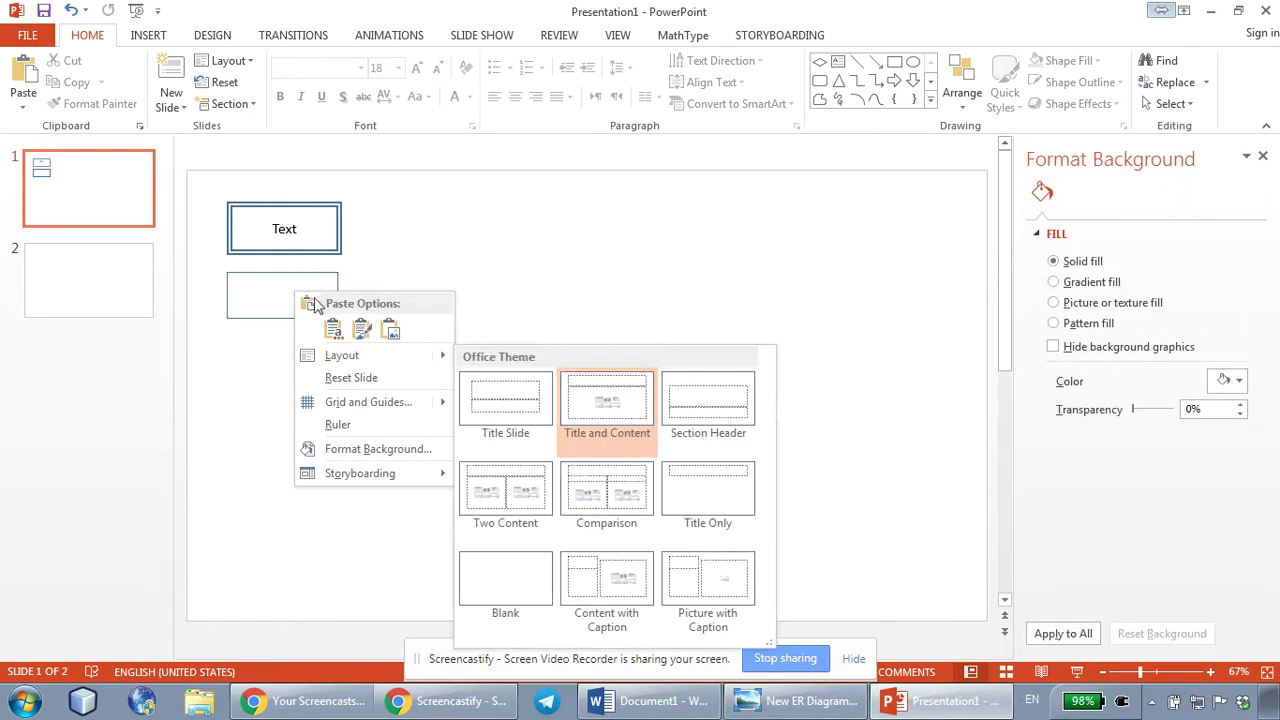
{"action": "left_click", "coordinate": [289, 277]}
{"action": "left_click", "coordinate": [288, 272]}
{"action": "right_click", "coordinate": [288, 272]}
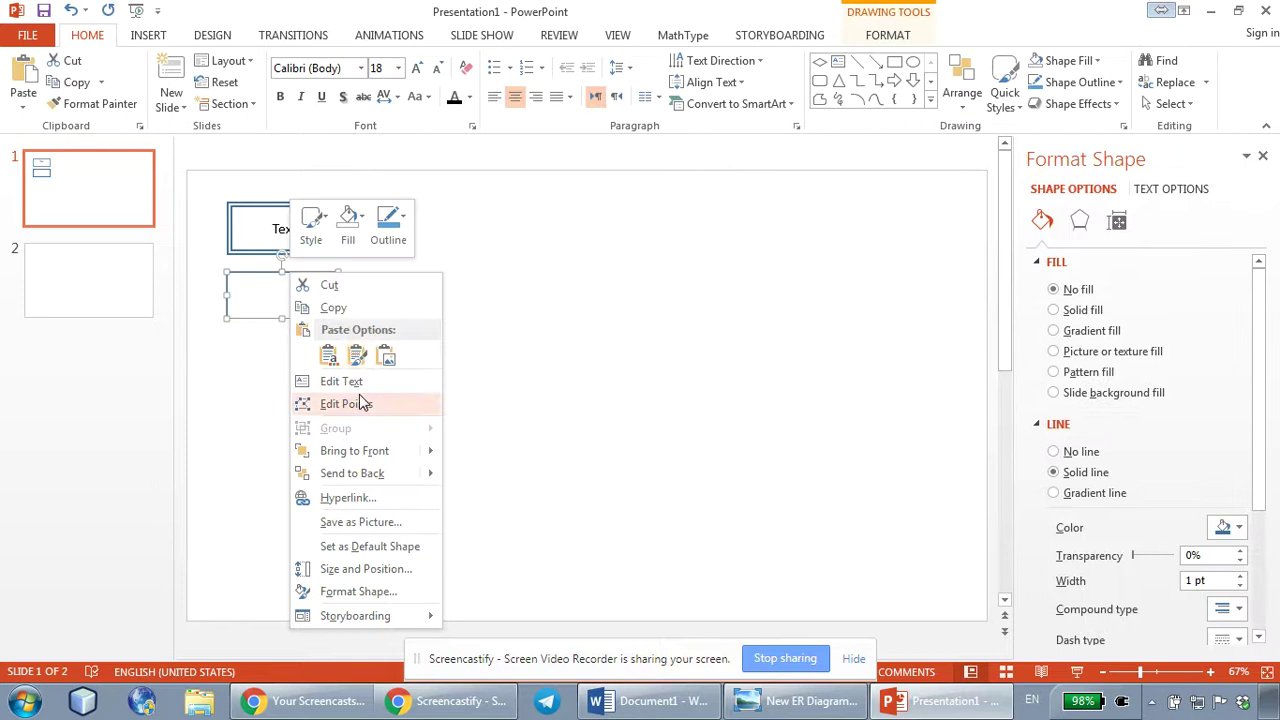
{"action": "left_click", "coordinate": [369, 386]}
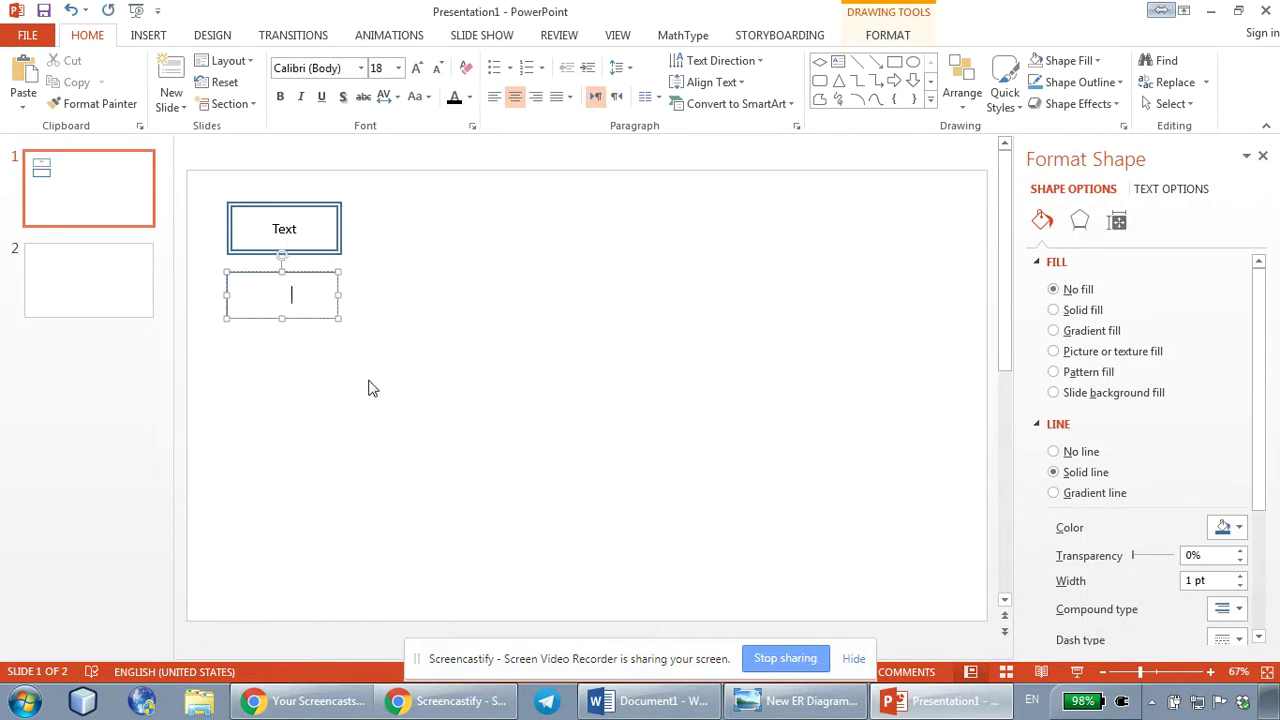
{"action": "key", "text": "ctrl+a"}
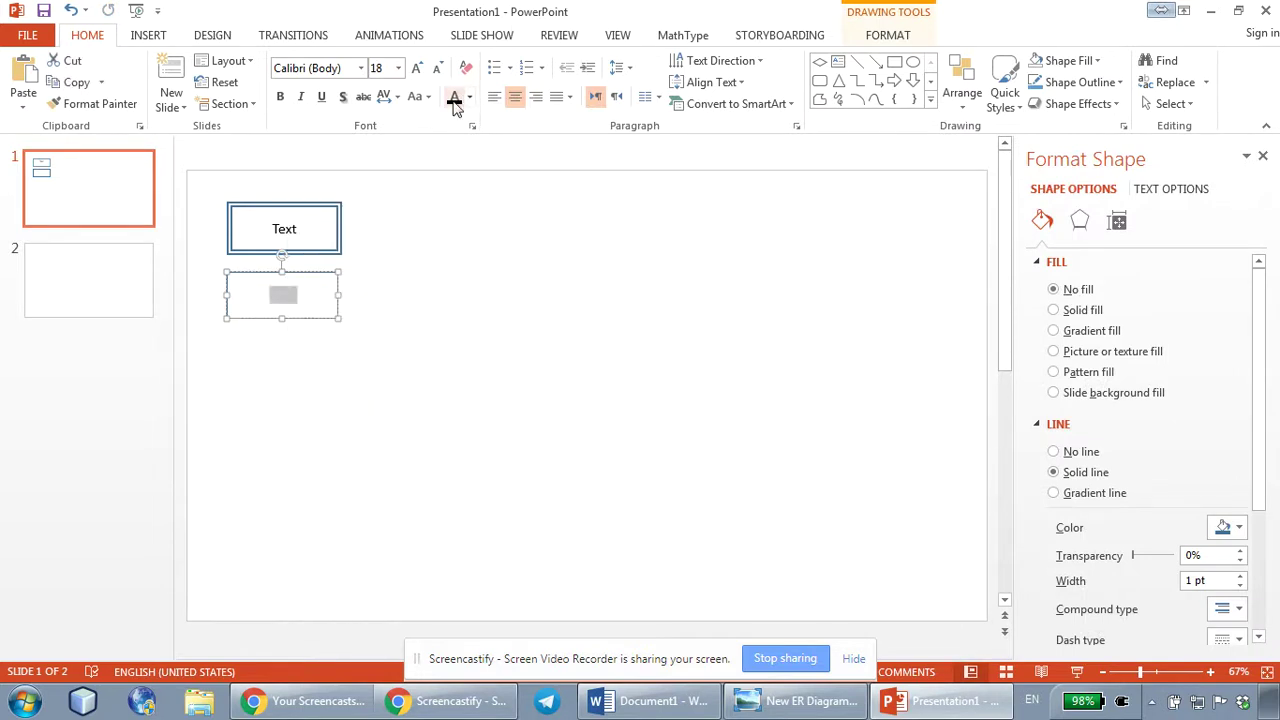
{"action": "left_click", "coordinate": [414, 363]}
{"action": "left_click", "coordinate": [302, 274]}
{"action": "left_click", "coordinate": [451, 349]}
{"action": "left_click", "coordinate": [314, 274]}
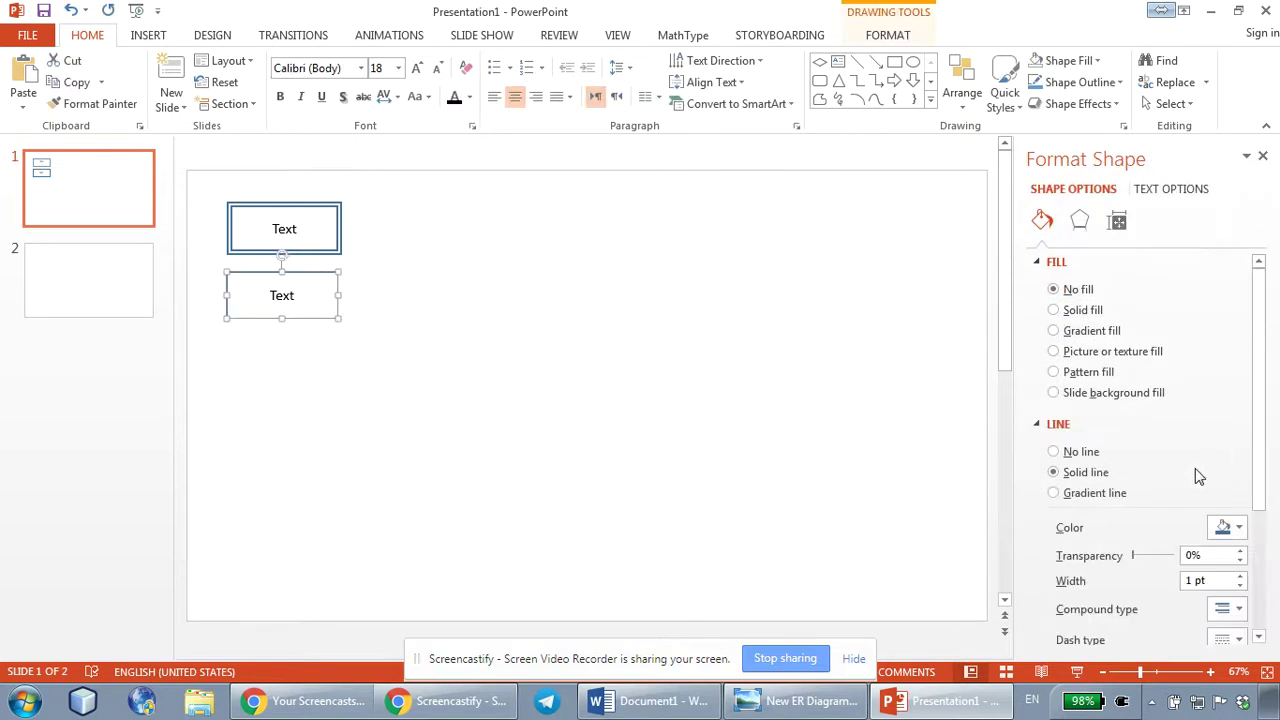
Set the lower box's outline width to 2 pt.
{"action": "left_click", "coordinate": [1242, 578]}
{"action": "left_click", "coordinate": [520, 376]}
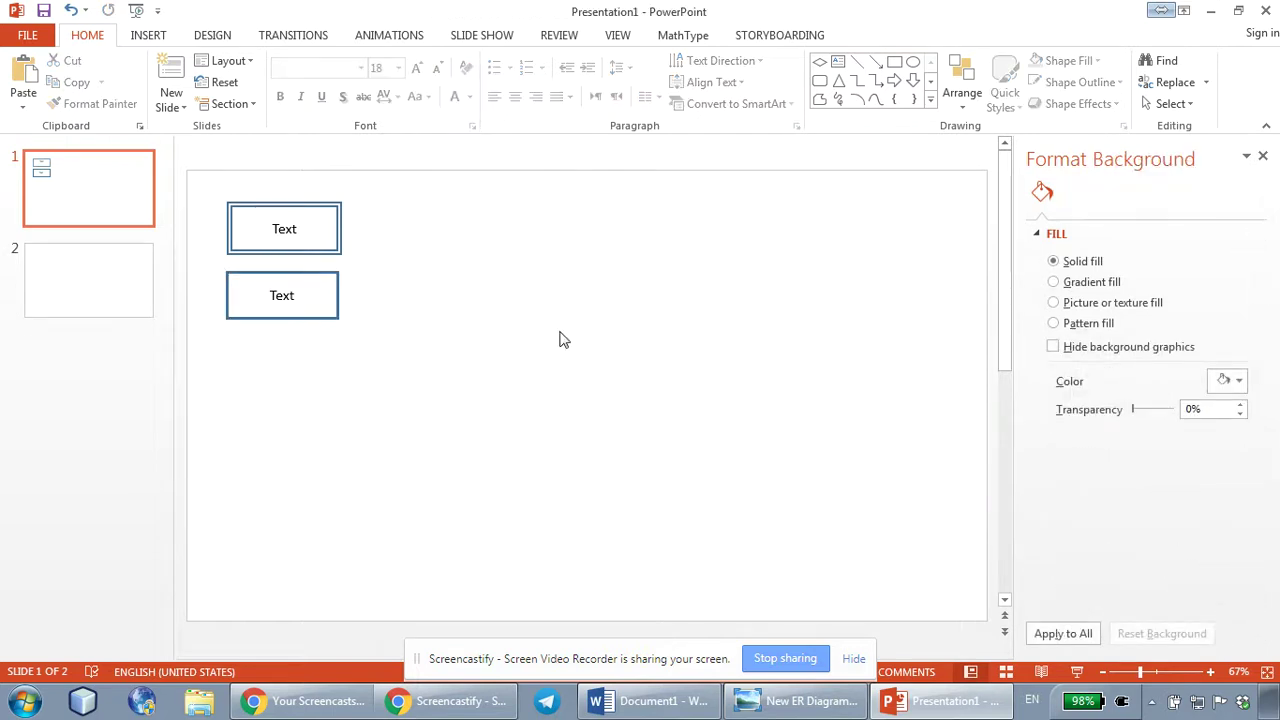
{"action": "left_click", "coordinate": [249, 277]}
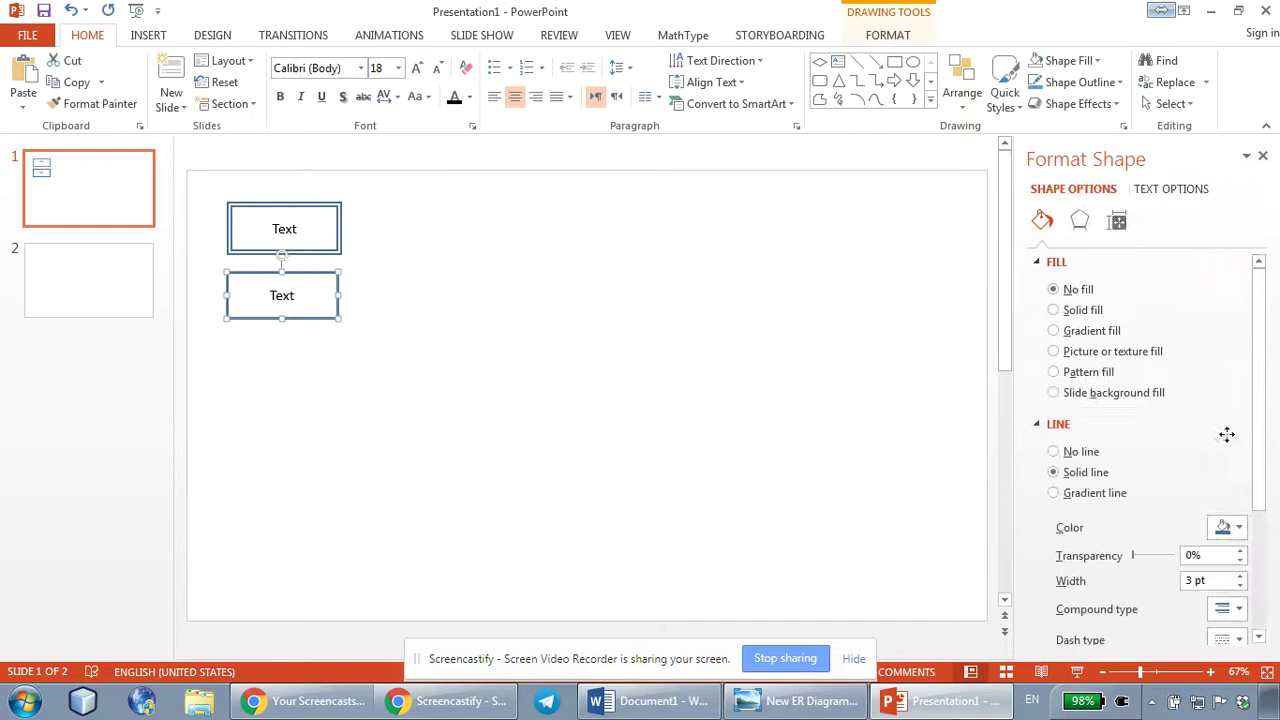
{"action": "left_click", "coordinate": [1241, 586]}
{"action": "left_click", "coordinate": [1242, 588]}
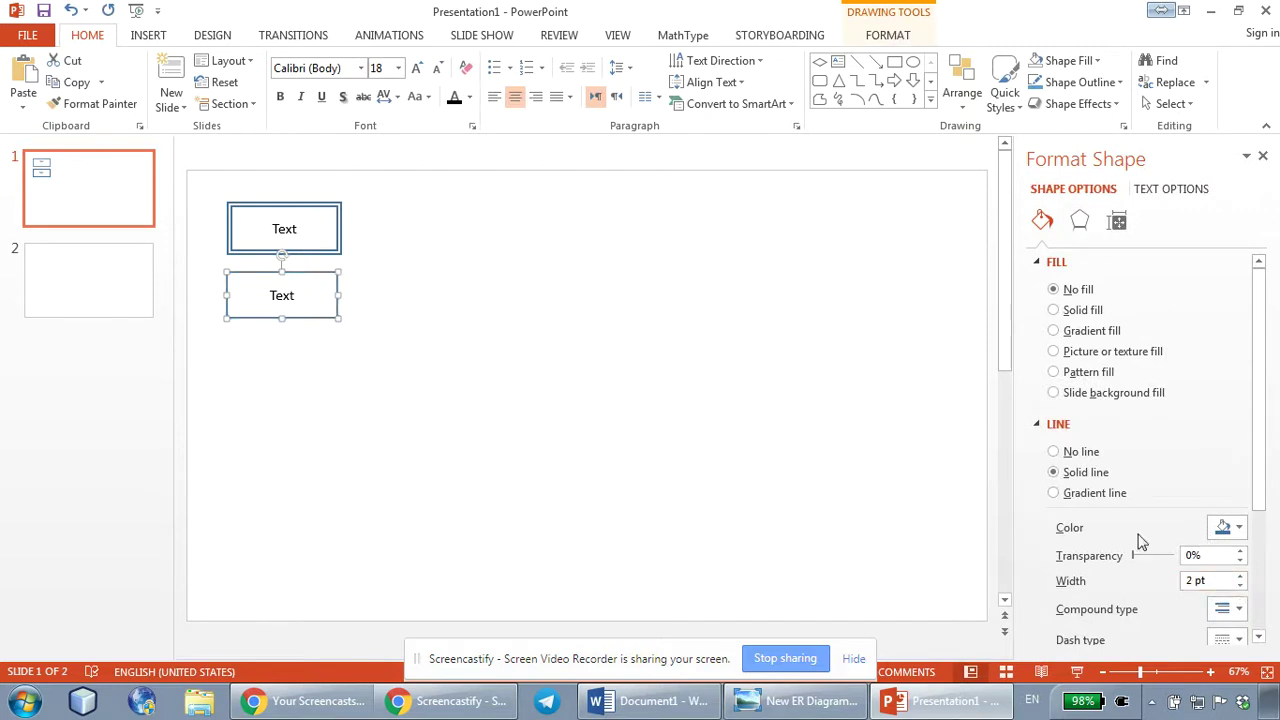
{"action": "left_click", "coordinate": [523, 303]}
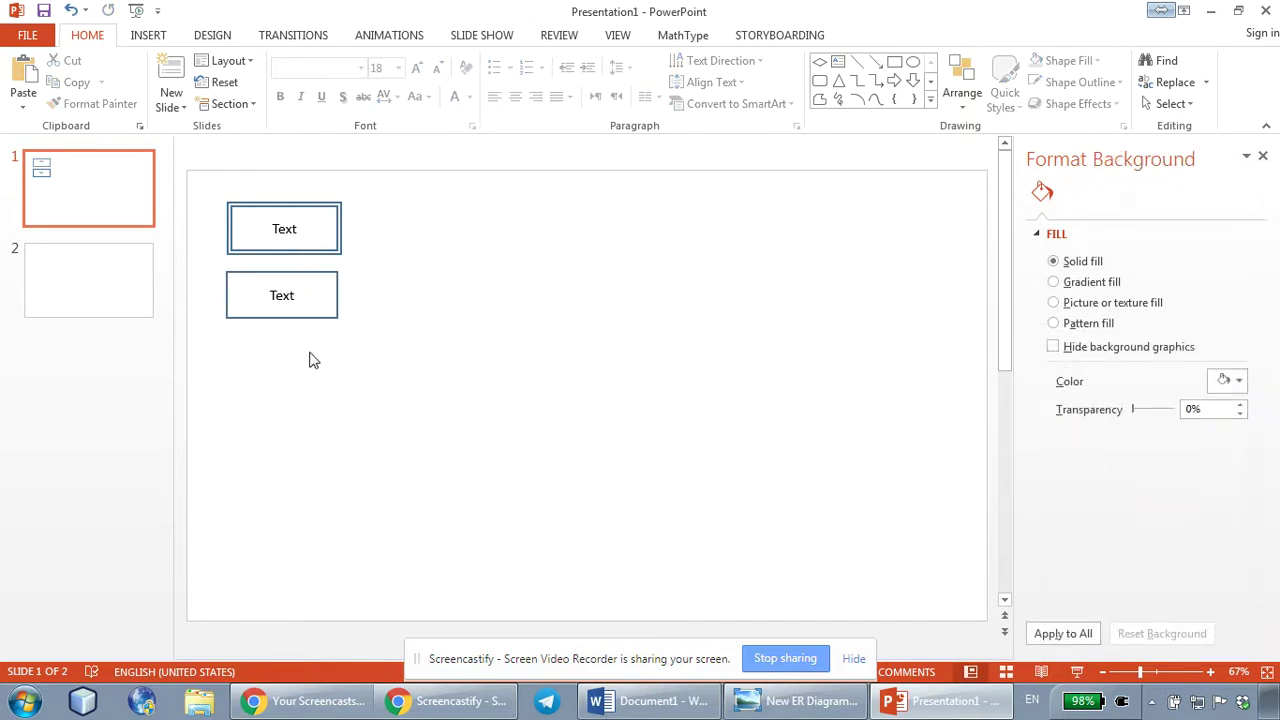
Align the lower box under the upper one and draw an oval right of the upper box.
{"action": "left_click_drag", "start_coordinate": [285, 320], "coordinate": [289, 318]}
{"action": "left_click", "coordinate": [397, 368]}
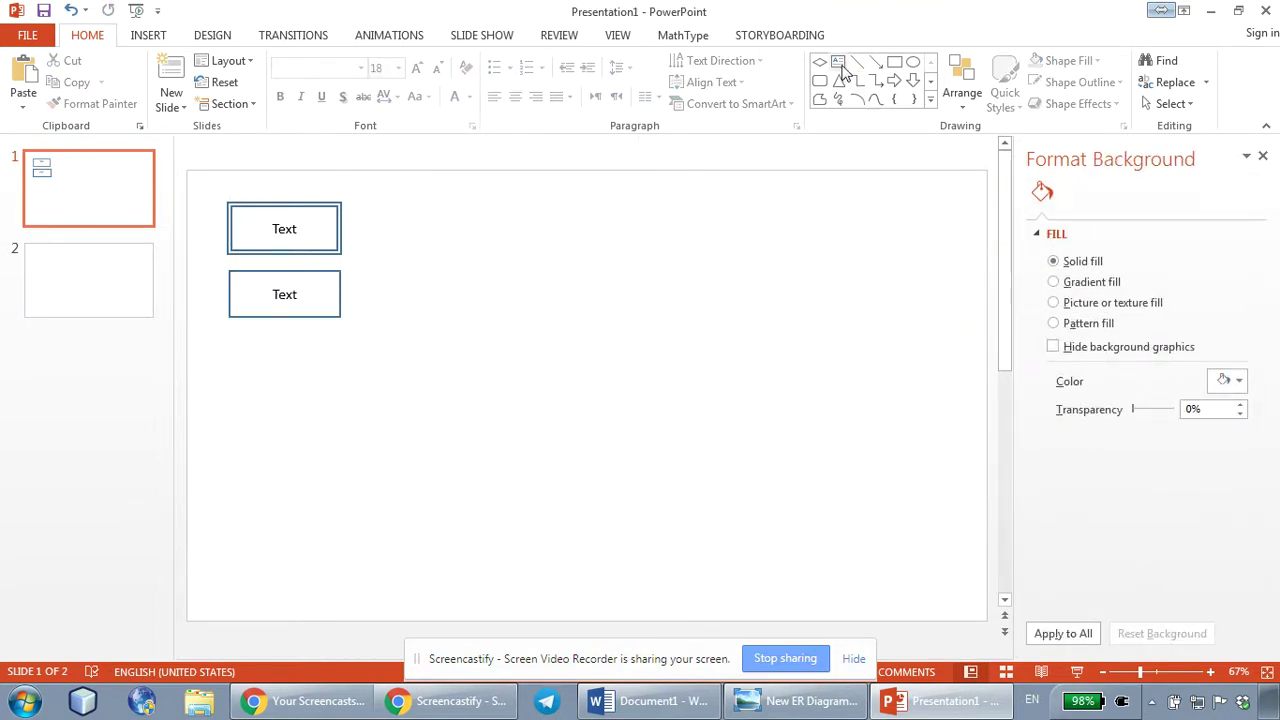
{"action": "left_click", "coordinate": [912, 64]}
{"action": "left_click_drag", "start_coordinate": [420, 214], "coordinate": [524, 253]}
{"action": "left_click_drag", "start_coordinate": [459, 210], "coordinate": [437, 209]}
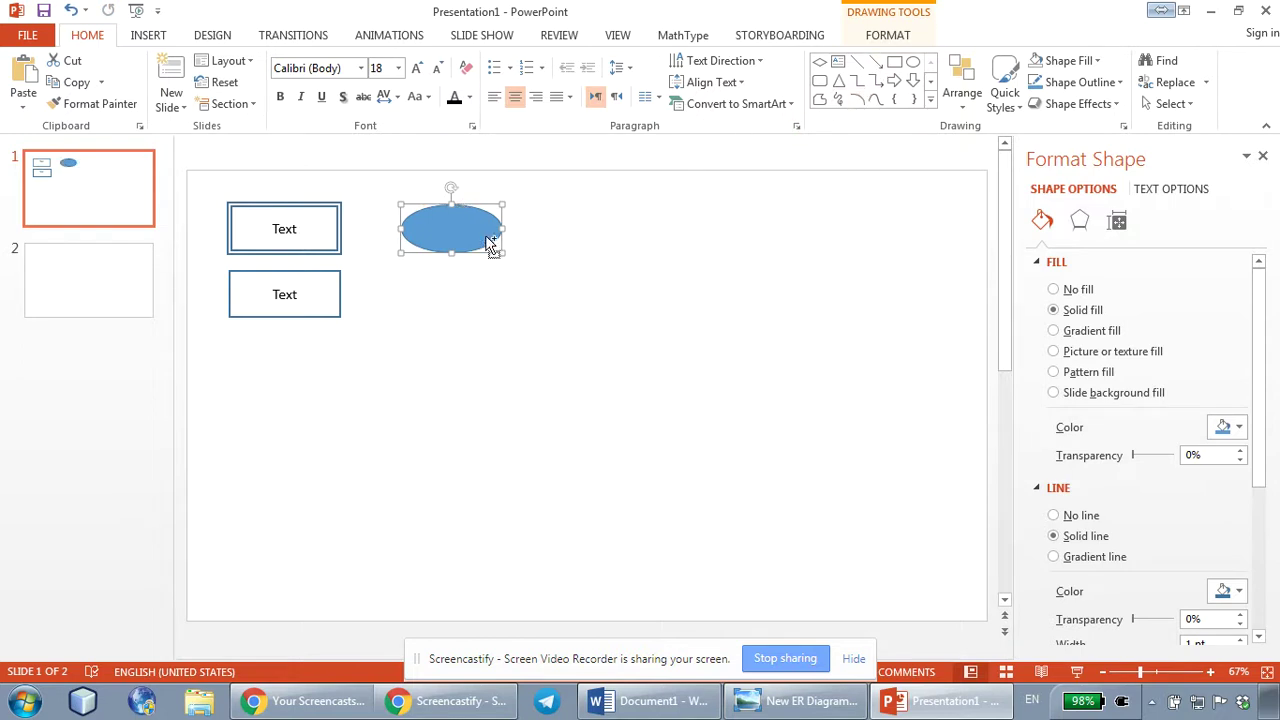
Duplicate the oval and place the copy below the original.
{"action": "key", "text": "ctrl+c"}
{"action": "key", "text": "ctrl+v"}
{"action": "left_click_drag", "start_coordinate": [453, 246], "coordinate": [440, 297]}
{"action": "left_click", "coordinate": [654, 220]}
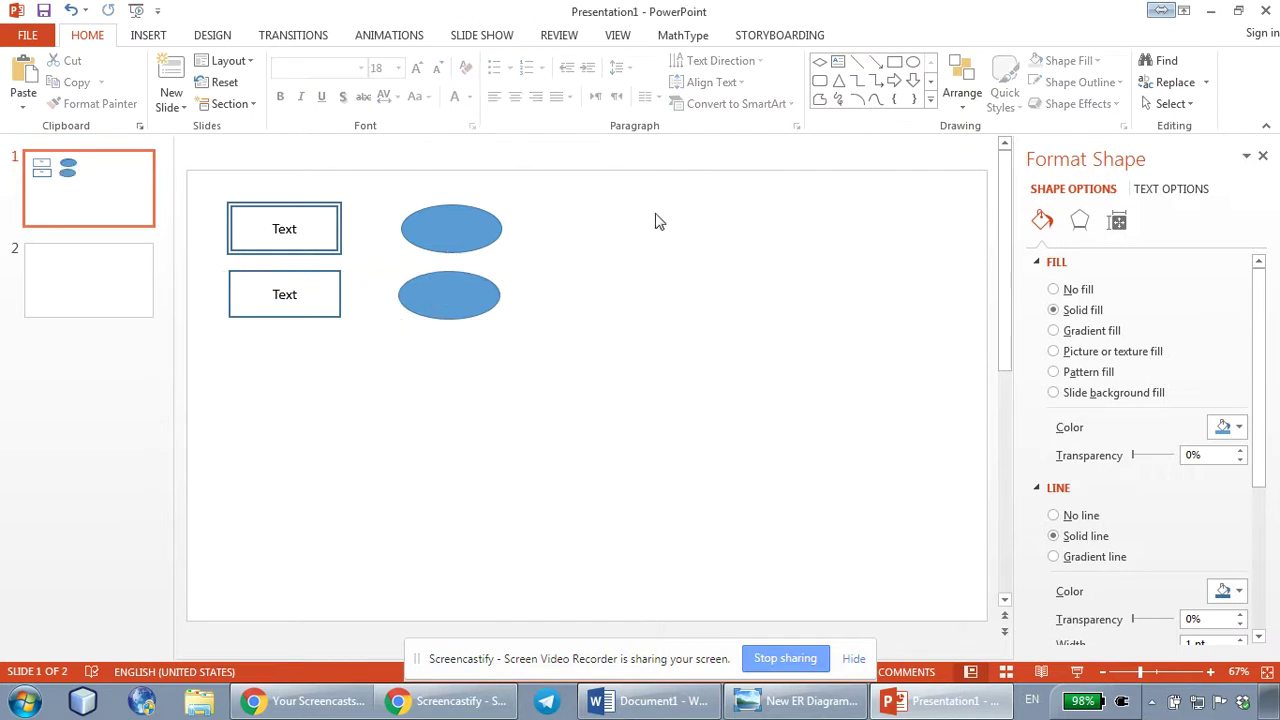
Draw a diamond right of the top oval, widen it, and duplicate it below.
{"action": "left_click", "coordinate": [819, 61]}
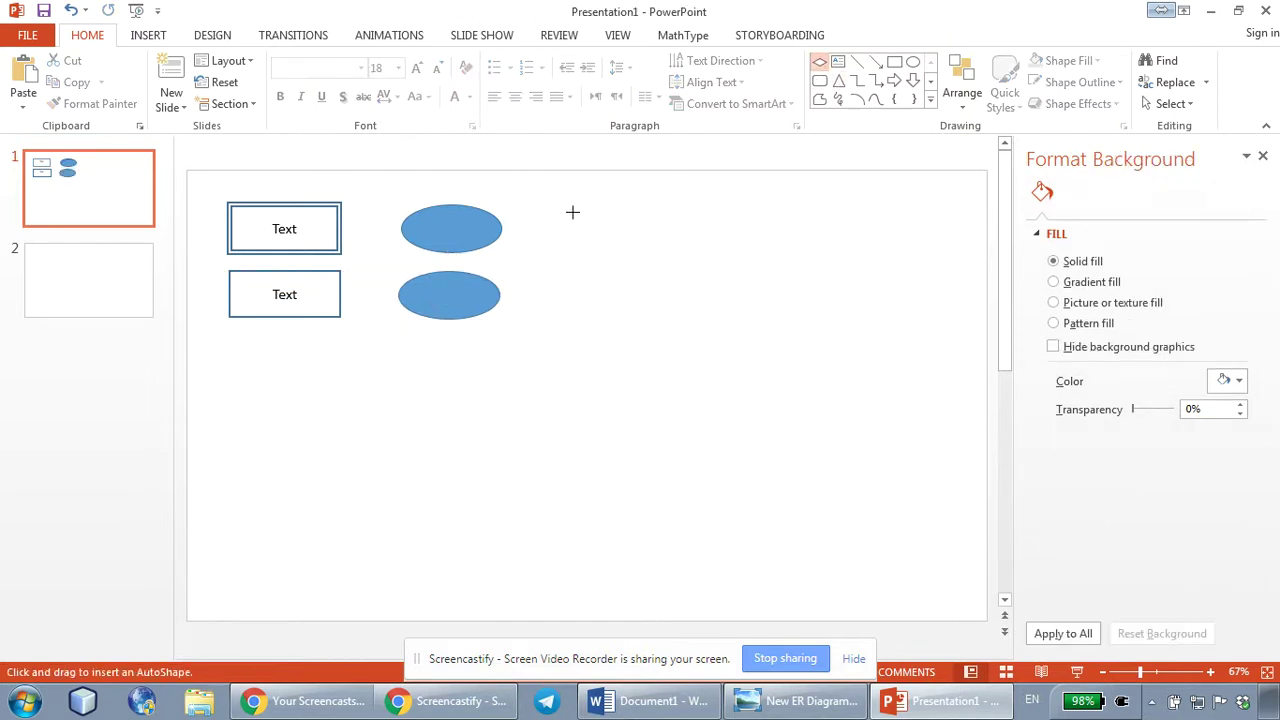
{"action": "left_click_drag", "start_coordinate": [572, 212], "coordinate": [611, 233]}
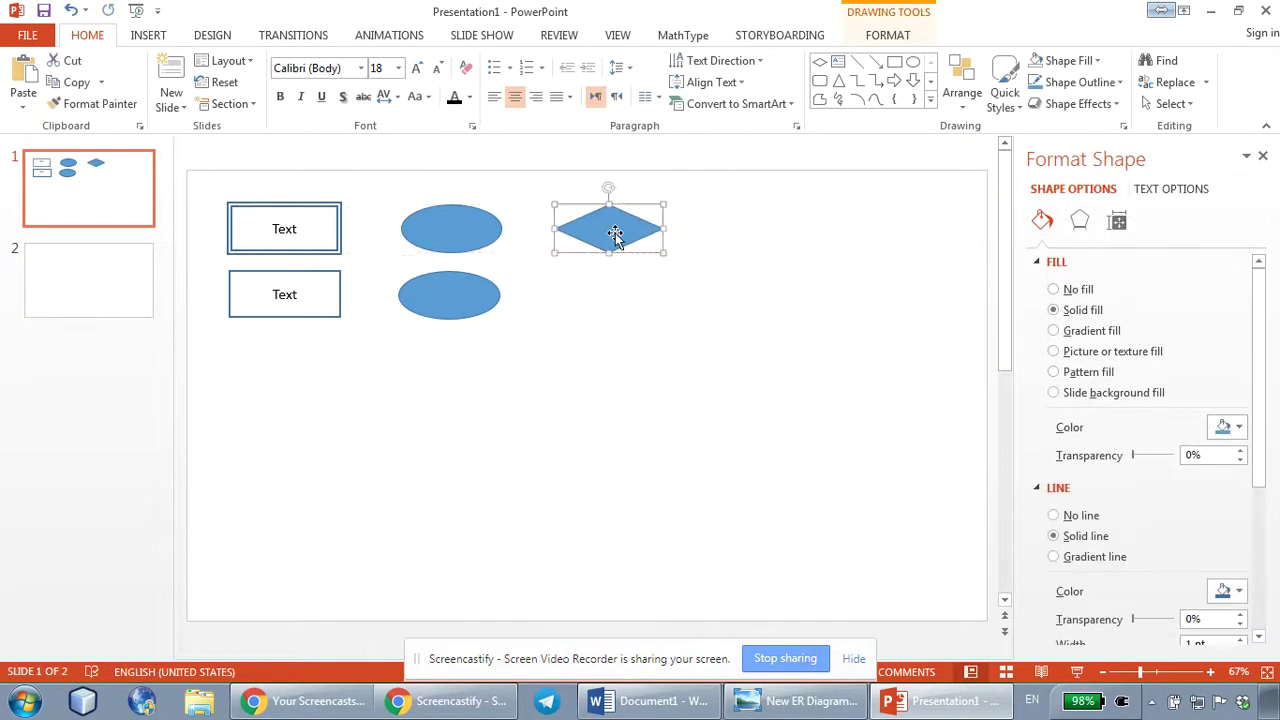
{"action": "left_click", "coordinate": [717, 210]}
{"action": "left_click", "coordinate": [614, 236]}
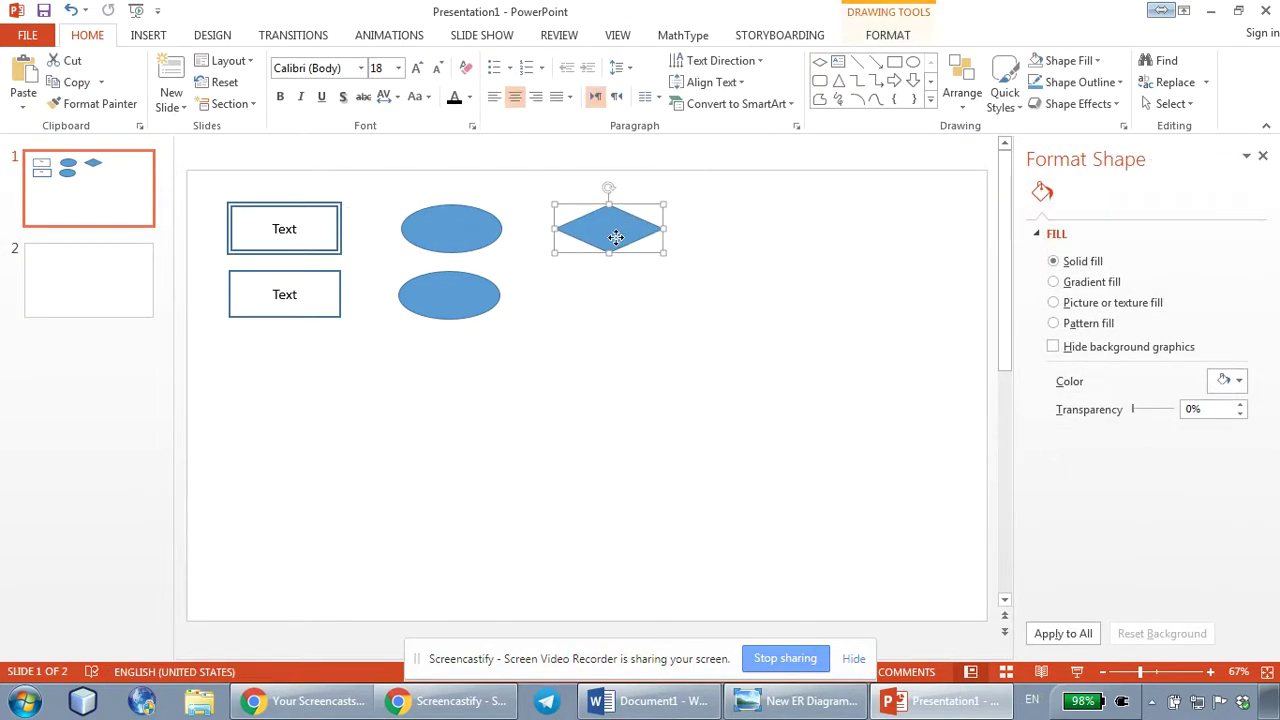
{"action": "left_click_drag", "start_coordinate": [665, 229], "coordinate": [600, 294]}
{"action": "key", "text": "ctrl+d"}
{"action": "left_click", "coordinate": [808, 289]}
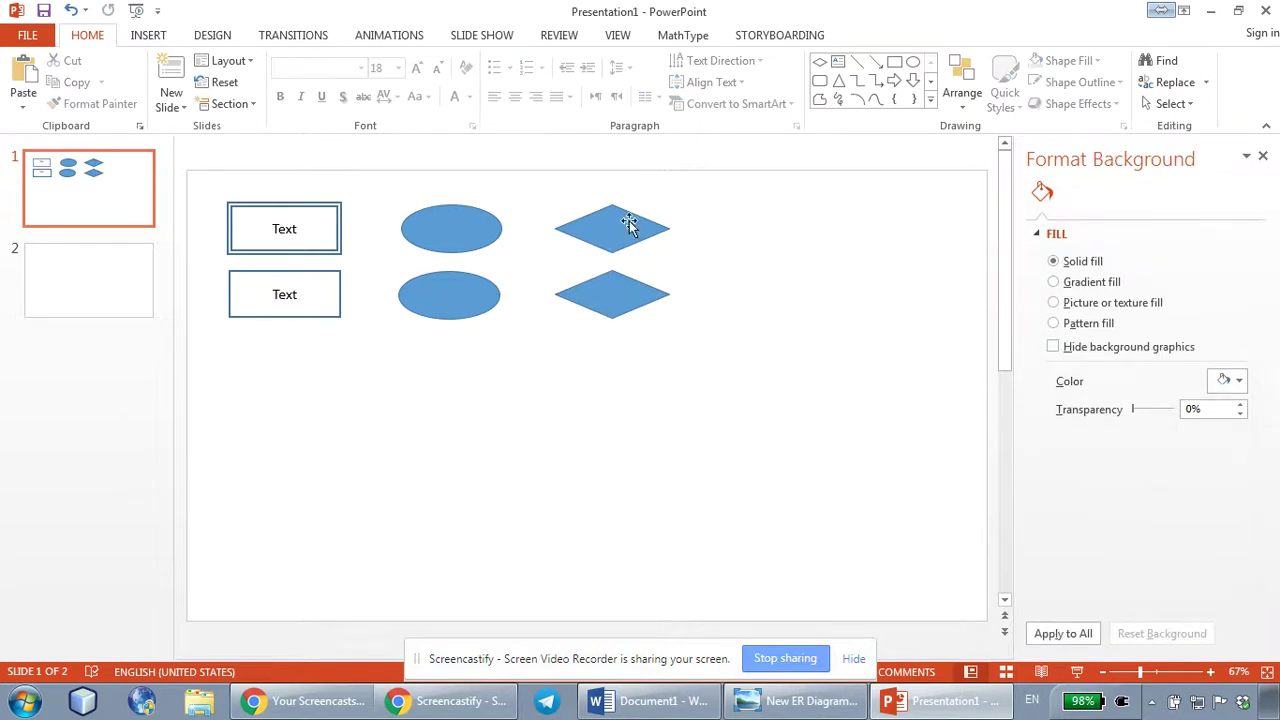
Draw a horizontal line right of the top diamond and copy it below.
{"action": "left_click", "coordinate": [857, 61]}
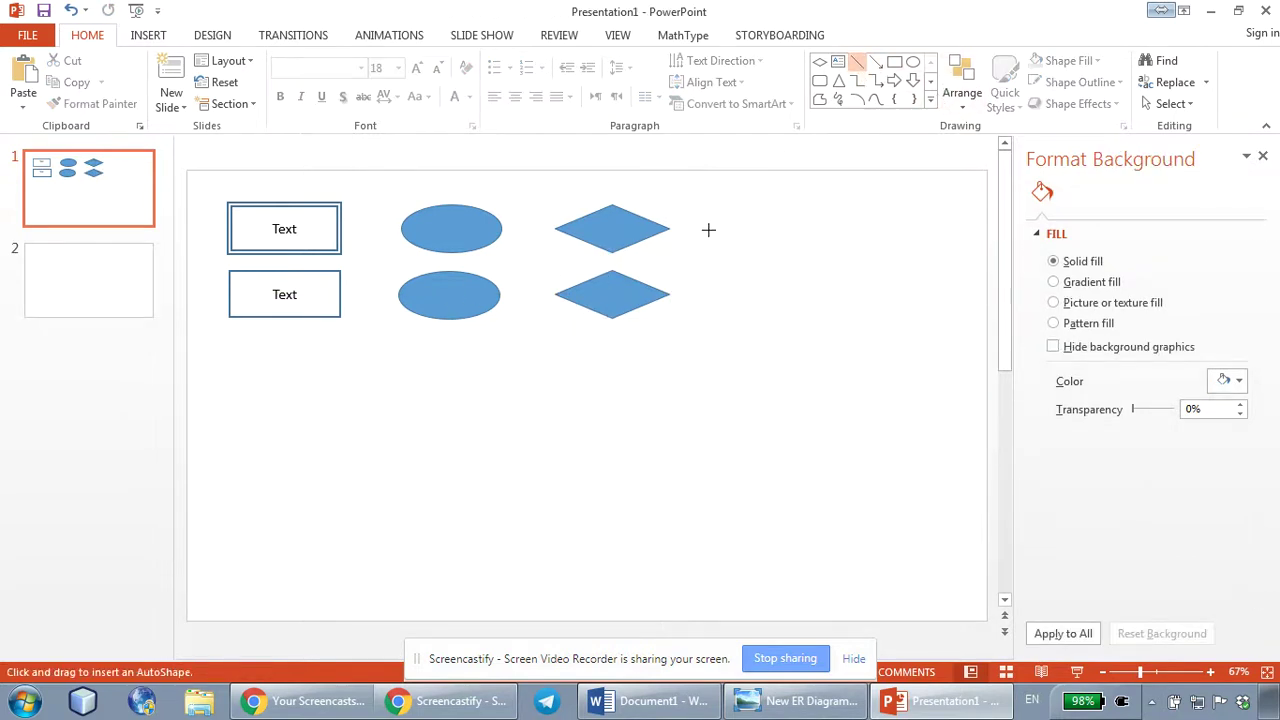
{"action": "left_click_drag", "start_coordinate": [724, 228], "coordinate": [828, 229]}
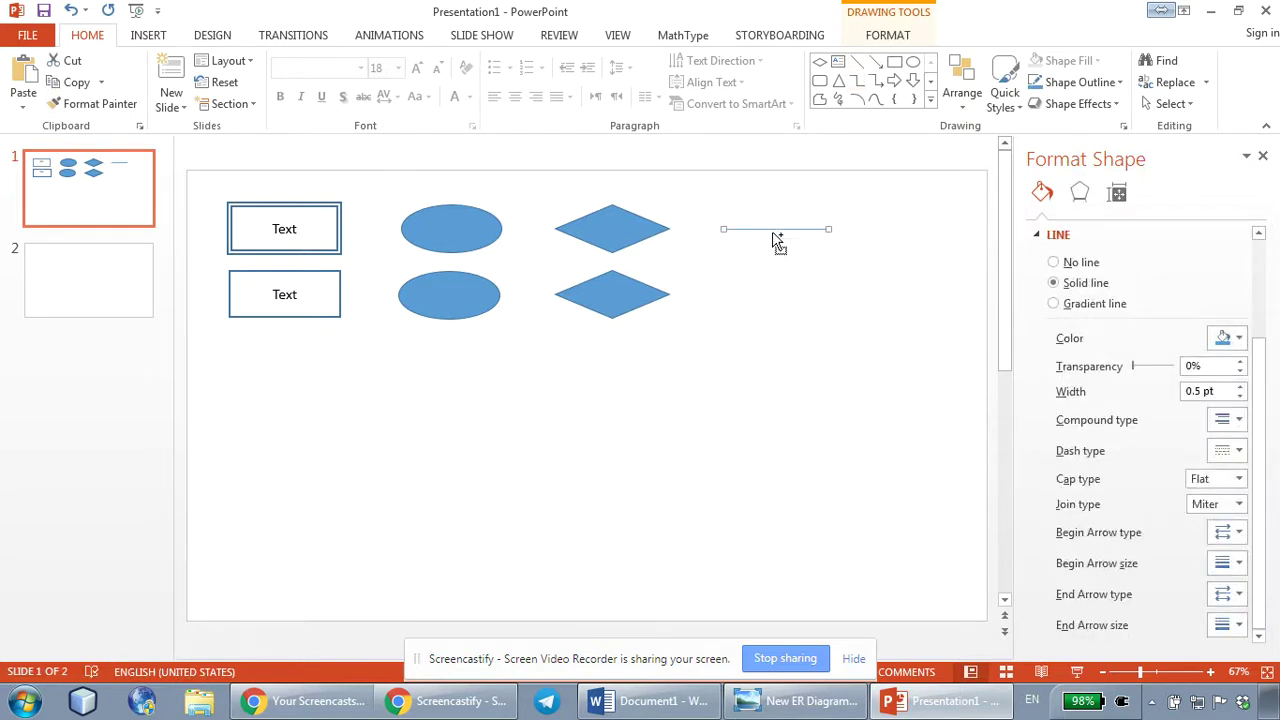
{"action": "left_click_drag", "start_coordinate": [778, 243], "coordinate": [763, 298]}
Duplicate the middle oval and place the copy below it.
{"action": "left_click", "coordinate": [414, 294]}
{"action": "left_click", "coordinate": [598, 308], "text": "shift"}
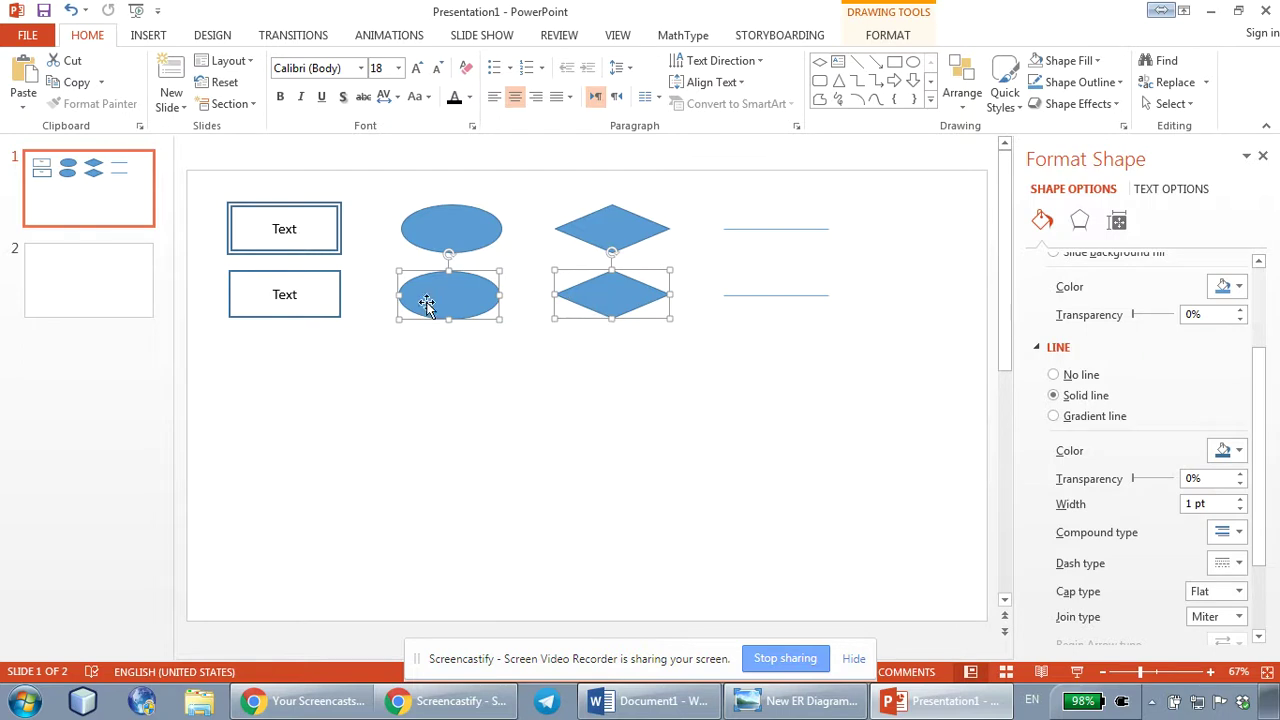
{"action": "left_click", "coordinate": [516, 306]}
{"action": "left_click", "coordinate": [436, 296]}
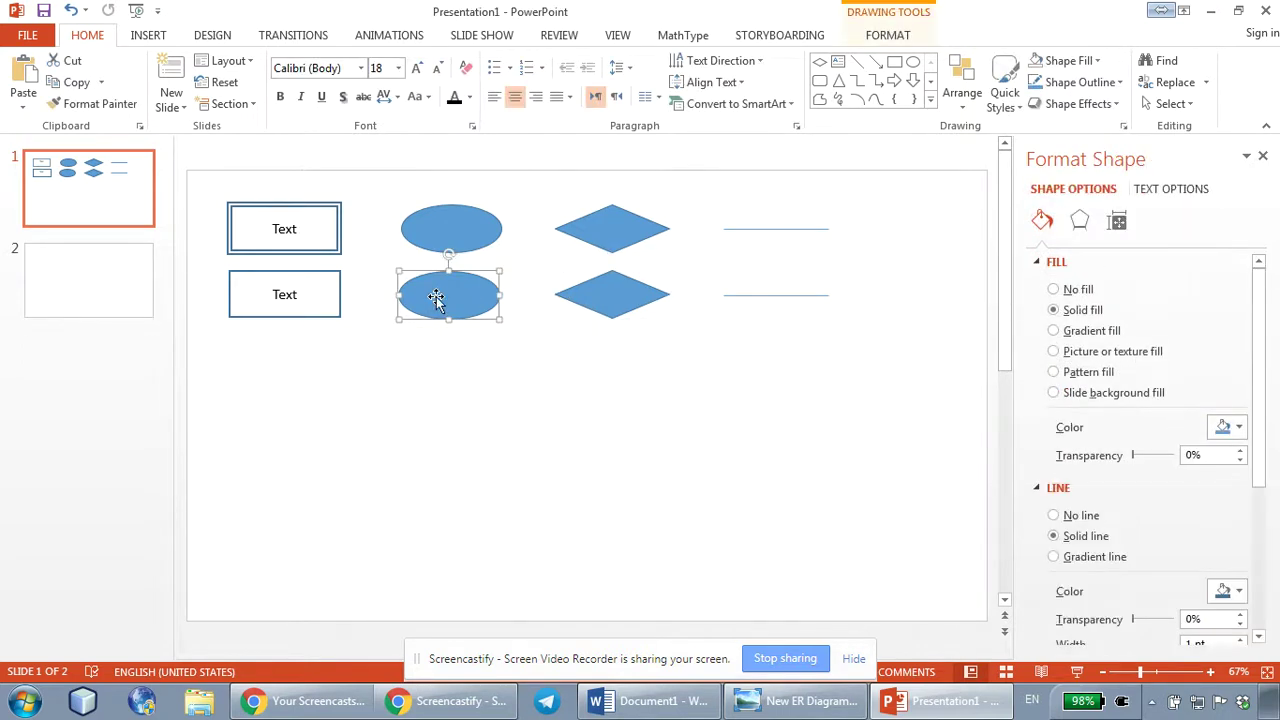
{"action": "left_click", "coordinate": [466, 360]}
{"action": "left_click", "coordinate": [471, 300]}
{"action": "key", "text": "ctrl+d"}
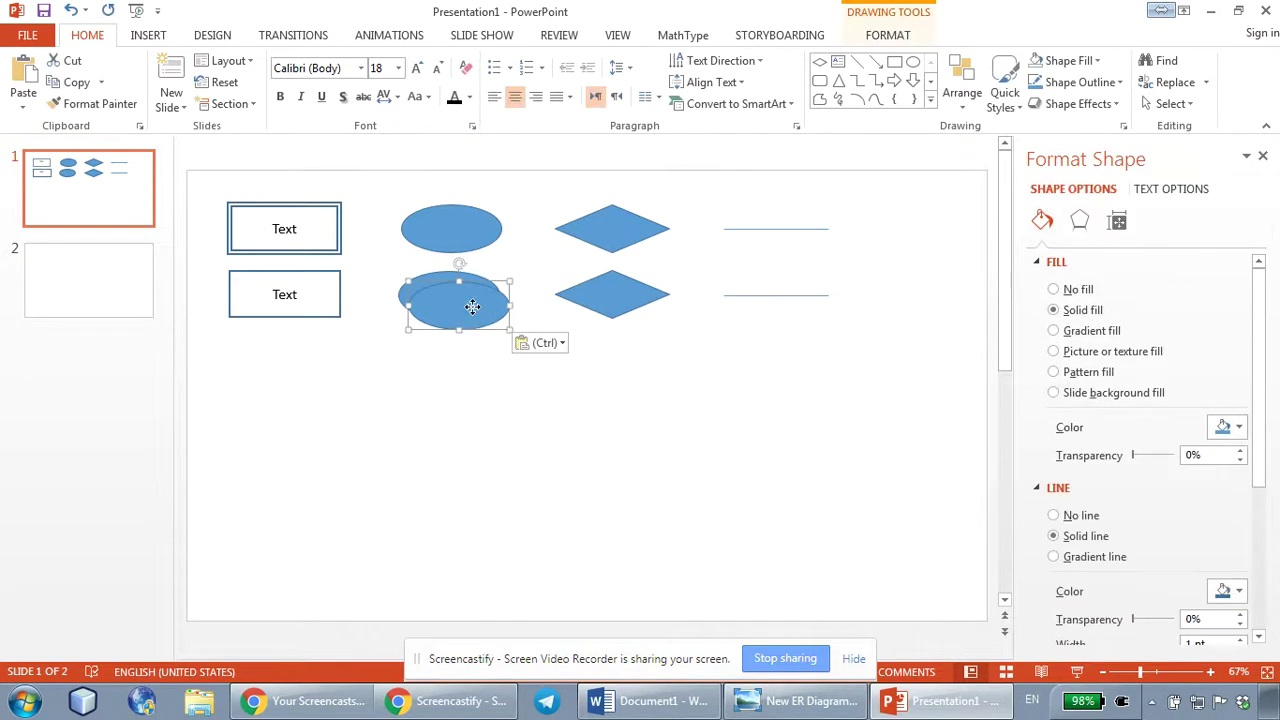
{"action": "left_click_drag", "start_coordinate": [471, 306], "coordinate": [460, 362]}
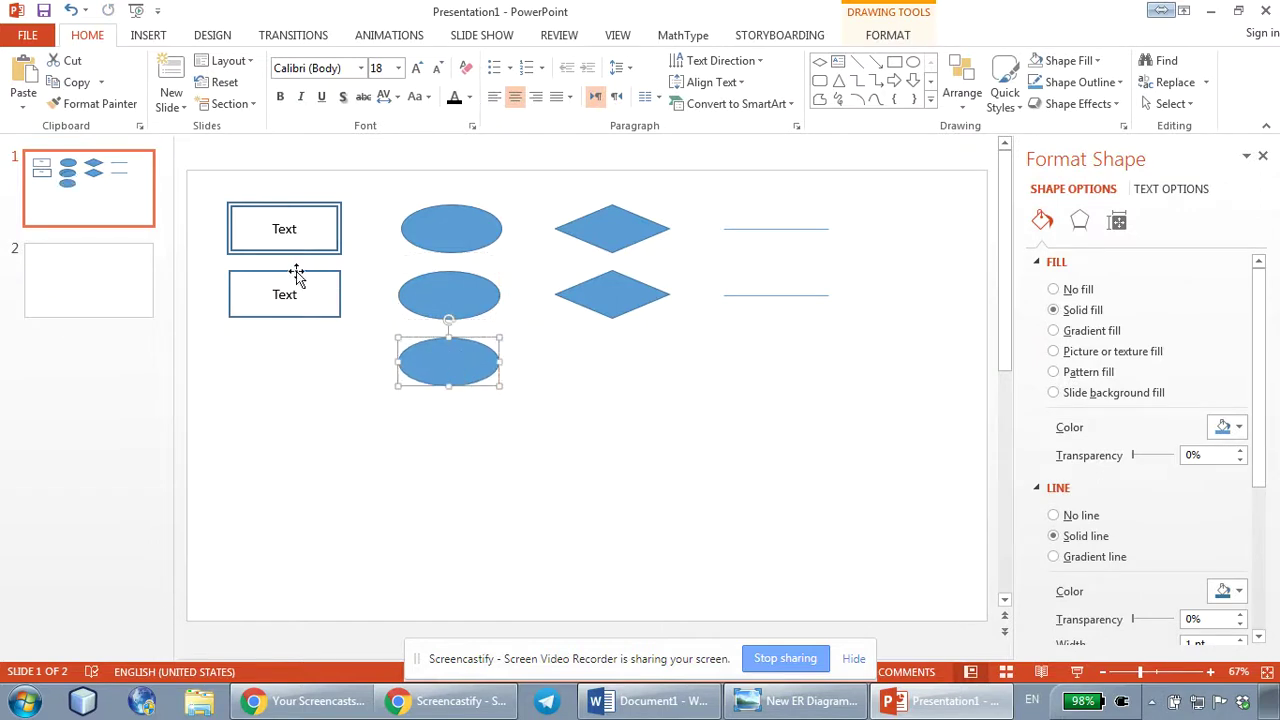
Copy the upper box's double outline onto the top oval, diamond and line with Format Painter.
{"action": "left_click", "coordinate": [294, 208]}
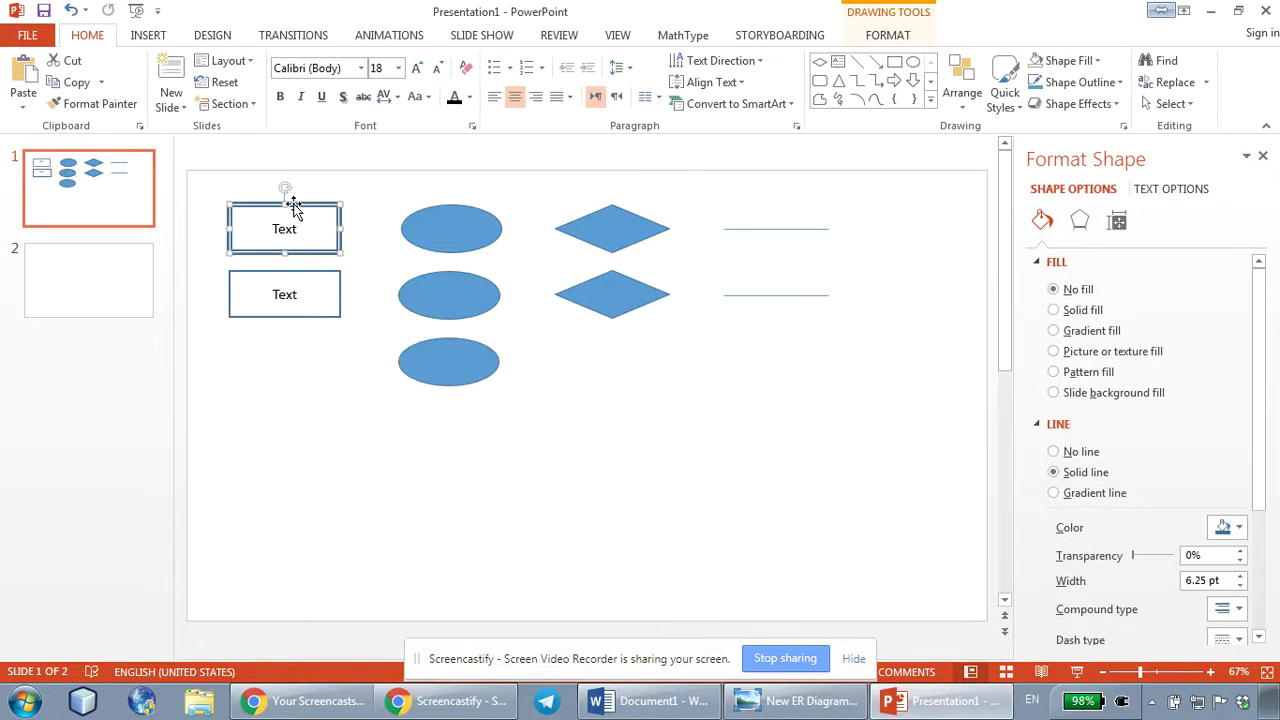
{"action": "left_click", "coordinate": [93, 110]}
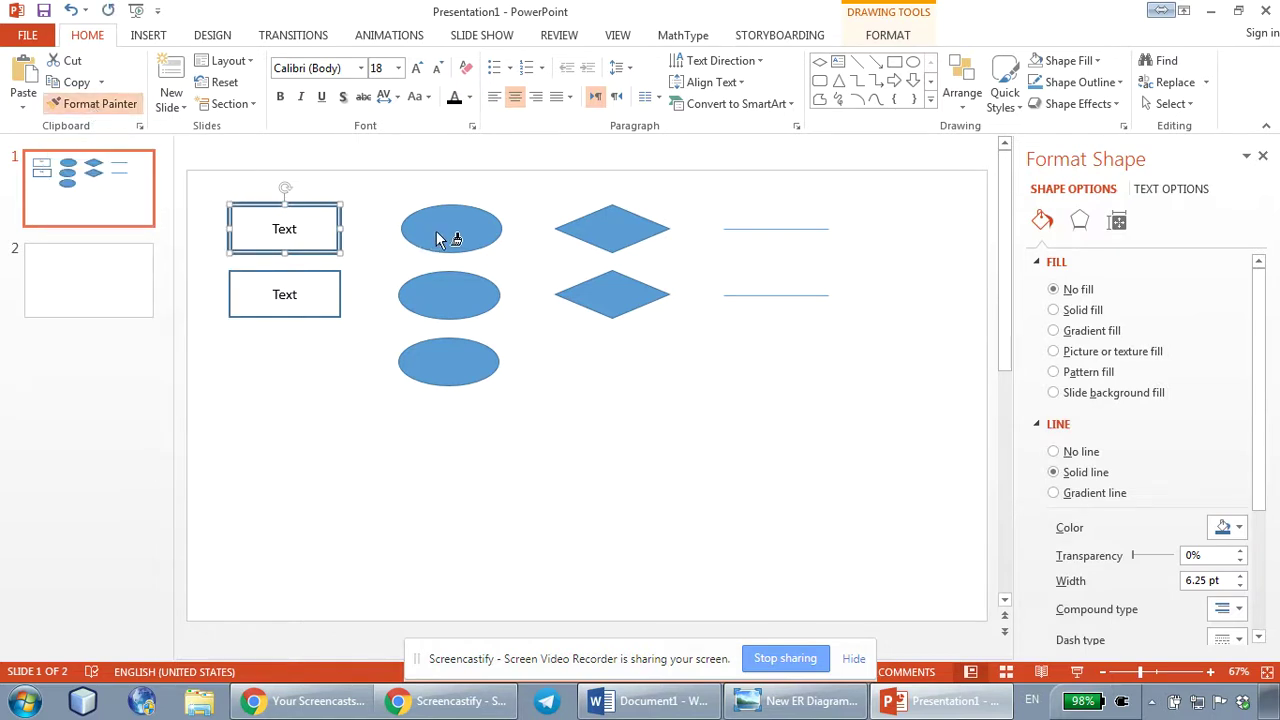
{"action": "left_click", "coordinate": [437, 238]}
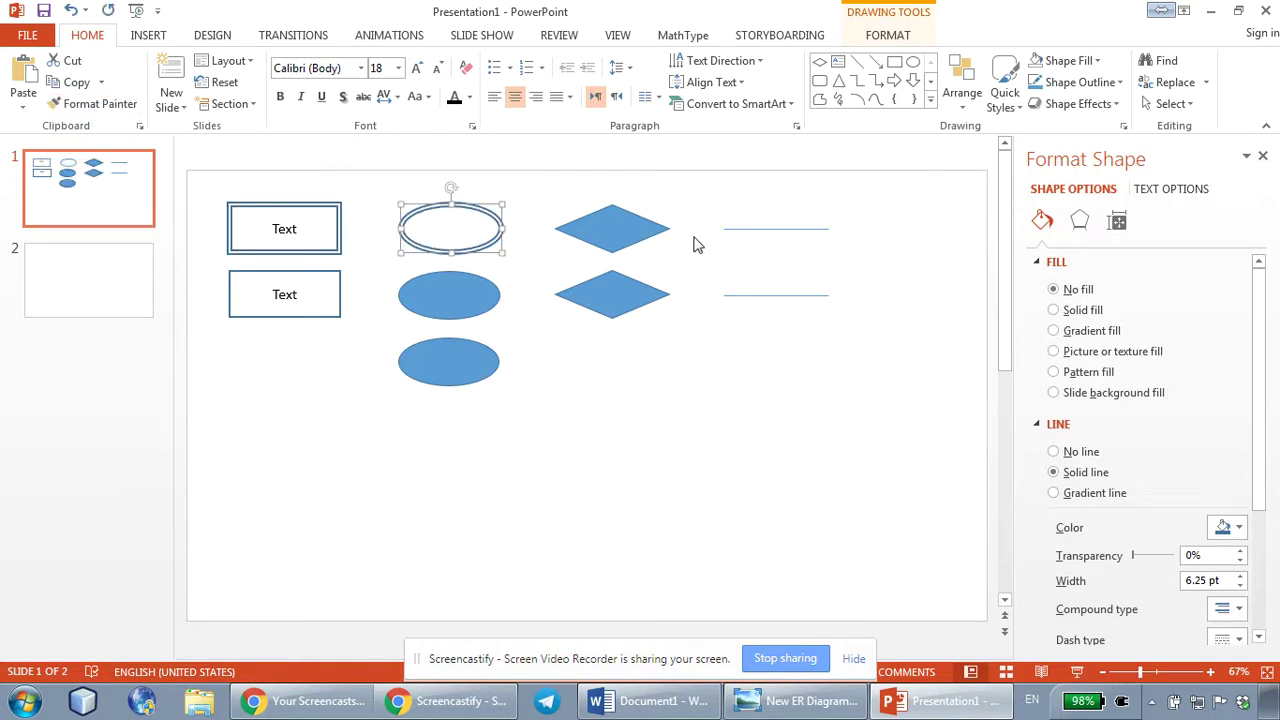
{"action": "left_click", "coordinate": [100, 104]}
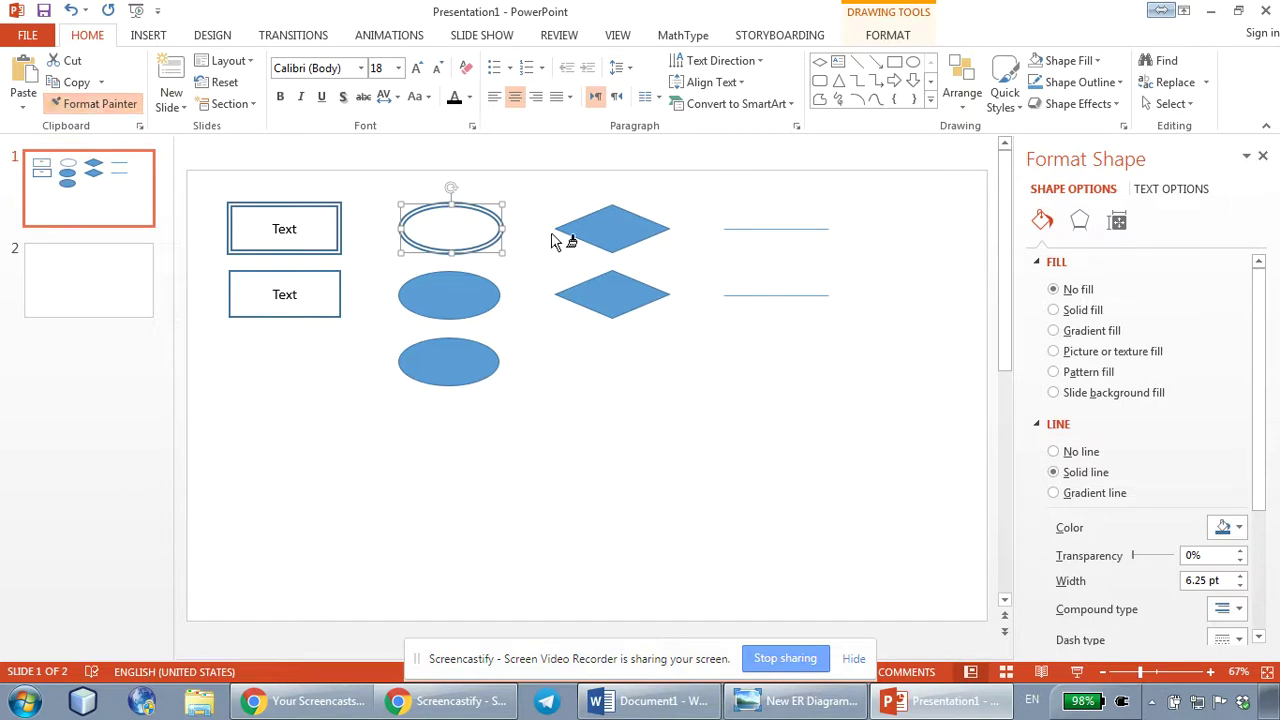
{"action": "left_click", "coordinate": [612, 232]}
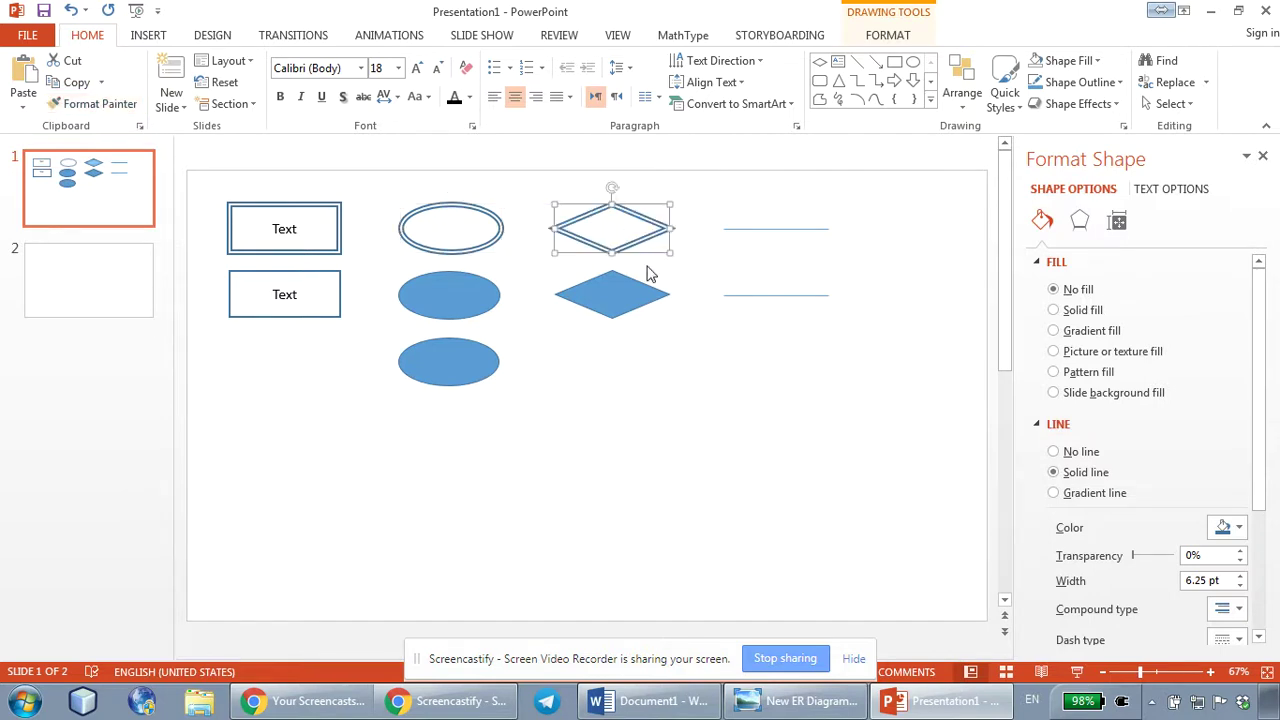
{"action": "left_click", "coordinate": [93, 104]}
{"action": "left_click", "coordinate": [777, 230]}
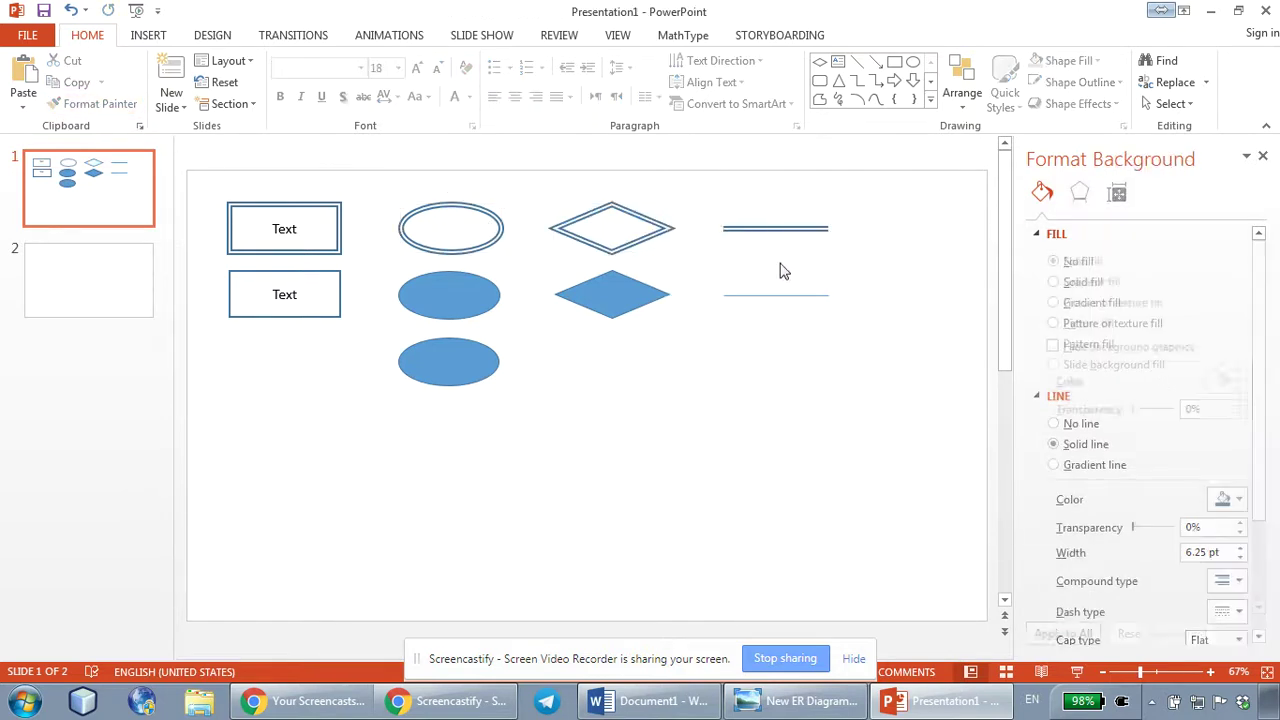
Copy the lower box's plain outline onto the middle oval, lower diamond and lower line.
{"action": "left_click", "coordinate": [265, 271]}
{"action": "left_click", "coordinate": [93, 106]}
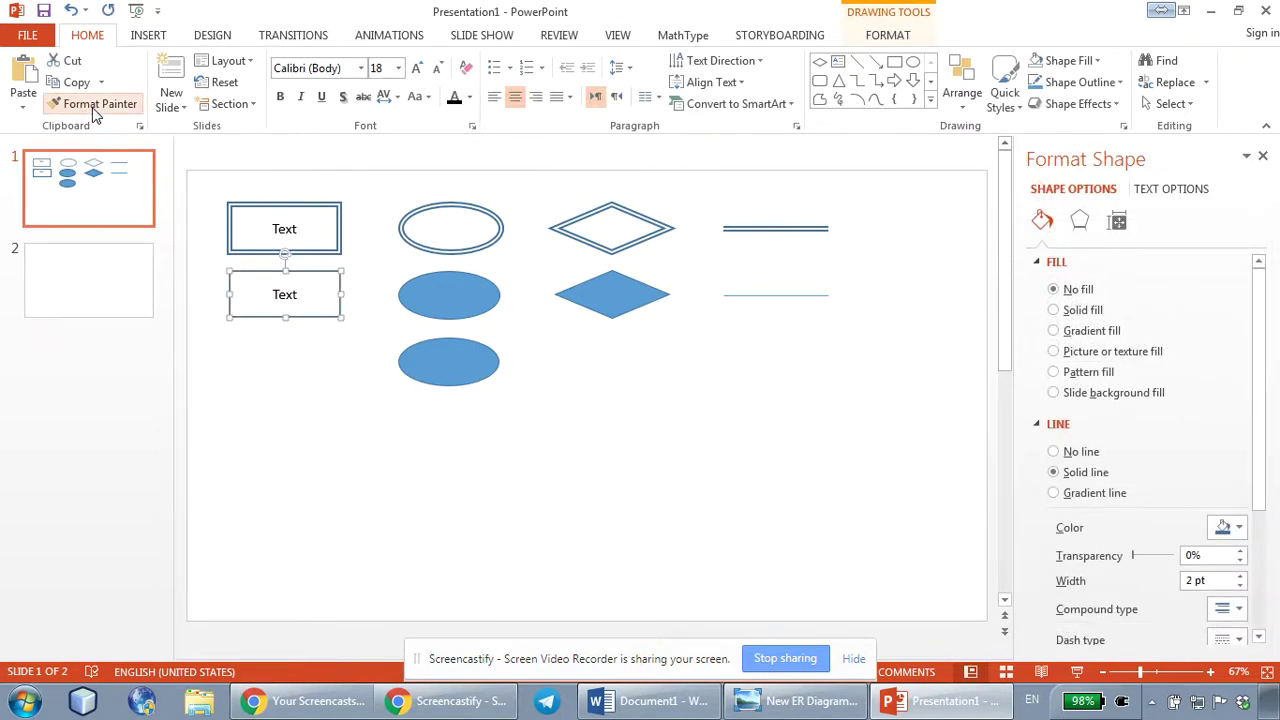
{"action": "left_click", "coordinate": [93, 106]}
{"action": "left_click", "coordinate": [484, 300]}
{"action": "left_click", "coordinate": [604, 307]}
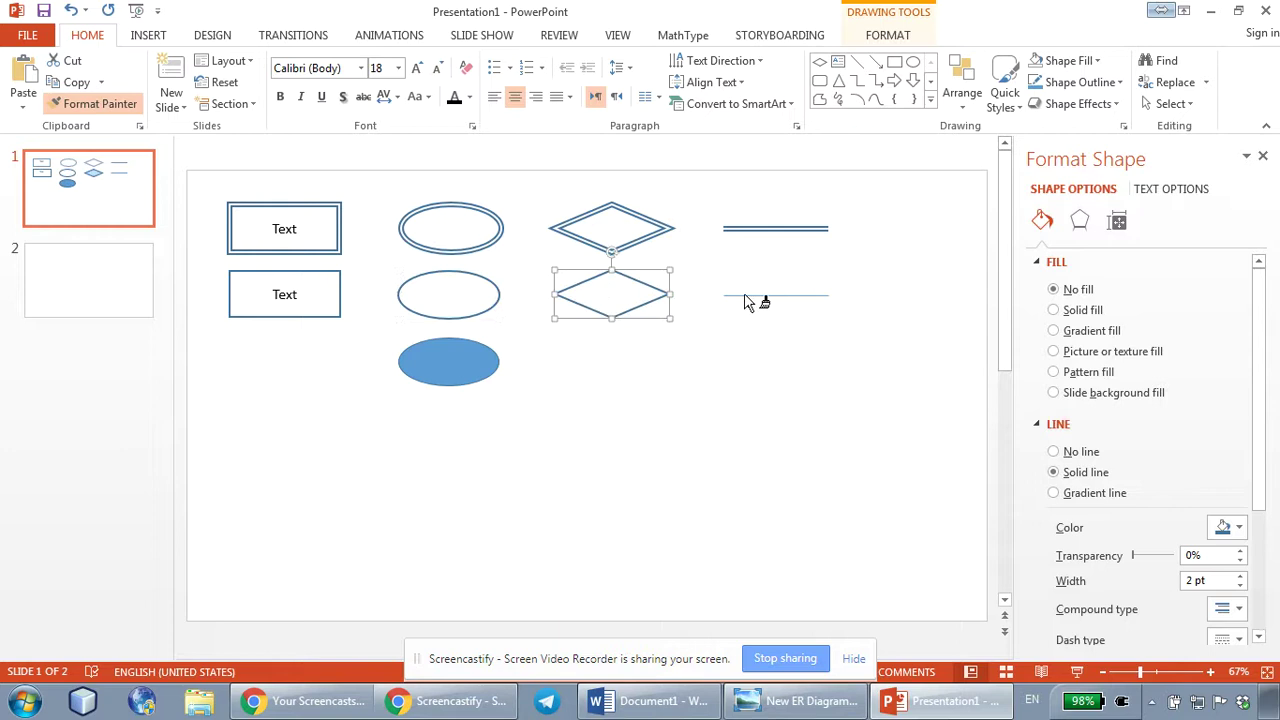
{"action": "left_click", "coordinate": [752, 296]}
{"action": "key", "text": "Escape"}
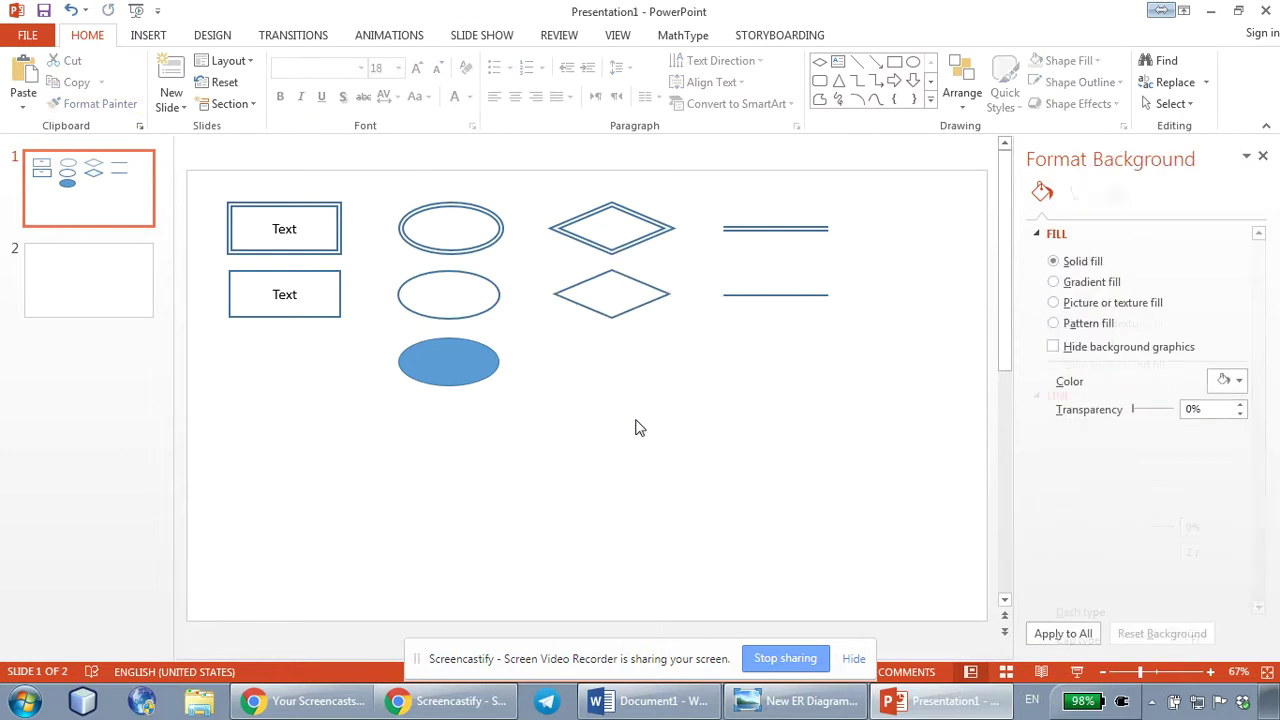
{"action": "left_click", "coordinate": [401, 283]}
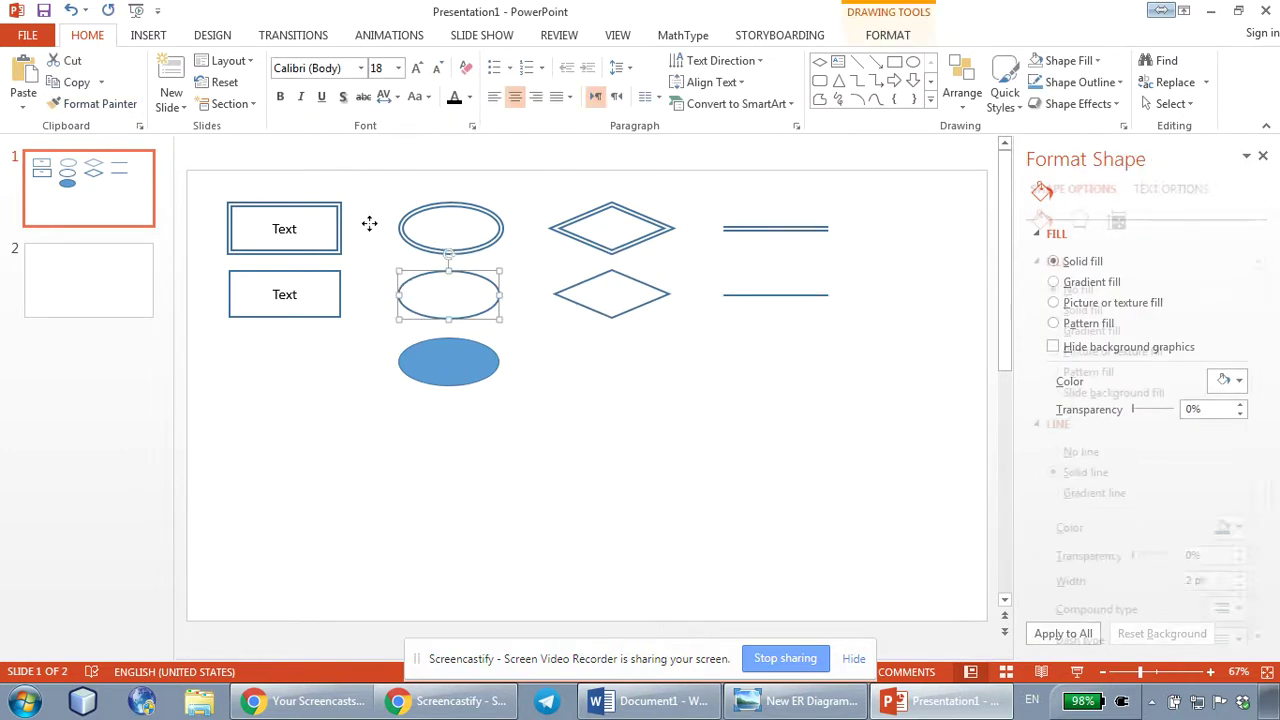
{"action": "left_click", "coordinate": [93, 104]}
Apply the middle oval's outline to the bottom ellipse and switch it to a dashed line.
{"action": "left_click", "coordinate": [450, 390]}
{"action": "left_click", "coordinate": [828, 443]}
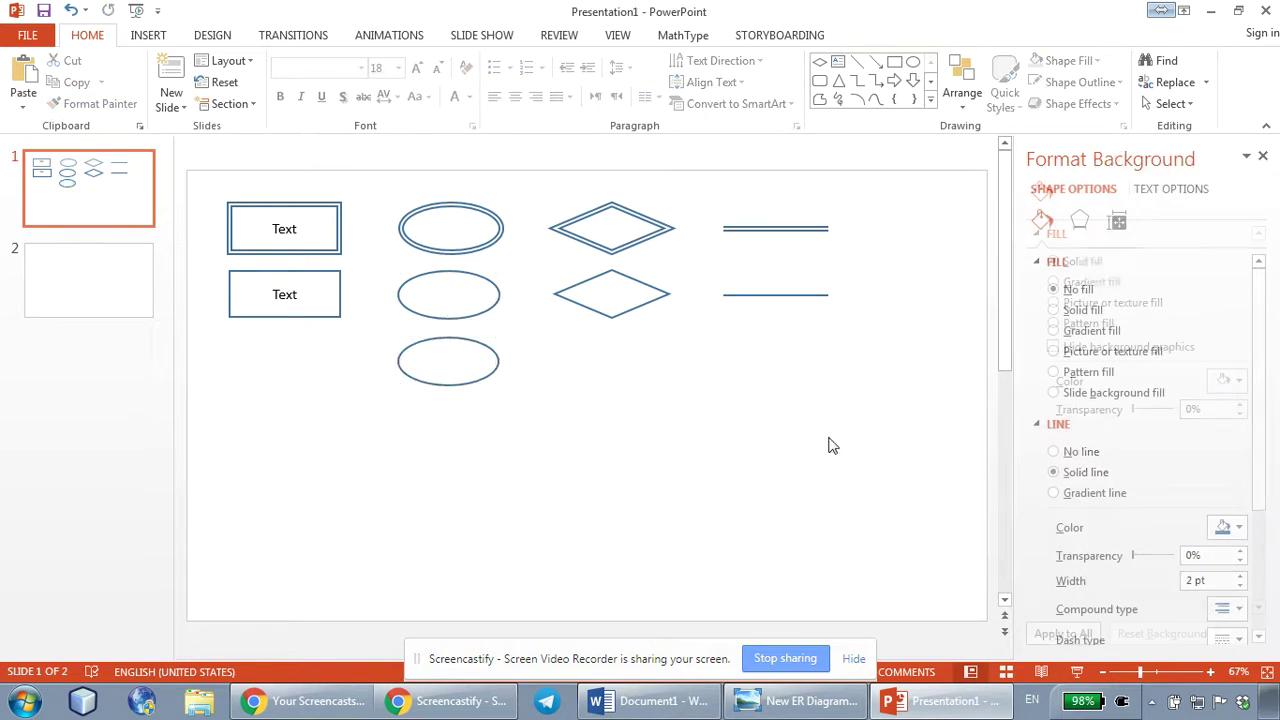
{"action": "left_click", "coordinate": [488, 352]}
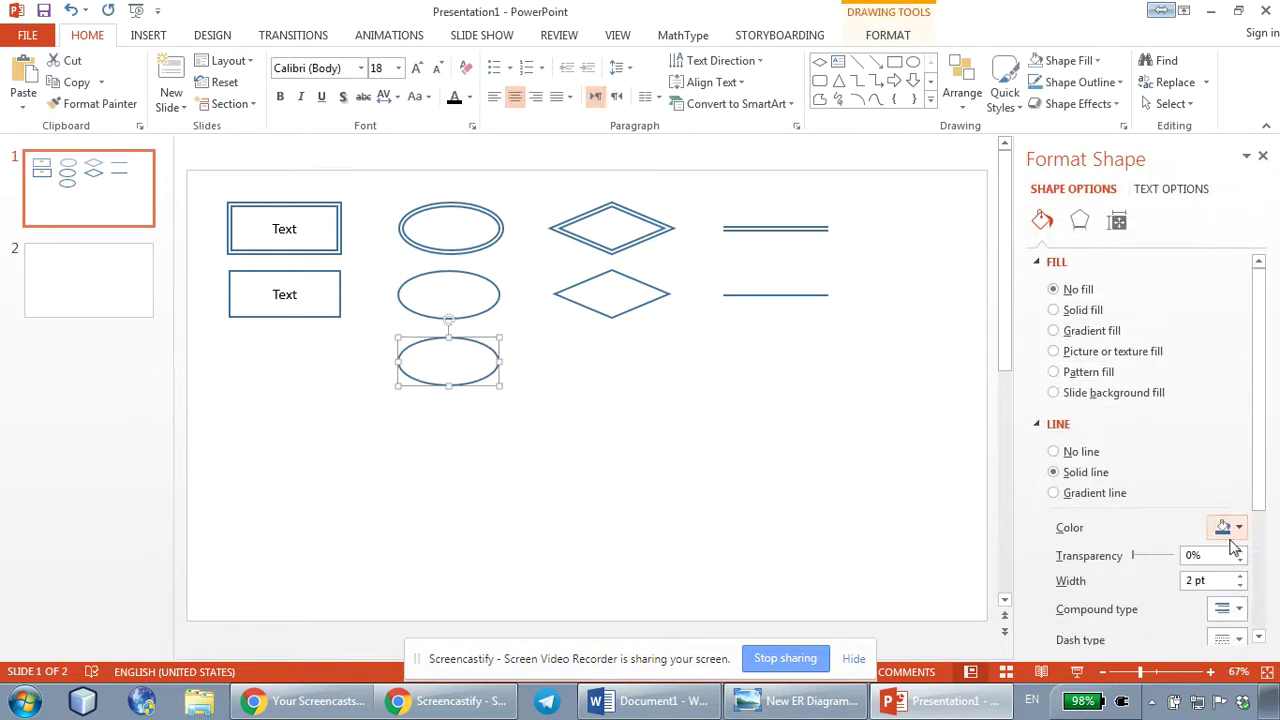
{"action": "left_click", "coordinate": [1240, 638]}
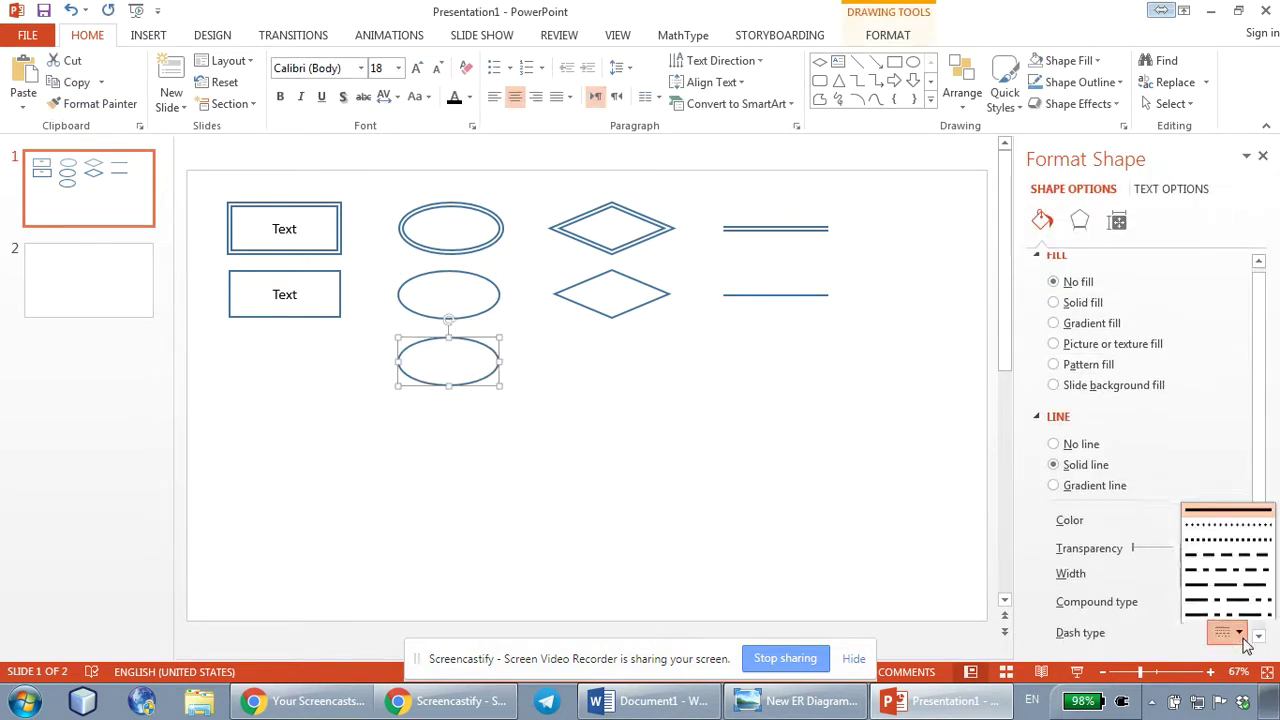
{"action": "left_click", "coordinate": [1240, 554]}
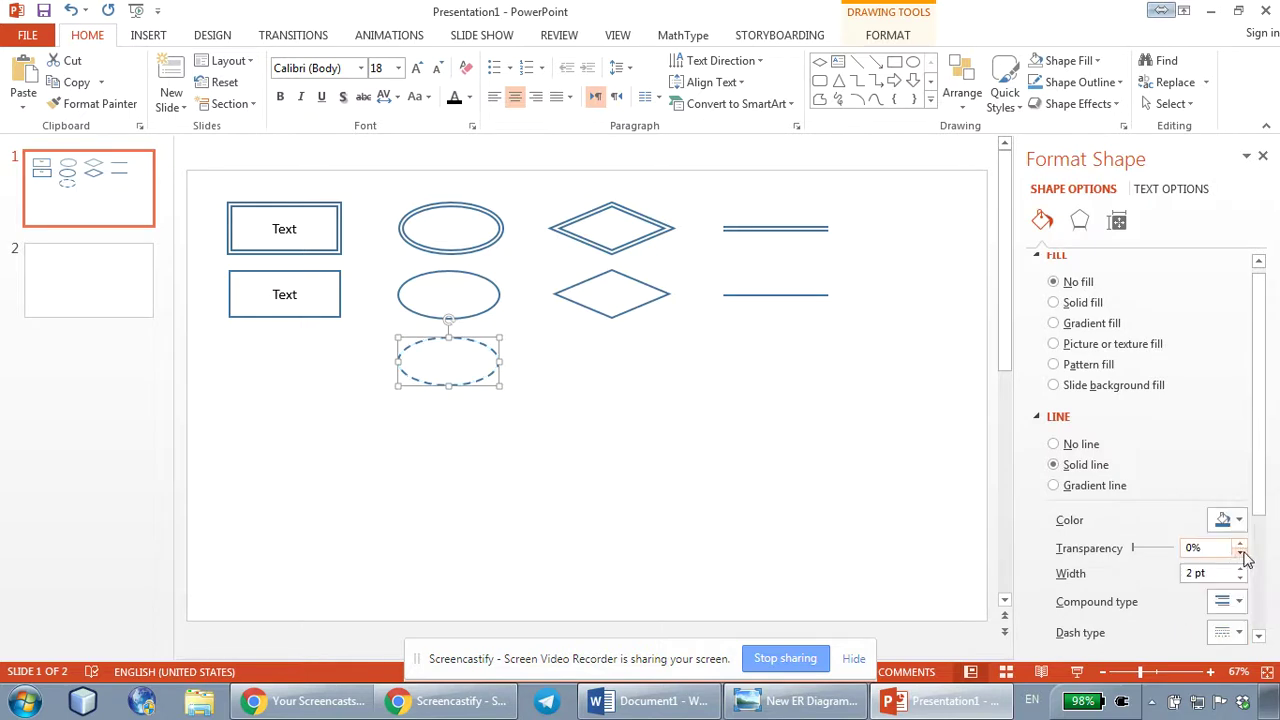
{"action": "left_click", "coordinate": [670, 380]}
Copy the word 'Text' from the top rectangle and paste it into the top and middle ellipses.
{"action": "double_click", "coordinate": [283, 229]}
{"action": "key", "text": "ctrl+c"}
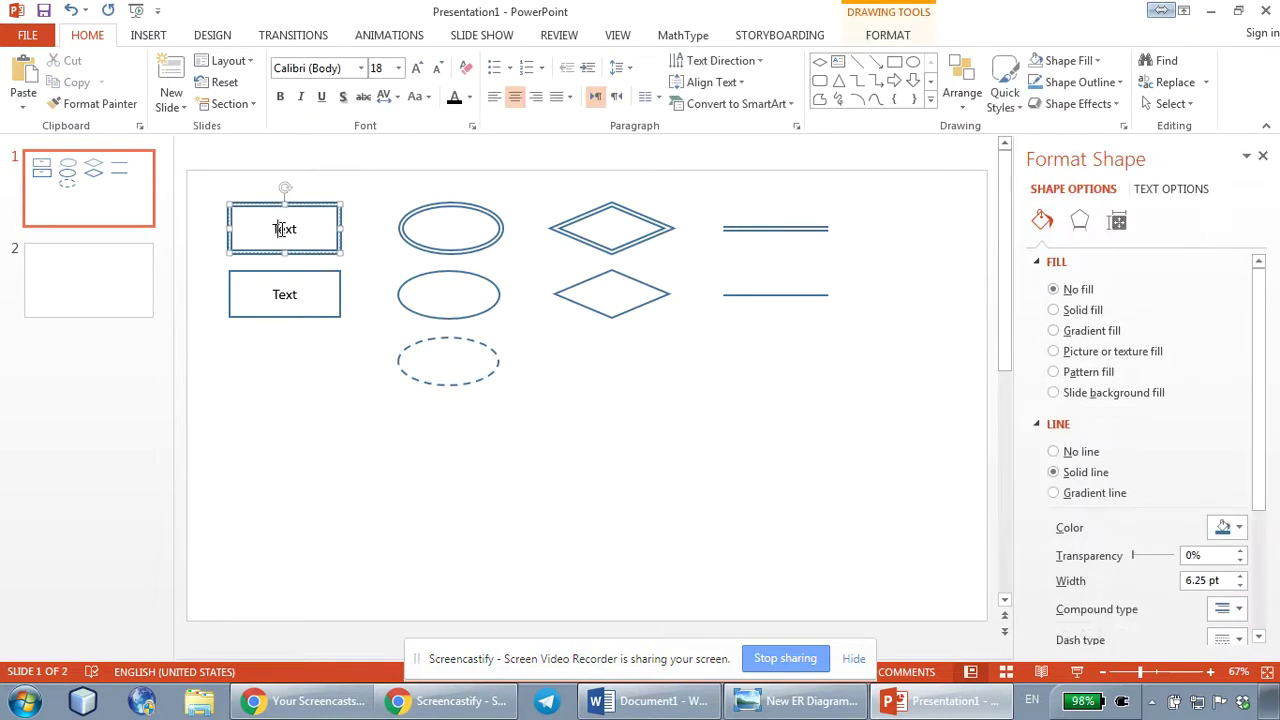
{"action": "left_click", "coordinate": [455, 237]}
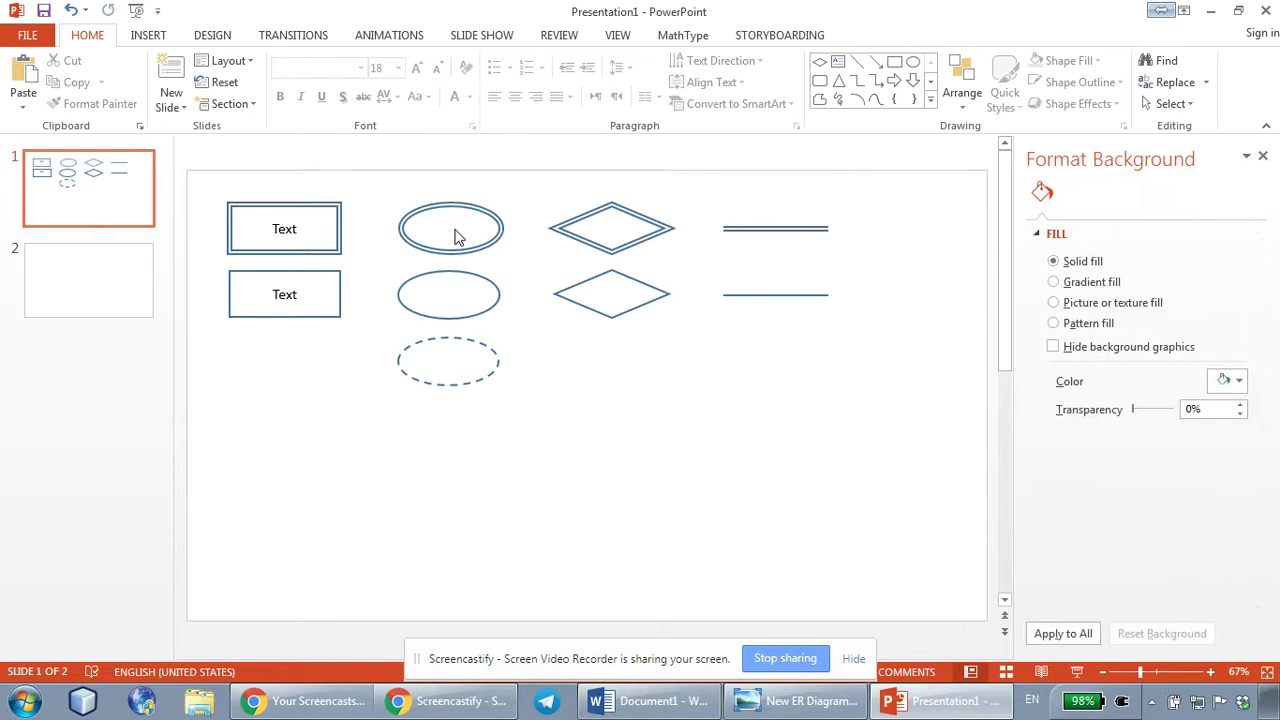
{"action": "key", "text": "ctrl+v"}
{"action": "key", "text": "ctrl+z"}
{"action": "right_click", "coordinate": [459, 228]}
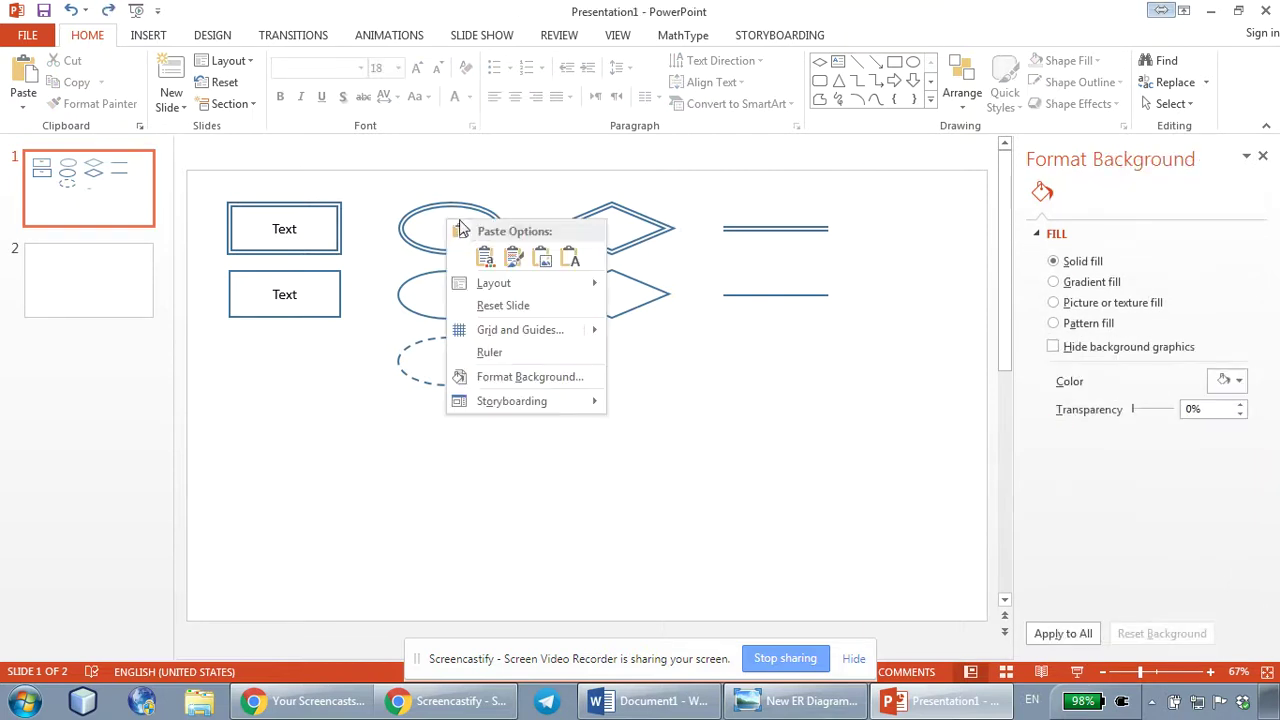
{"action": "left_click", "coordinate": [455, 210]}
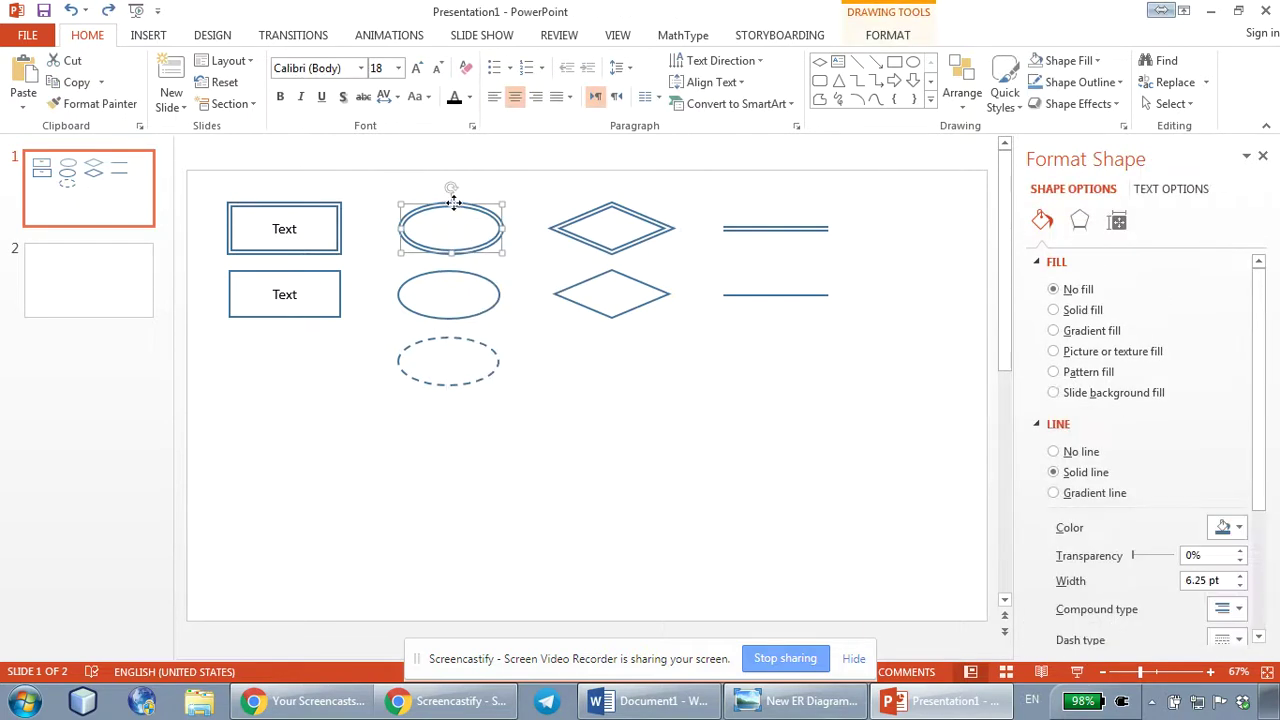
{"action": "right_click", "coordinate": [455, 210]}
{"action": "left_click", "coordinate": [518, 287]}
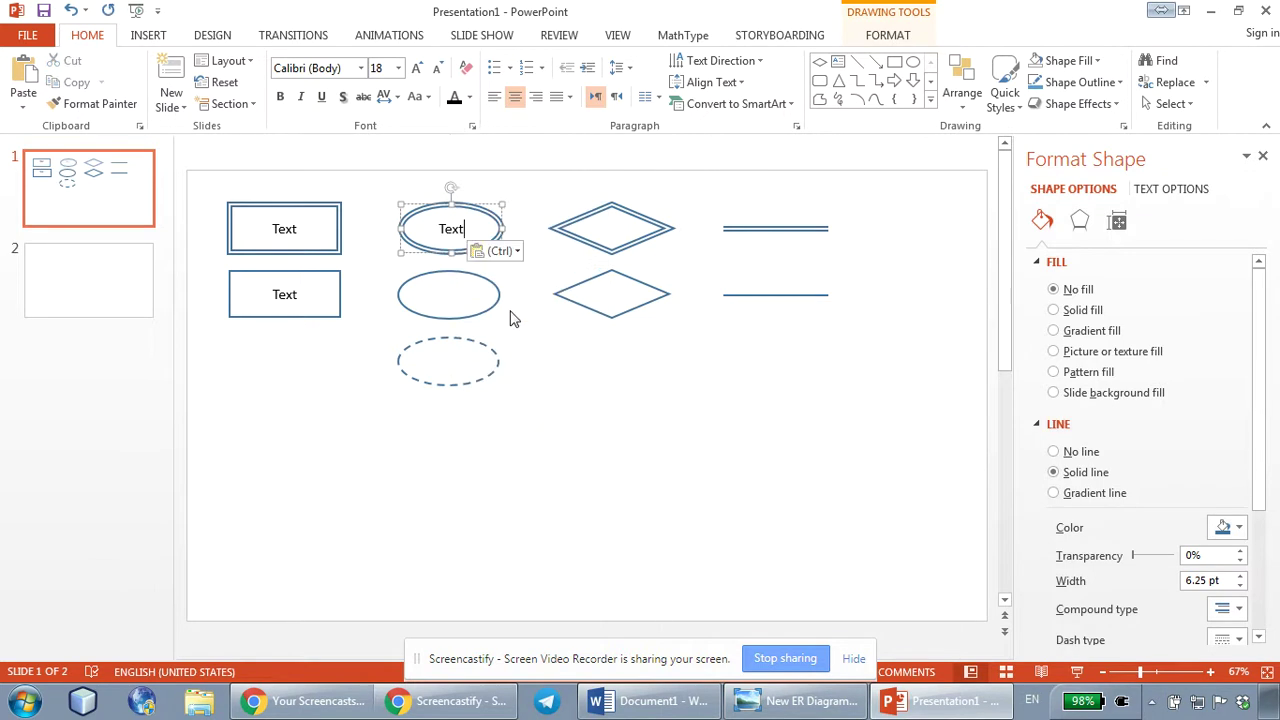
{"action": "left_click", "coordinate": [444, 279]}
{"action": "right_click", "coordinate": [444, 280]}
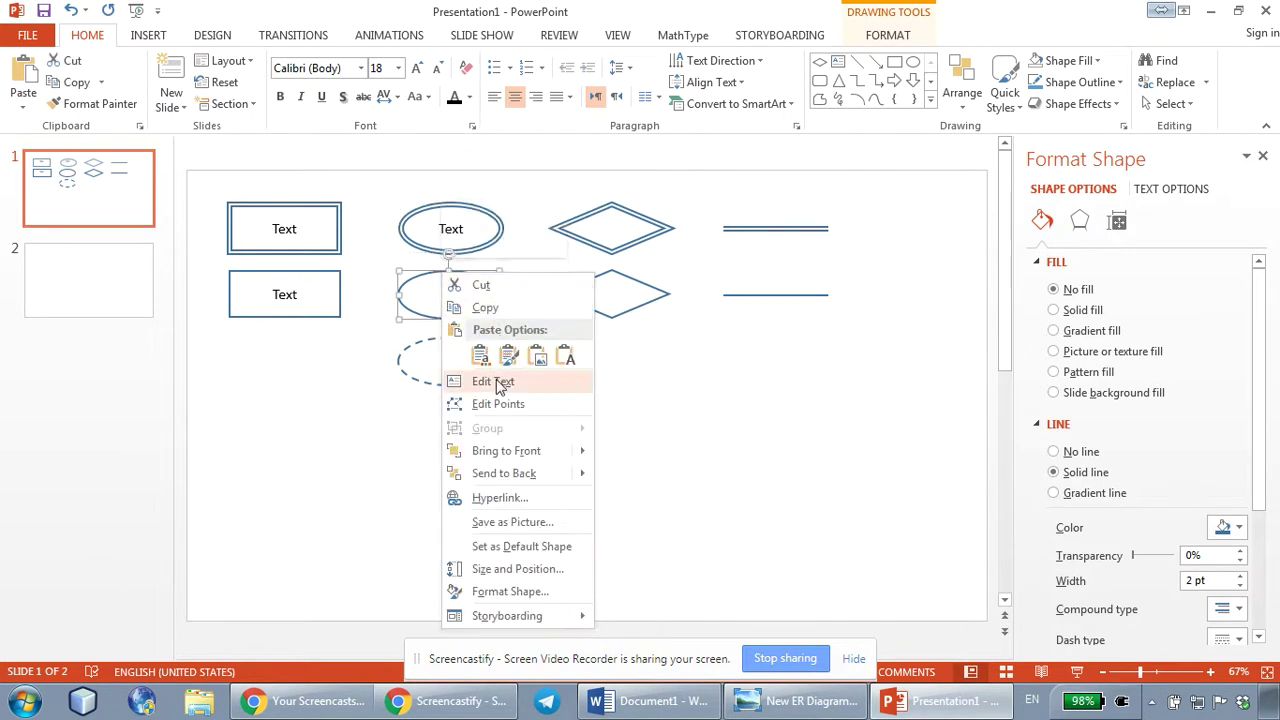
{"action": "left_click", "coordinate": [497, 355]}
Paste 'Text' into the dashed ellipse and both diamonds.
{"action": "left_click", "coordinate": [454, 342]}
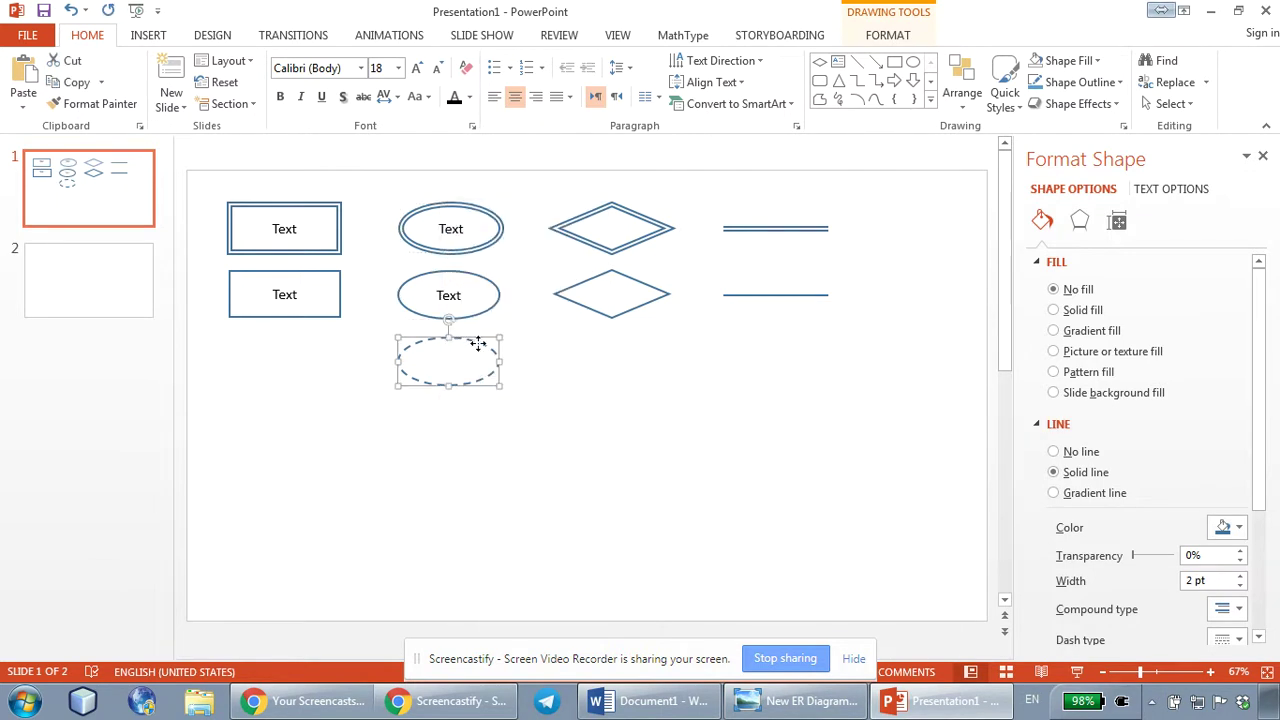
{"action": "right_click", "coordinate": [478, 343]}
{"action": "left_click", "coordinate": [543, 432]}
{"action": "key", "text": "ctrl+v"}
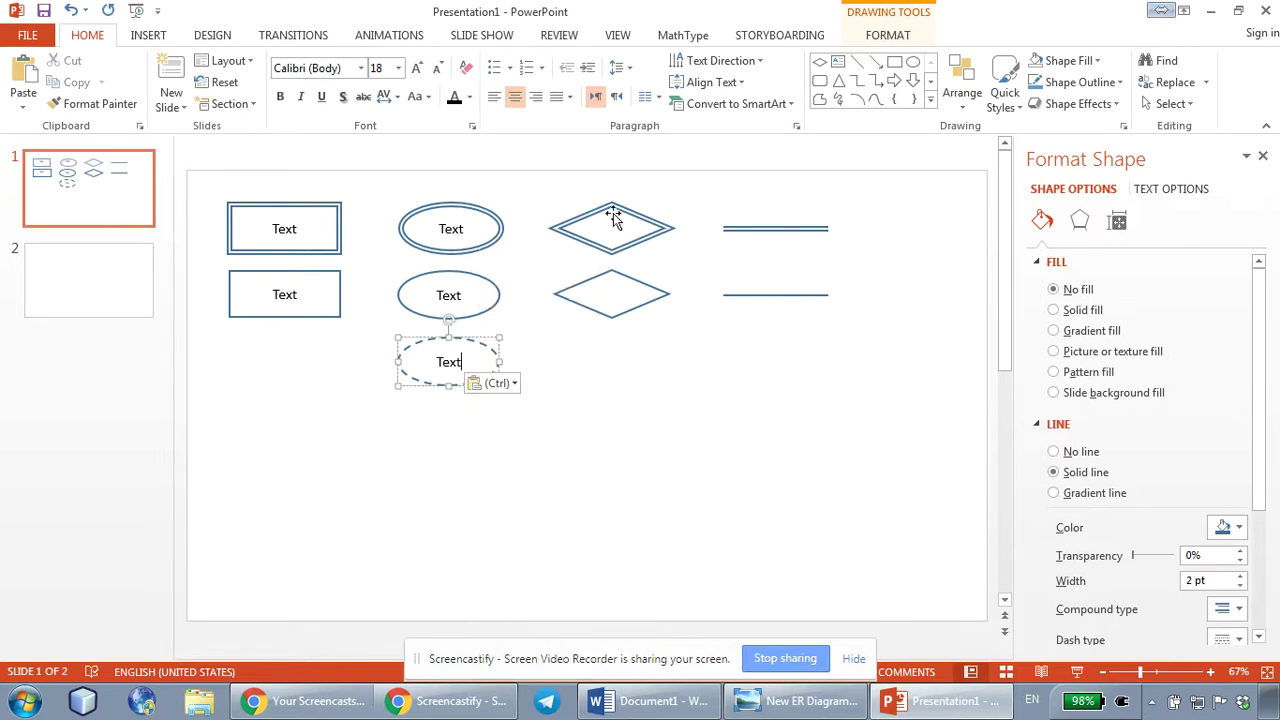
{"action": "right_click", "coordinate": [613, 213]}
{"action": "left_click", "coordinate": [668, 317]}
{"action": "key", "text": "ctrl+v"}
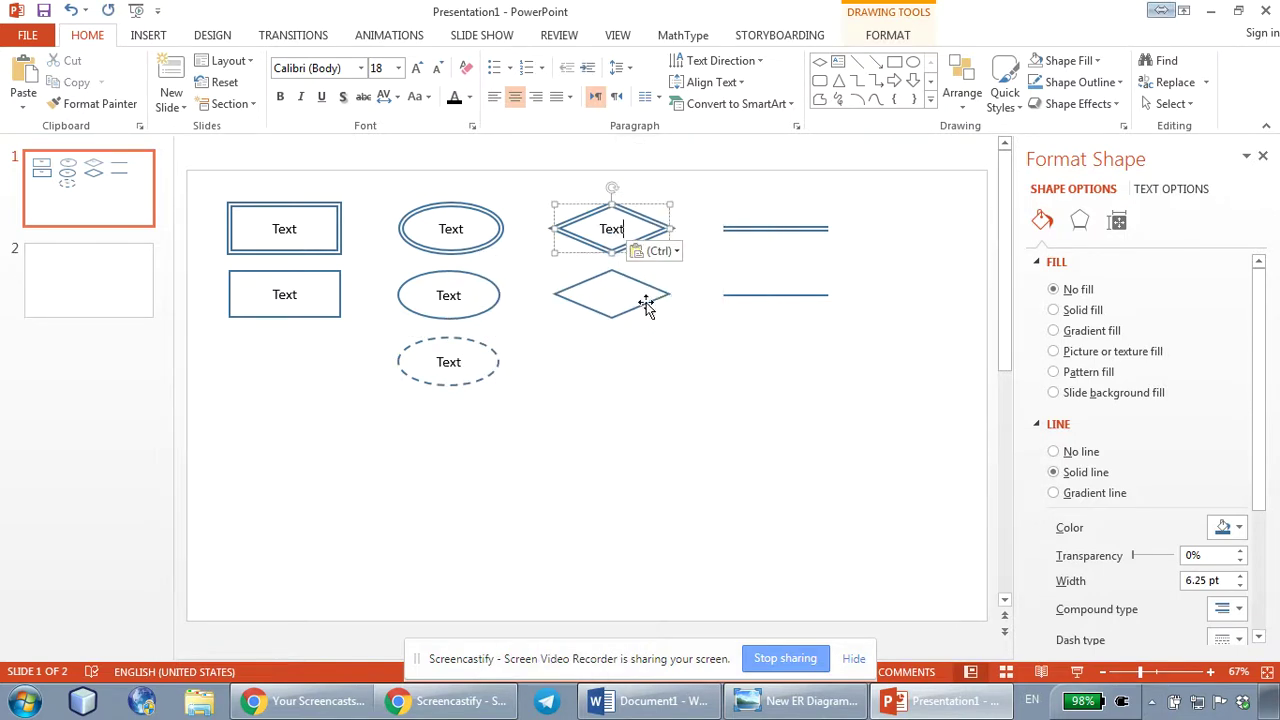
{"action": "right_click", "coordinate": [620, 272]}
{"action": "left_click", "coordinate": [683, 383]}
{"action": "key", "text": "ctrl+v"}
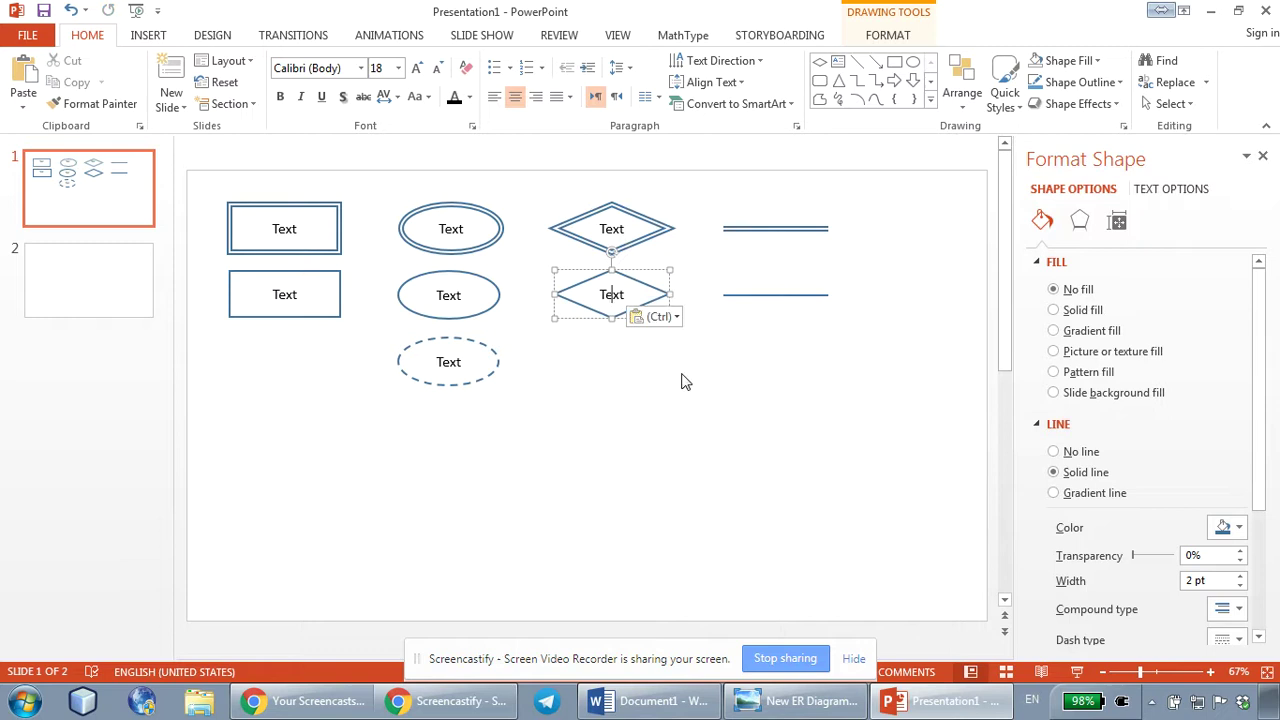
{"action": "left_click", "coordinate": [740, 400]}
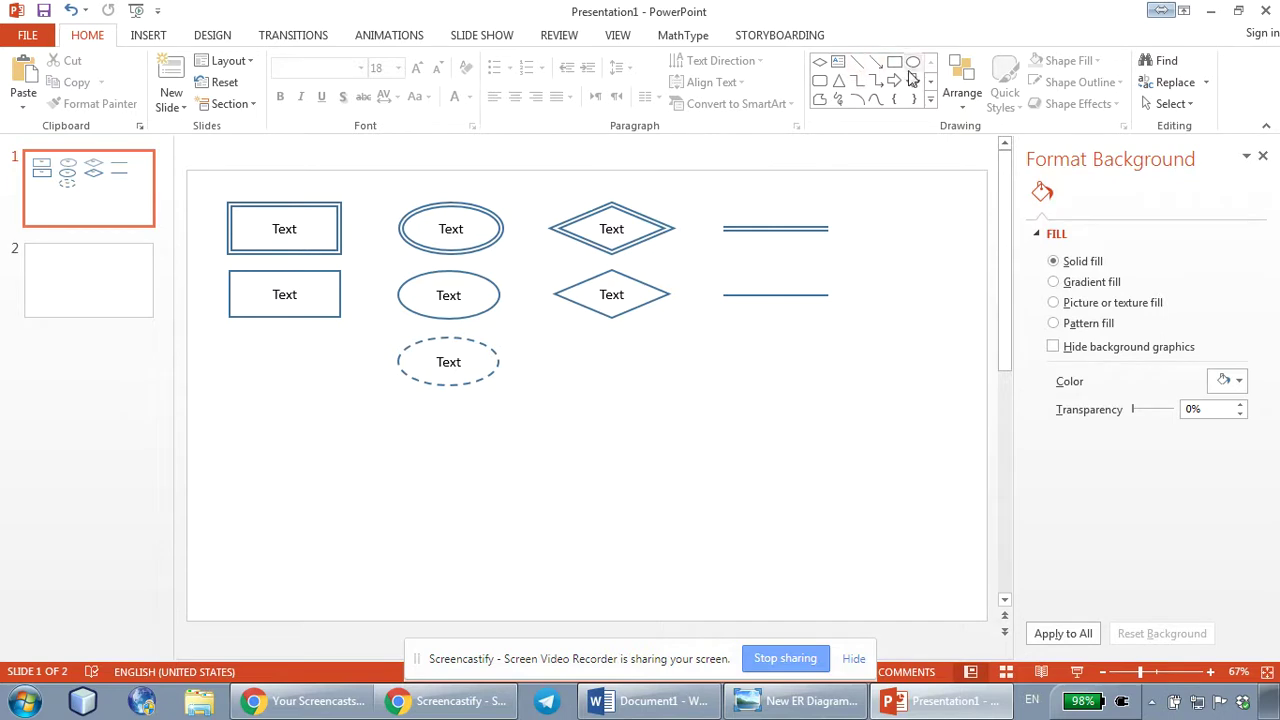
Add a text box below the shapes reading 'ER Diagram Template - Please do not change', sized to fit.
{"action": "left_click", "coordinate": [838, 62]}
{"action": "left_click_drag", "start_coordinate": [288, 461], "coordinate": [919, 578]}
{"action": "scroll", "coordinate": [530, 513], "scroll_direction": "down", "scroll_amount": 2}
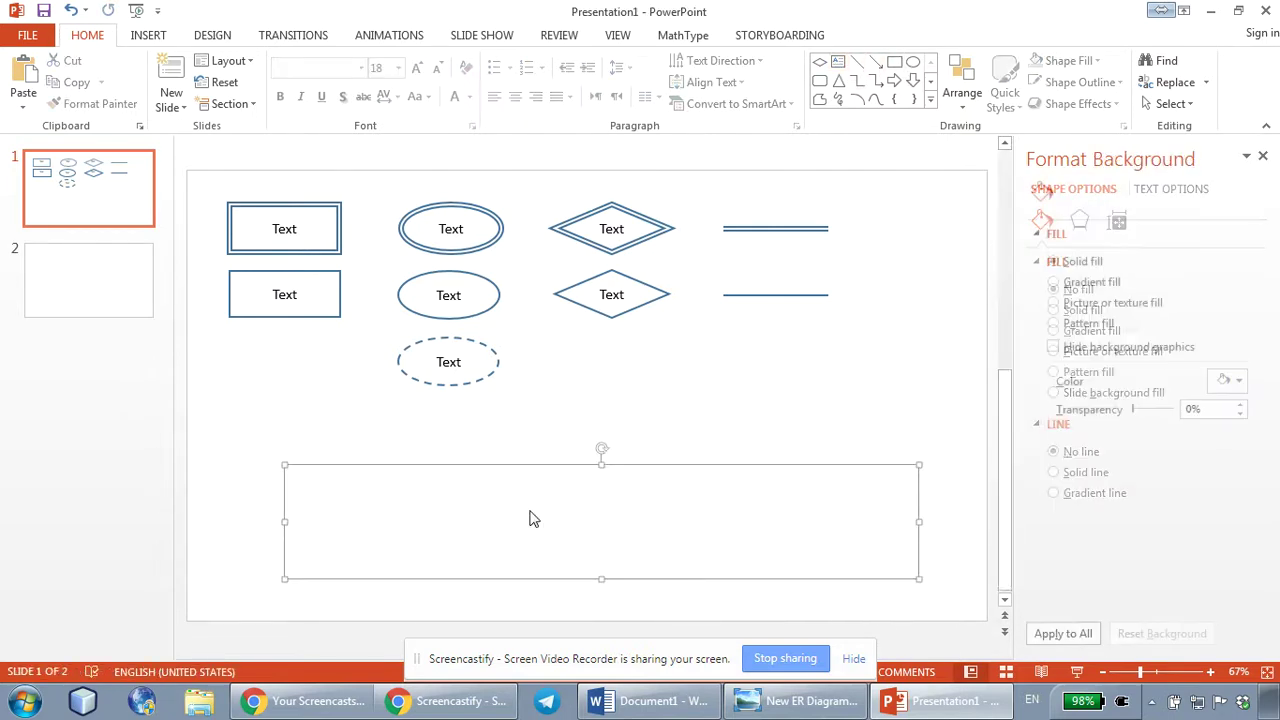
{"action": "left_click", "coordinate": [125, 220]}
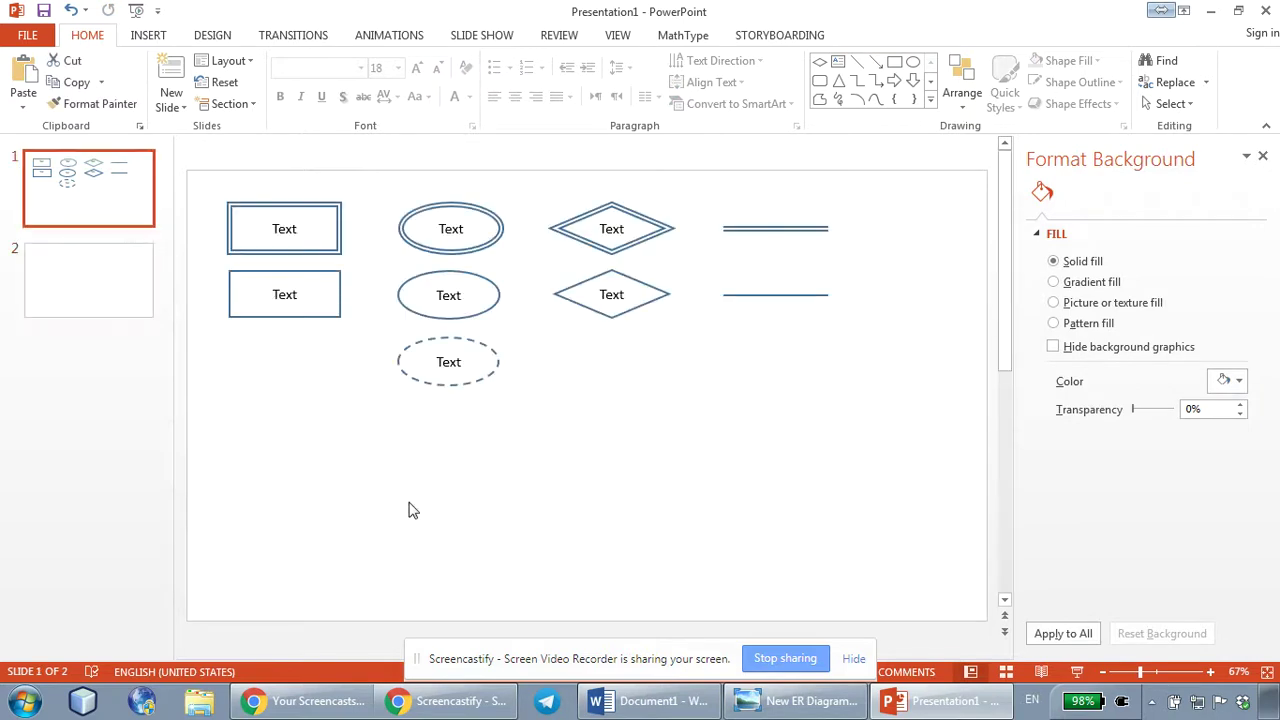
{"action": "left_click", "coordinate": [838, 62]}
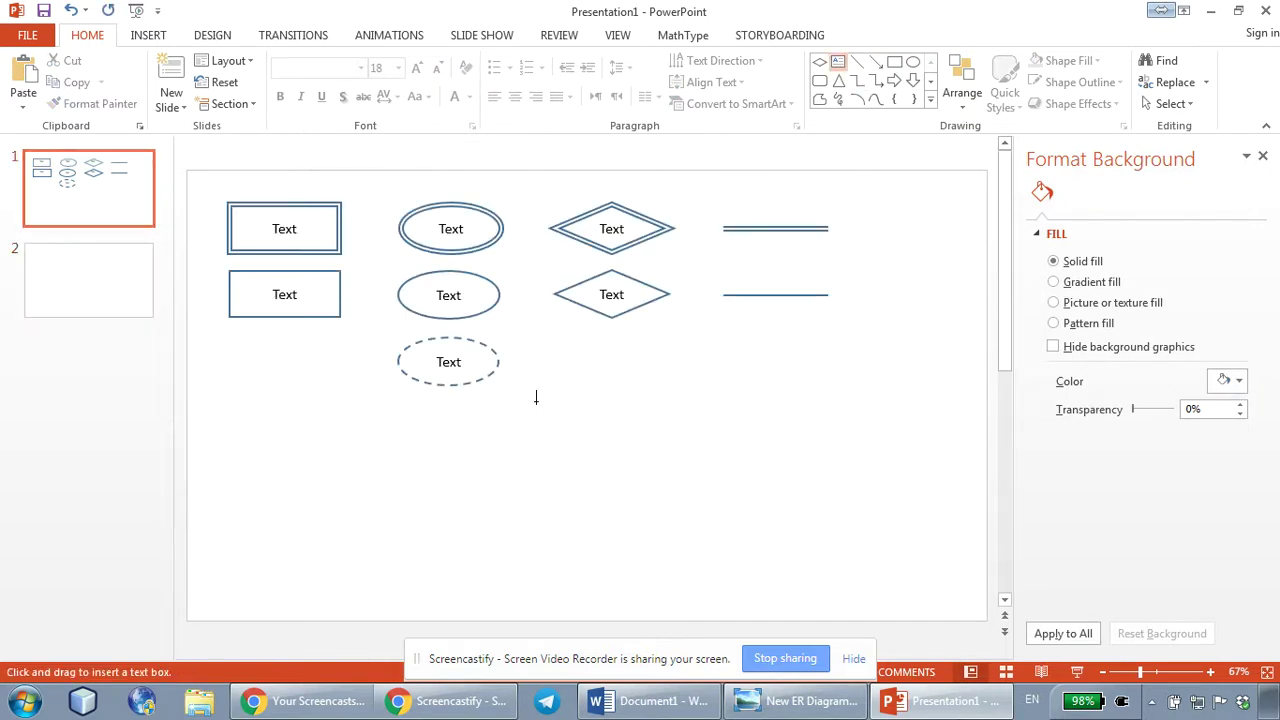
{"action": "left_click_drag", "start_coordinate": [295, 468], "coordinate": [868, 595]}
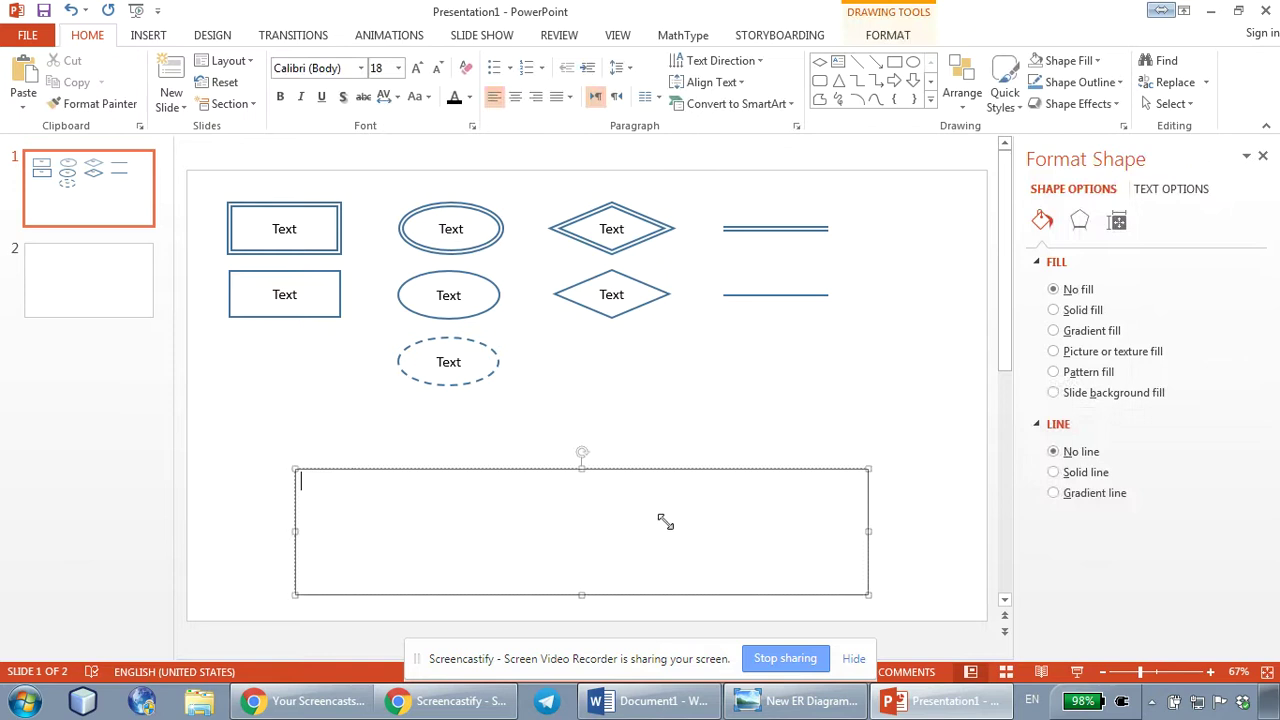
{"action": "type", "text": "ER Di"}
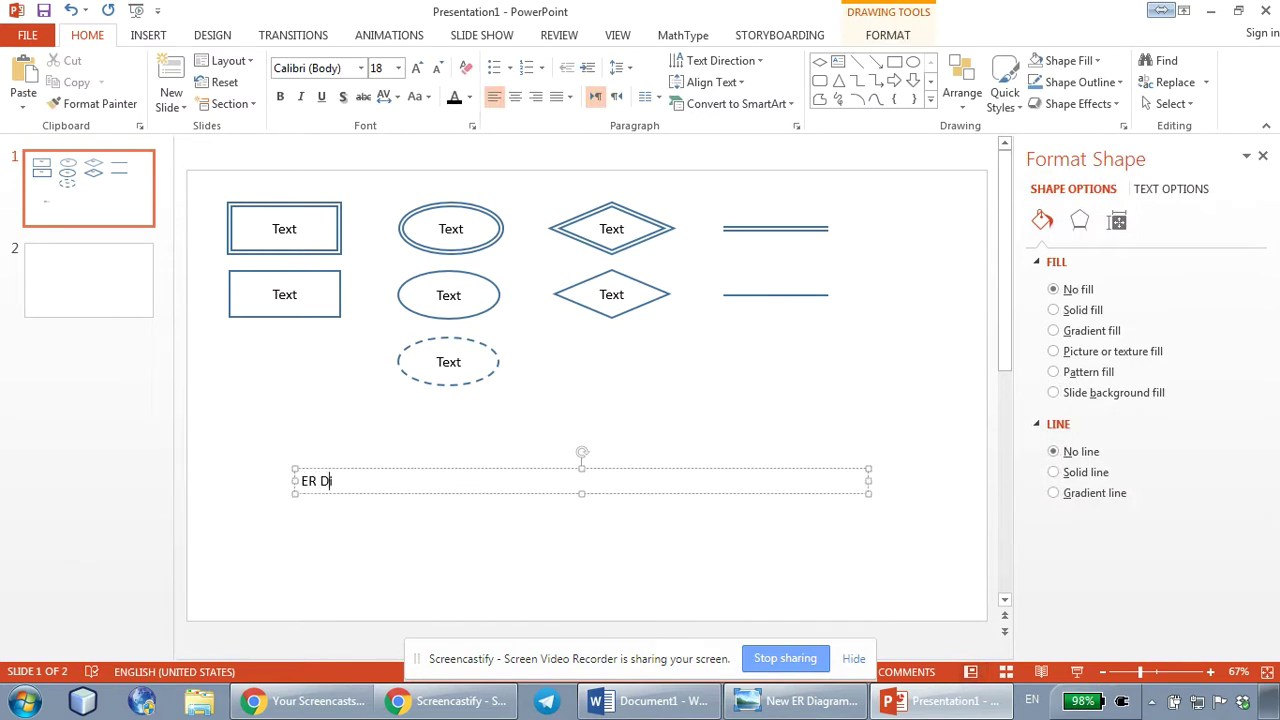
{"action": "type", "text": "agram Tem"}
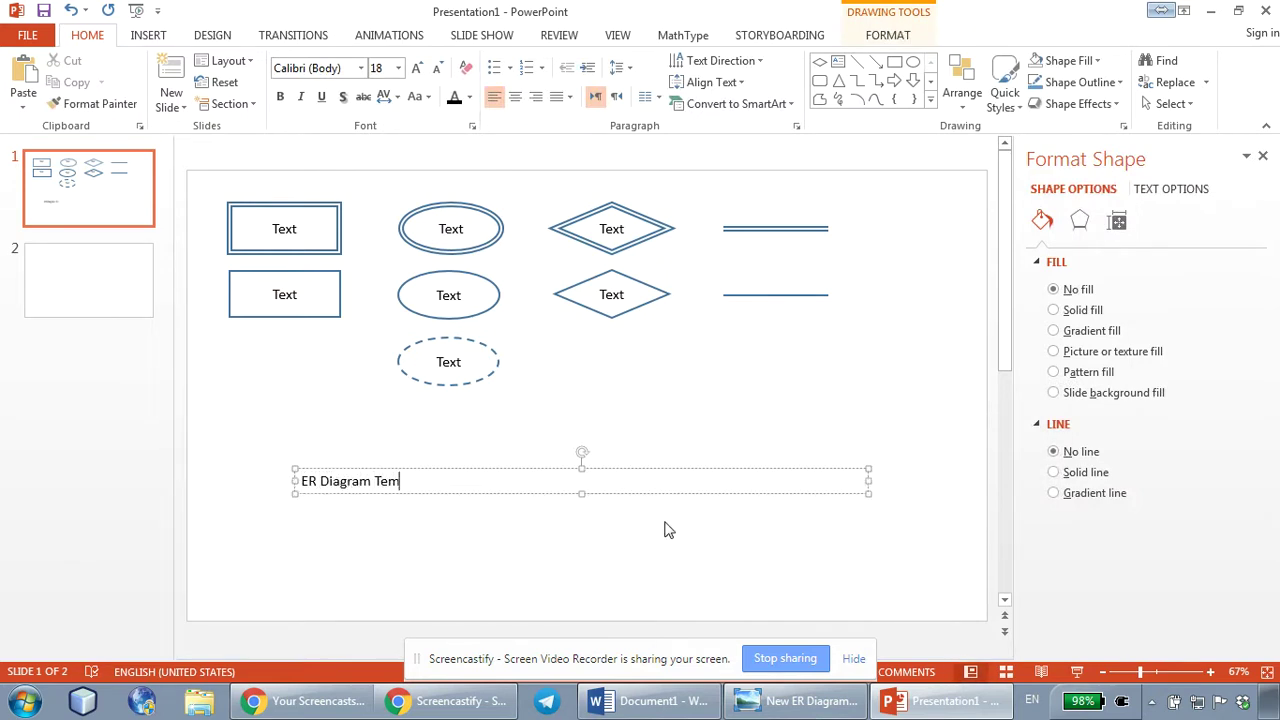
{"action": "type", "text": "plate - Please"}
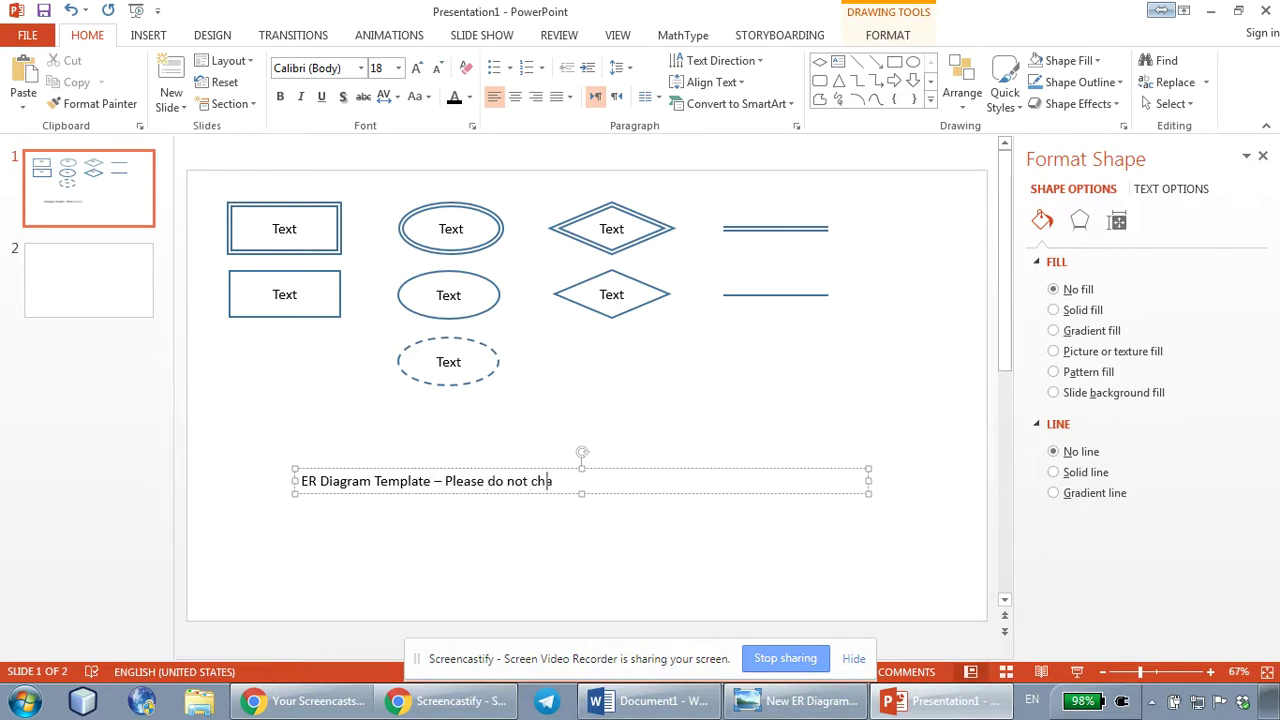
{"action": "type", "text": " do not change"}
{"action": "left_click_drag", "start_coordinate": [868, 480], "coordinate": [621, 481]}
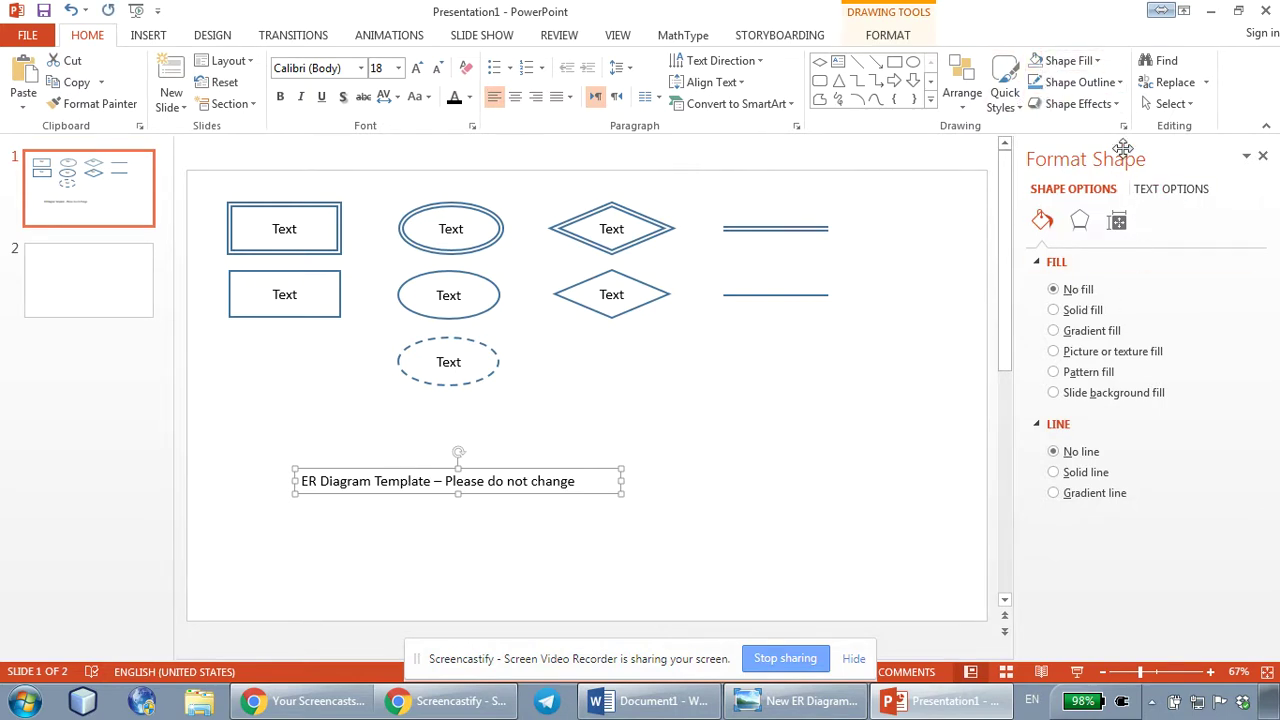
Fill the template note box yellow, enlarge its text to 36 pt and widen it to one line.
{"action": "left_click", "coordinate": [1097, 61]}
{"action": "left_click", "coordinate": [1090, 204]}
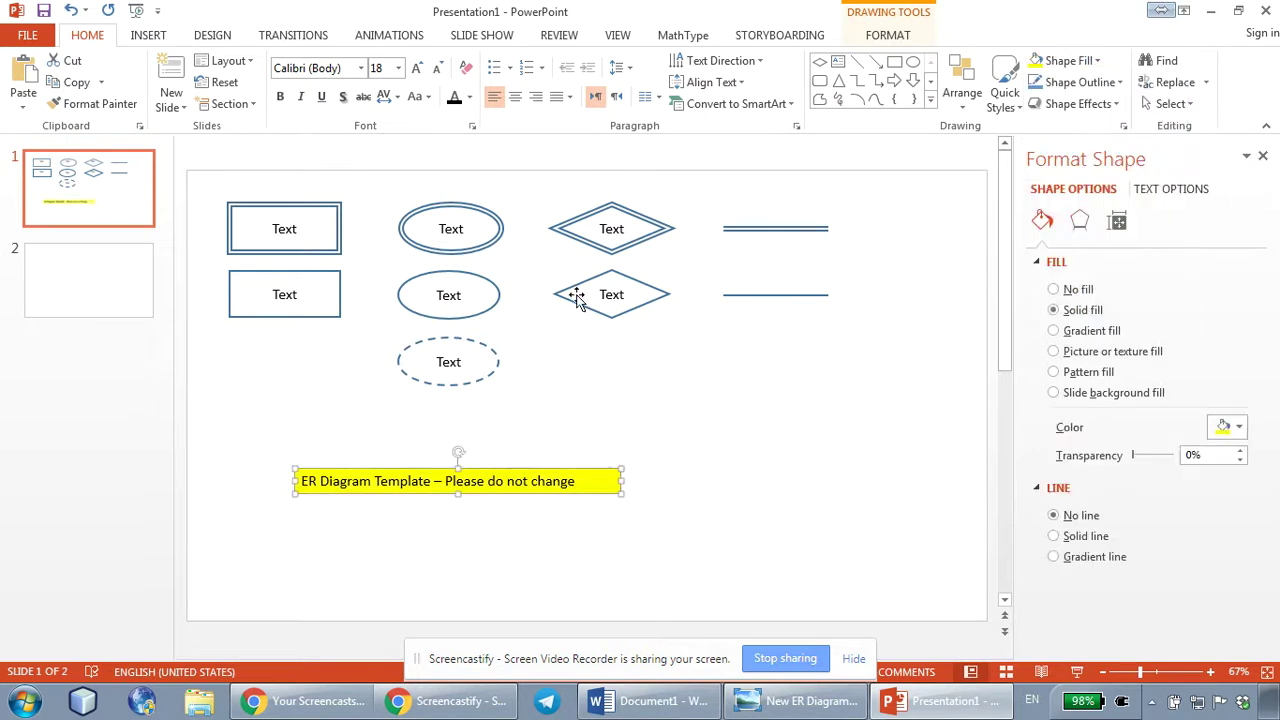
{"action": "triple_click", "coordinate": [520, 484]}
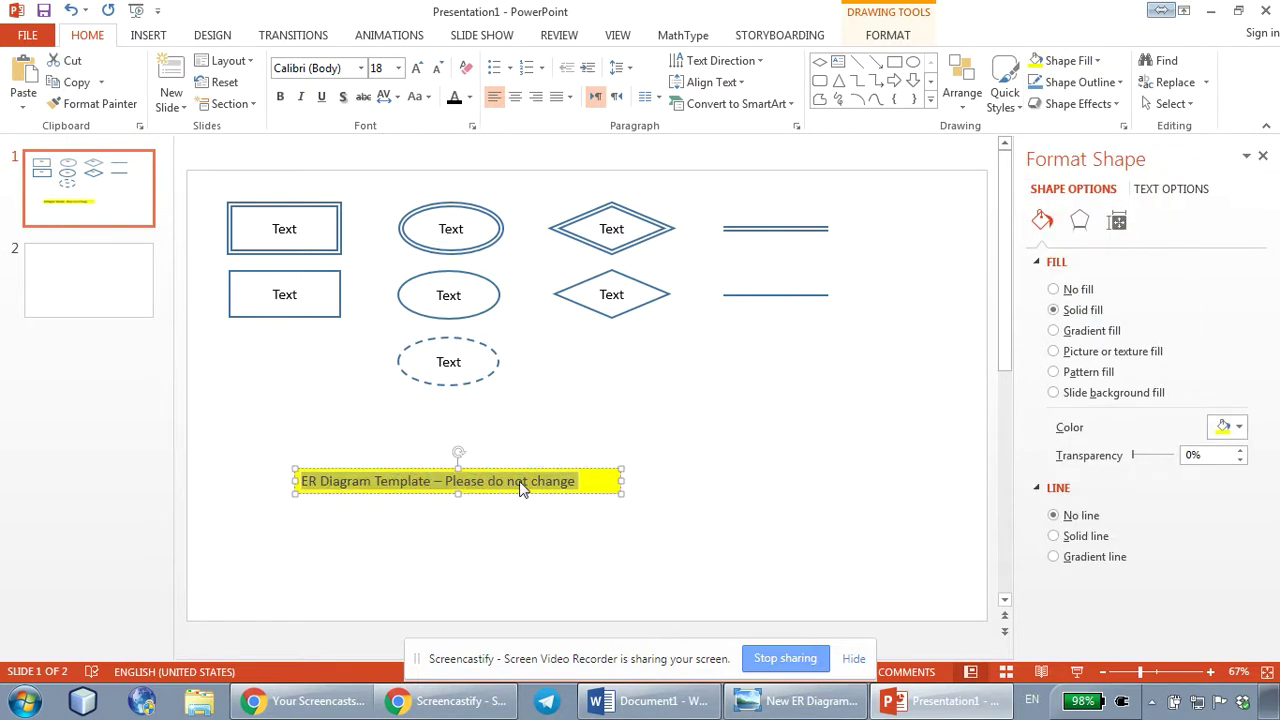
{"action": "key", "text": "ctrl+shift+period"}
{"action": "key", "text": "ctrl+shift+period"}
{"action": "key", "text": "ctrl+shift+period"}
{"action": "key", "text": "ctrl+shift+period"}
{"action": "key", "text": "ctrl+shift+period"}
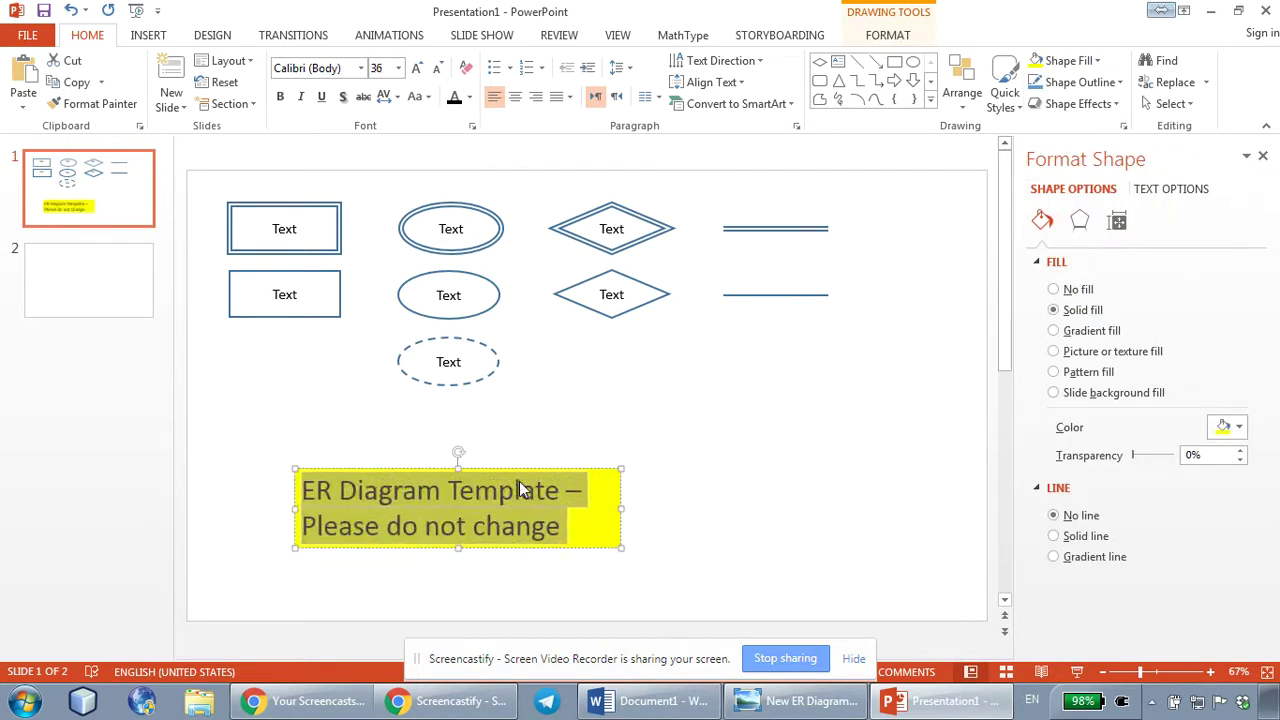
{"action": "left_click_drag", "start_coordinate": [620, 509], "coordinate": [945, 538]}
Centre the note text and widen the yellow box further to the left.
{"action": "left_click", "coordinate": [399, 545]}
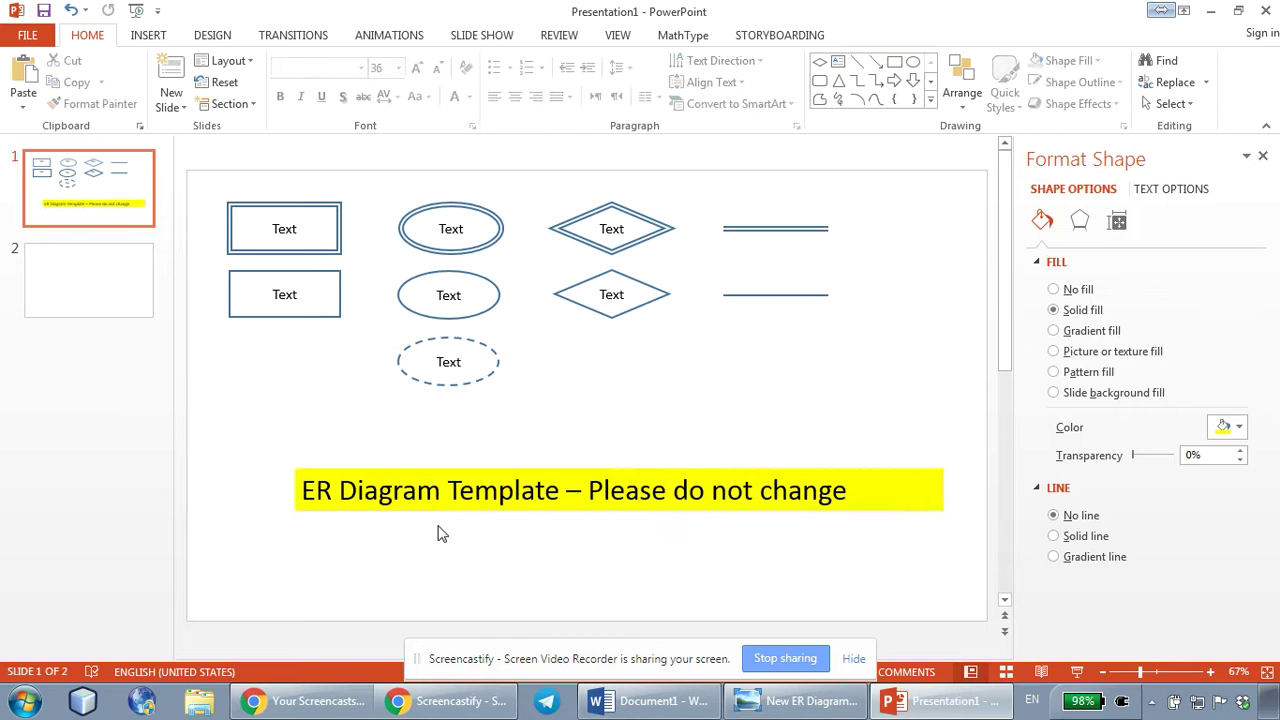
{"action": "left_click", "coordinate": [443, 489]}
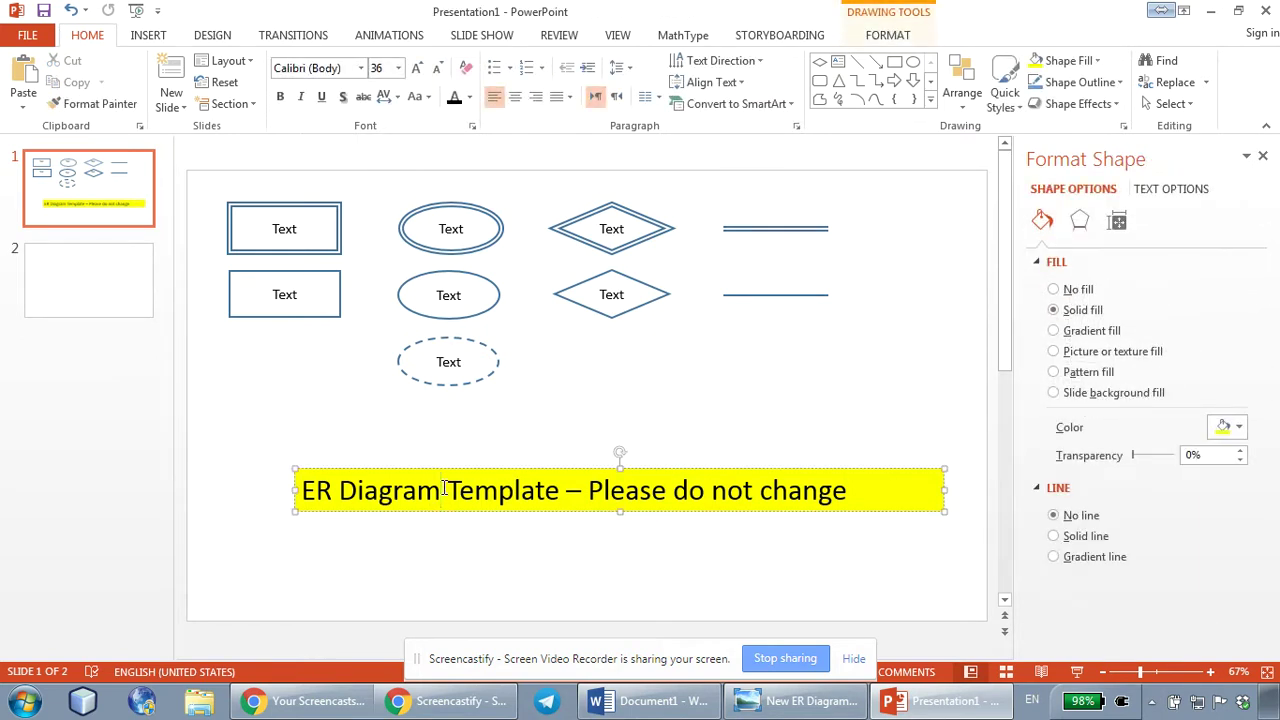
{"action": "key", "text": "ctrl+e"}
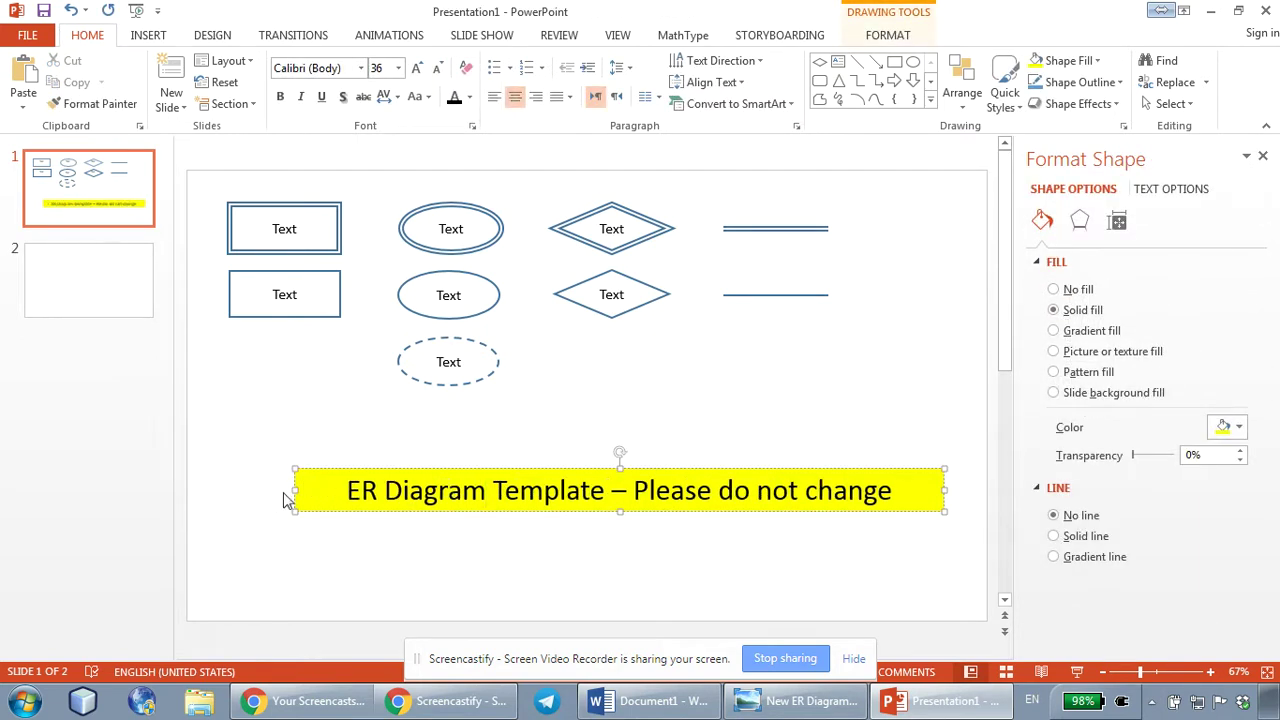
{"action": "left_click_drag", "start_coordinate": [295, 488], "coordinate": [259, 487]}
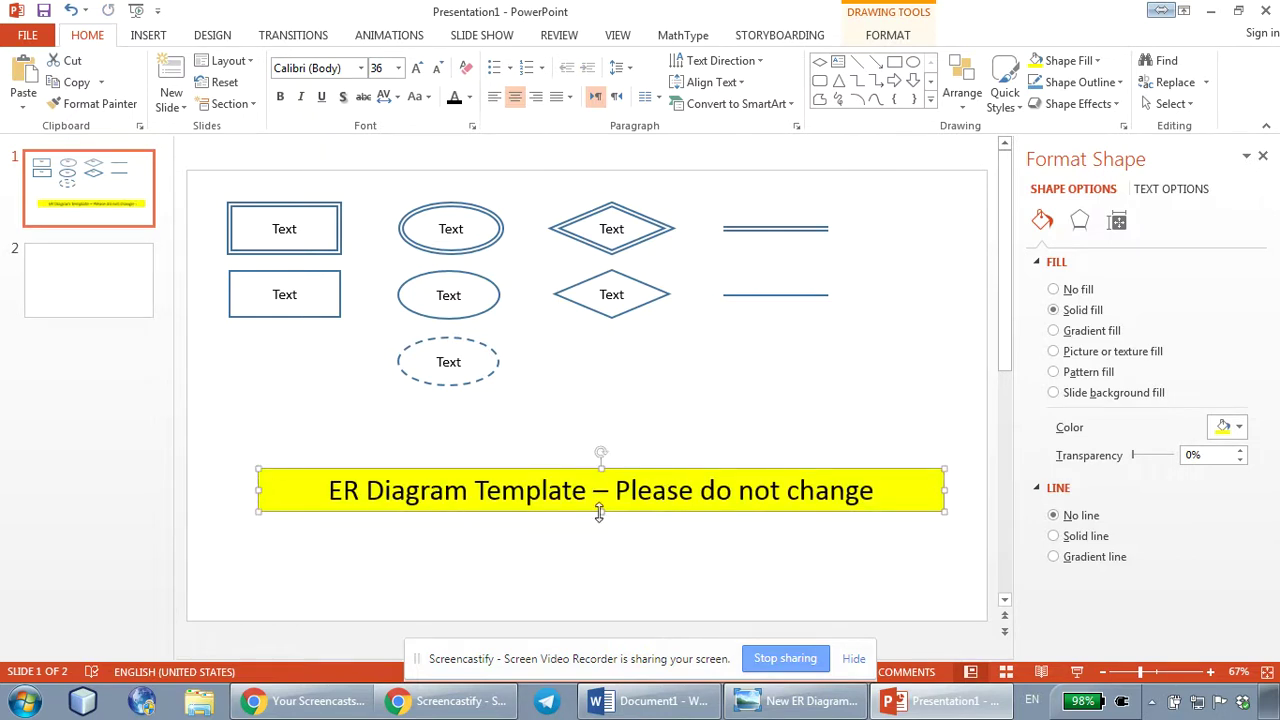
Give the yellow banner a solid dark outline.
{"action": "left_click", "coordinate": [1080, 82]}
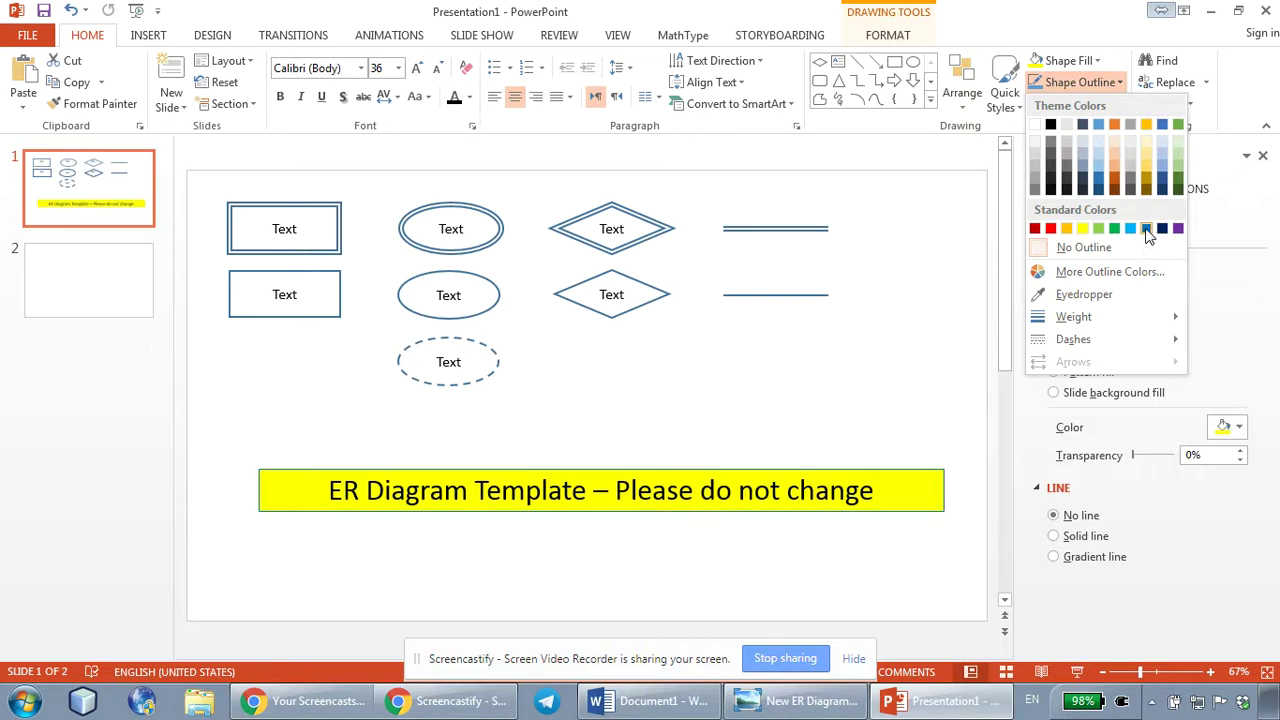
{"action": "left_click", "coordinate": [1051, 190]}
{"action": "left_click", "coordinate": [790, 550]}
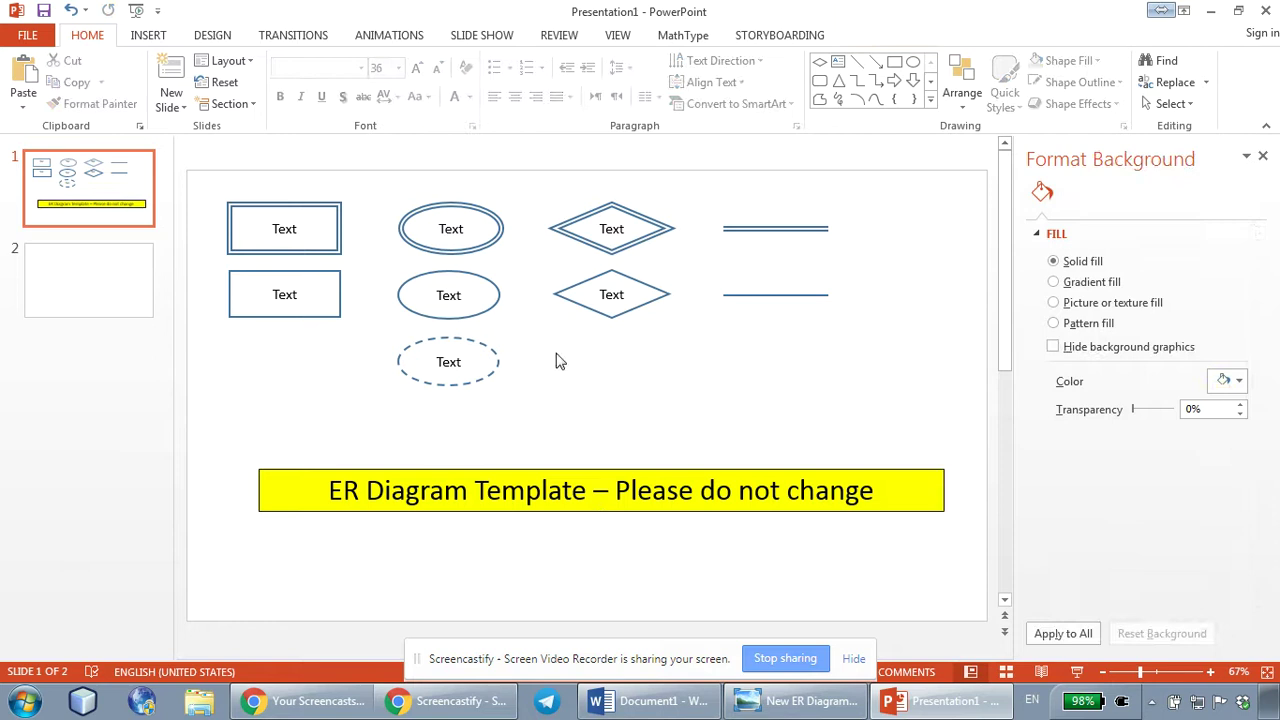
Copy the plain rectangle and ellipse from the slide 1 template and paste them onto slide 2.
{"action": "left_click", "coordinate": [100, 278]}
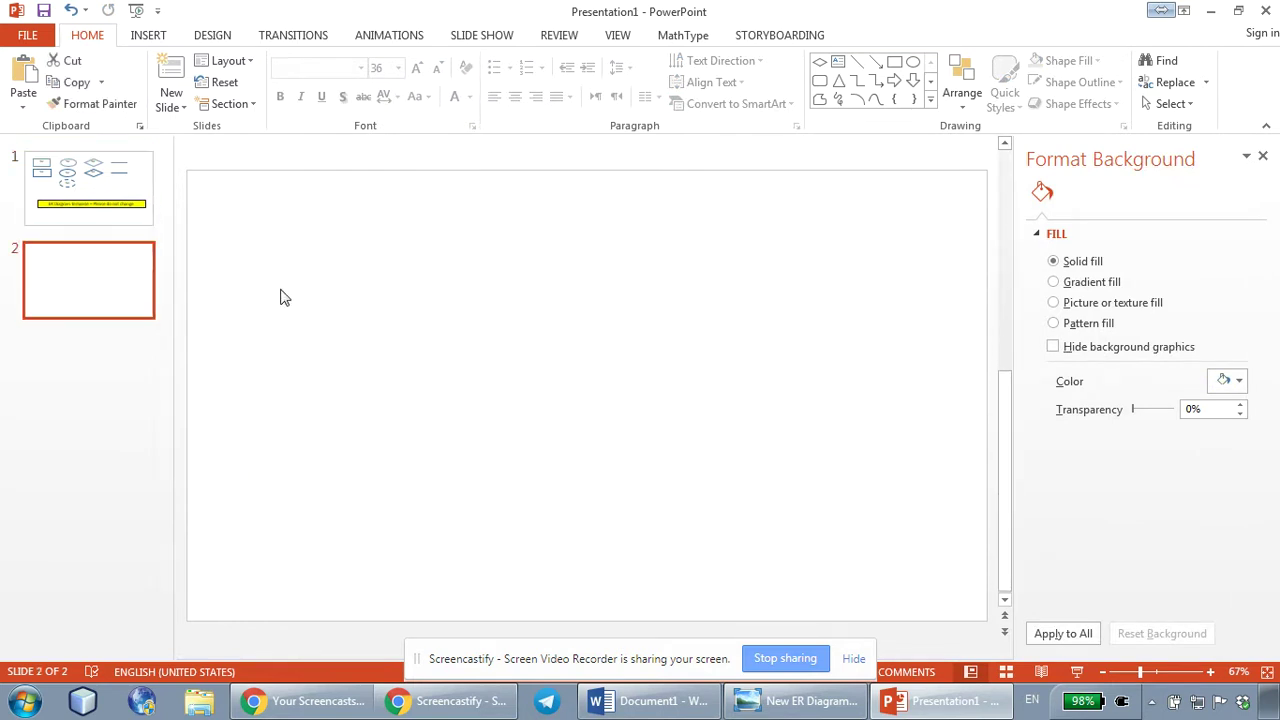
{"action": "left_click", "coordinate": [97, 188]}
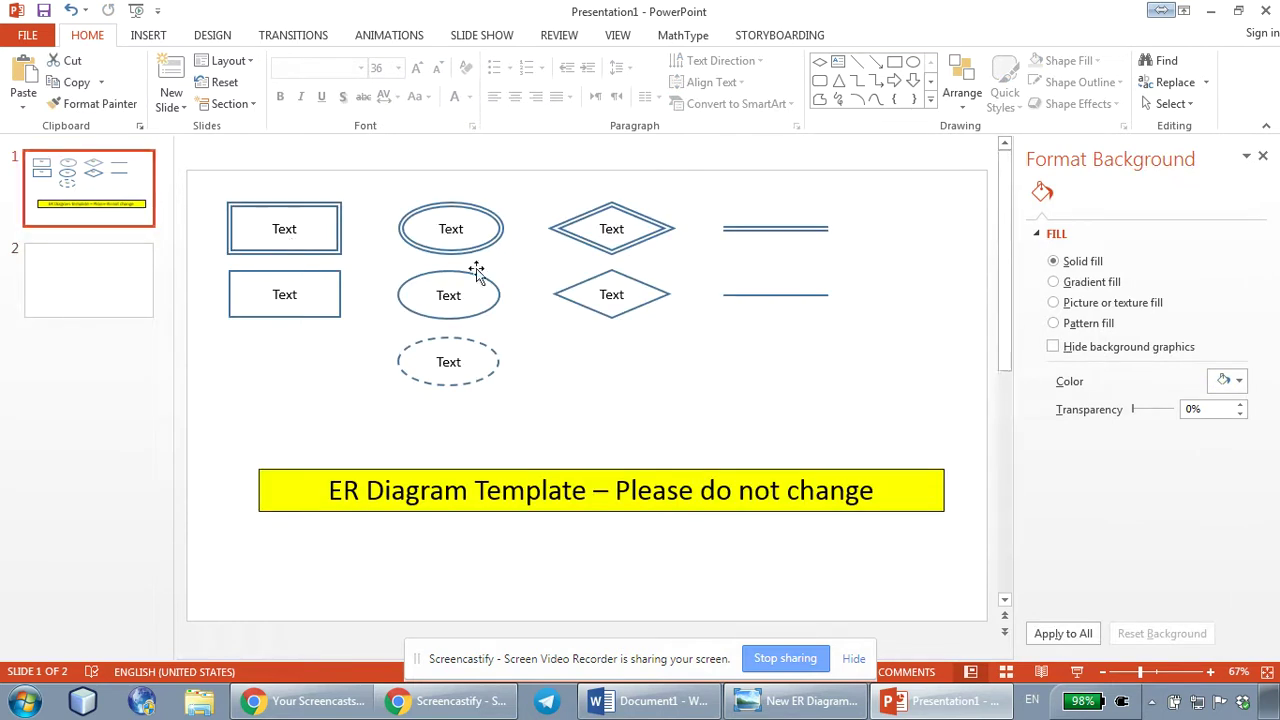
{"action": "left_click", "coordinate": [285, 251]}
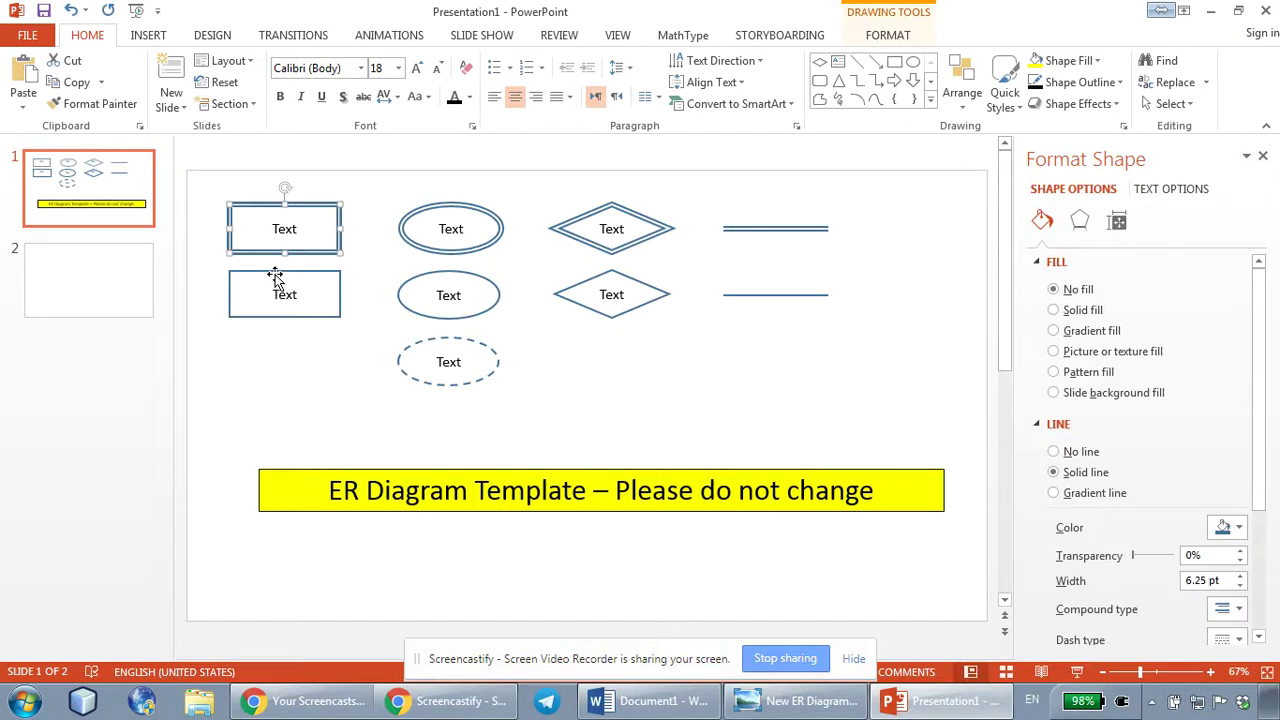
{"action": "left_click", "coordinate": [281, 276]}
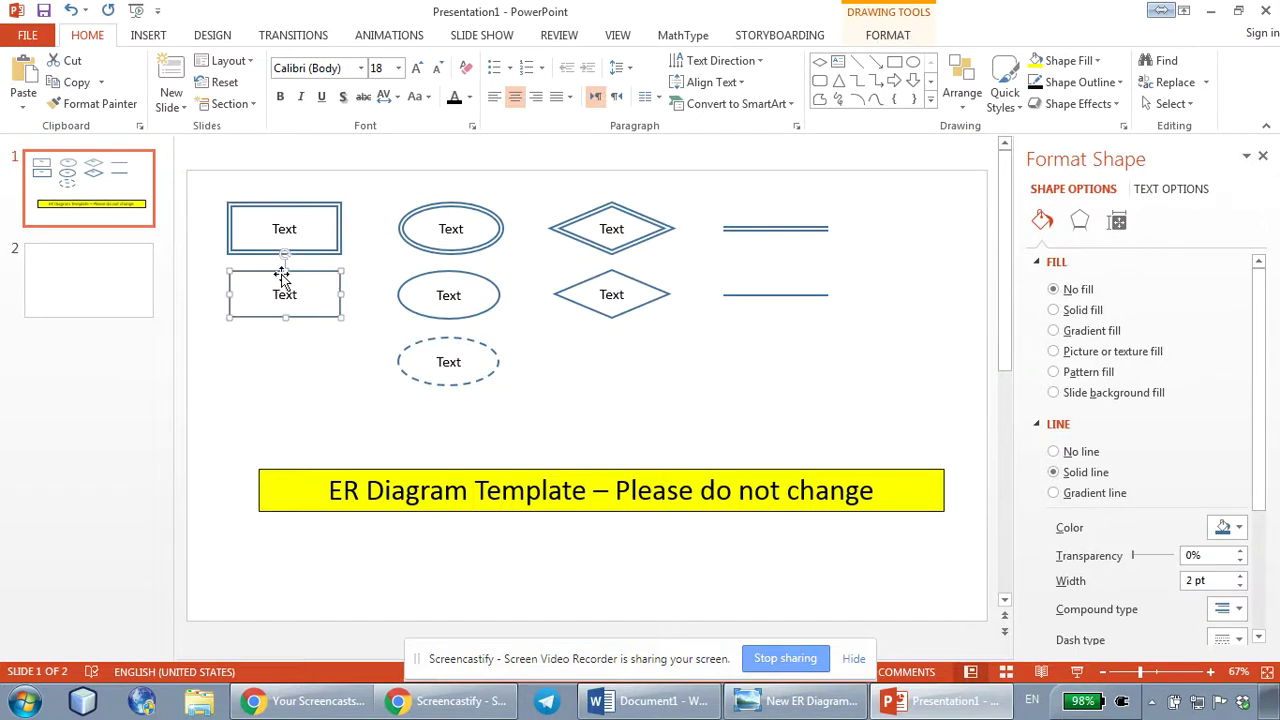
{"action": "left_click", "coordinate": [460, 280], "text": "shift"}
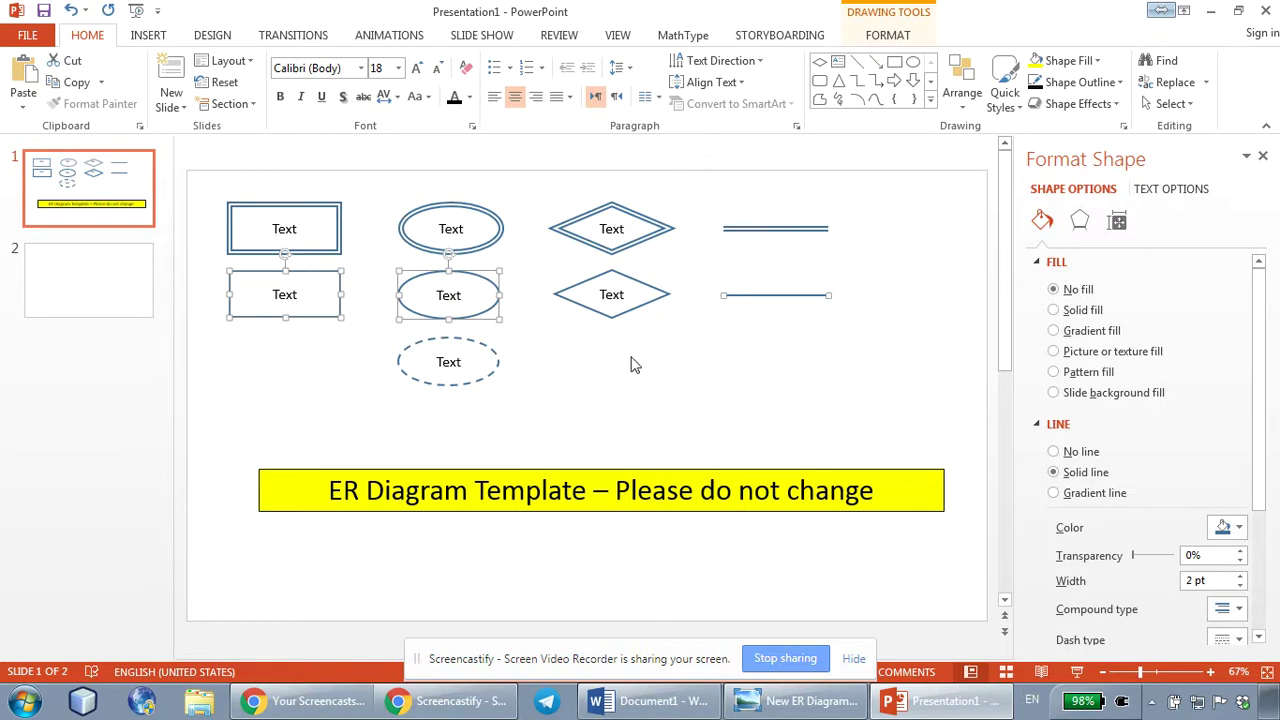
{"action": "key", "text": "ctrl+c"}
{"action": "left_click", "coordinate": [77, 277]}
{"action": "key", "text": "ctrl+v"}
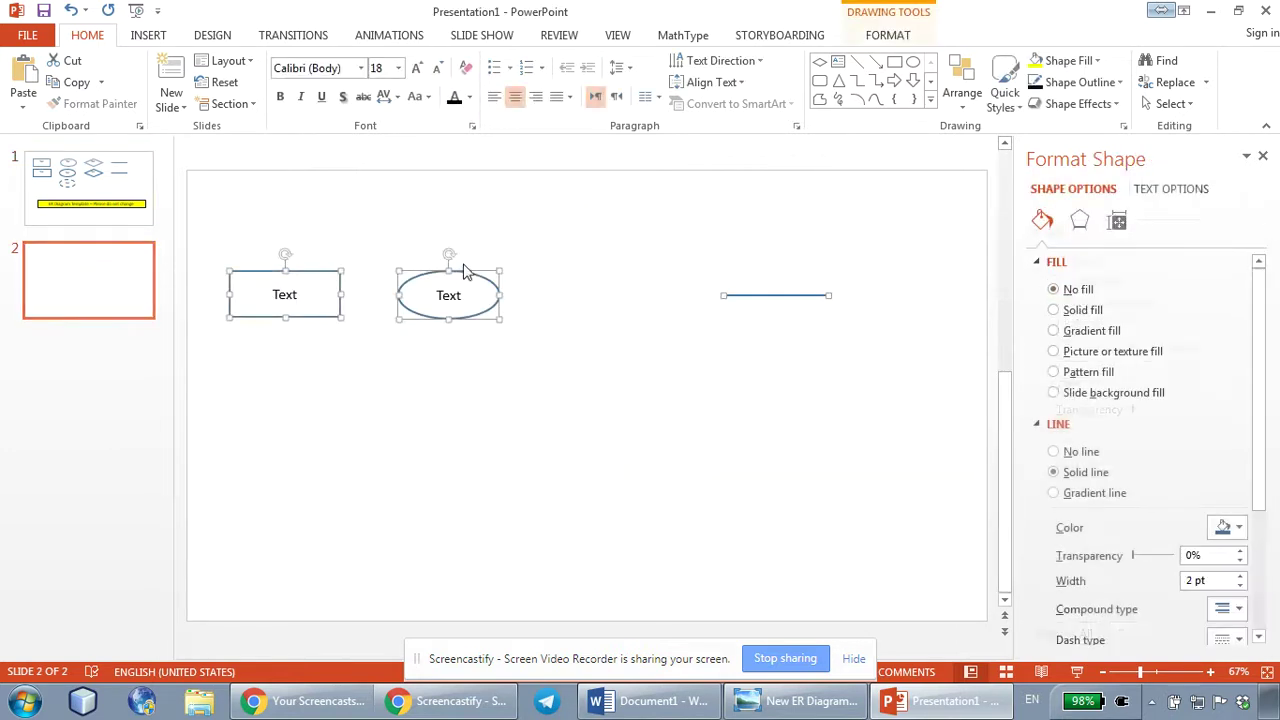
Move the pasted rectangle below the ellipse and change its text to STUDENT.
{"action": "left_click", "coordinate": [293, 290]}
{"action": "left_click_drag", "start_coordinate": [272, 294], "coordinate": [491, 457]}
{"action": "double_click", "coordinate": [491, 457]}
{"action": "type", "text": "S"}
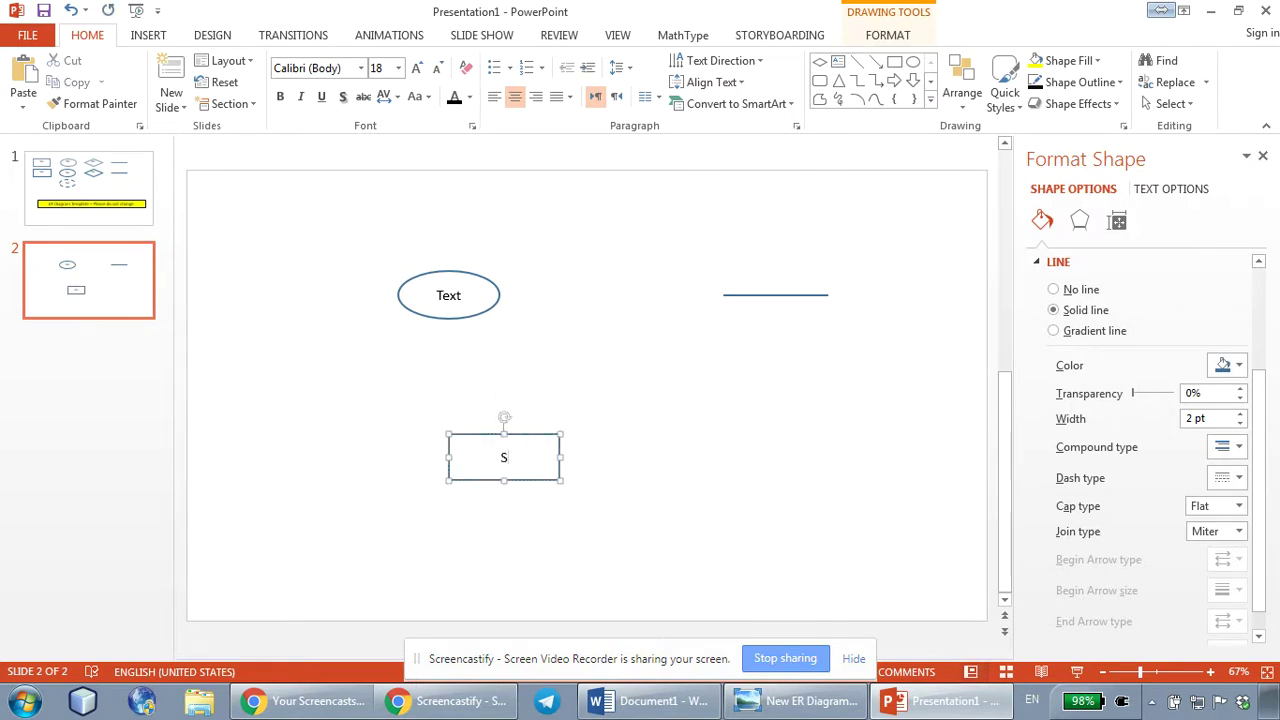
{"action": "type", "text": "TUDENT"}
{"action": "left_click", "coordinate": [523, 380]}
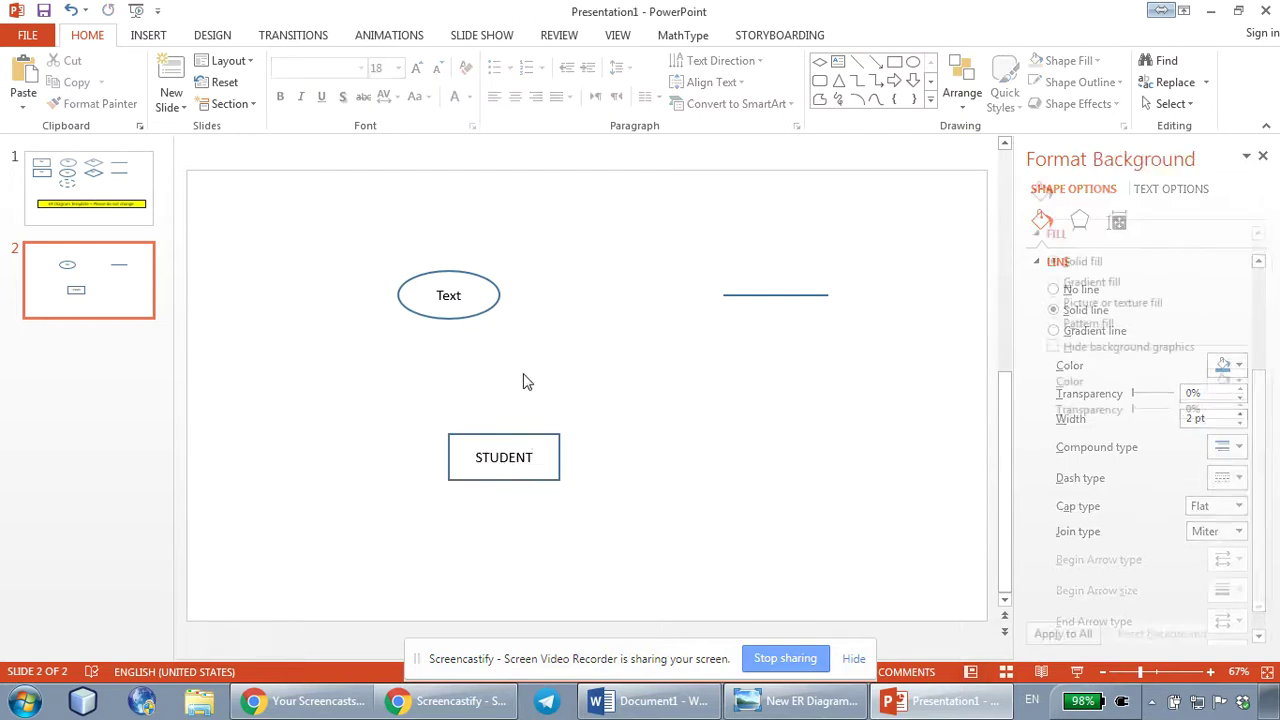
Duplicate the Text ellipse twice and line up the three ellipses in a row.
{"action": "left_click", "coordinate": [450, 268]}
{"action": "key", "text": "ctrl+c"}
{"action": "key", "text": "ctrl+v"}
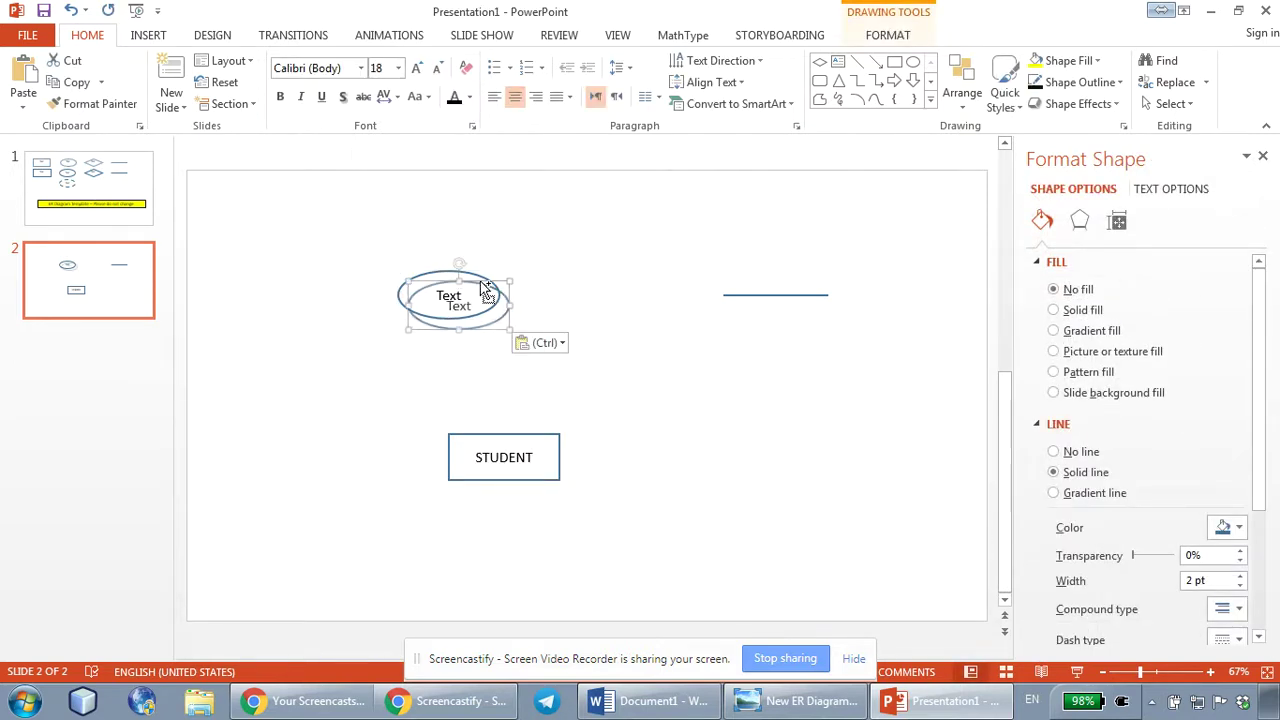
{"action": "key", "text": "ctrl+v"}
{"action": "left_click_drag", "start_coordinate": [518, 316], "coordinate": [603, 271]}
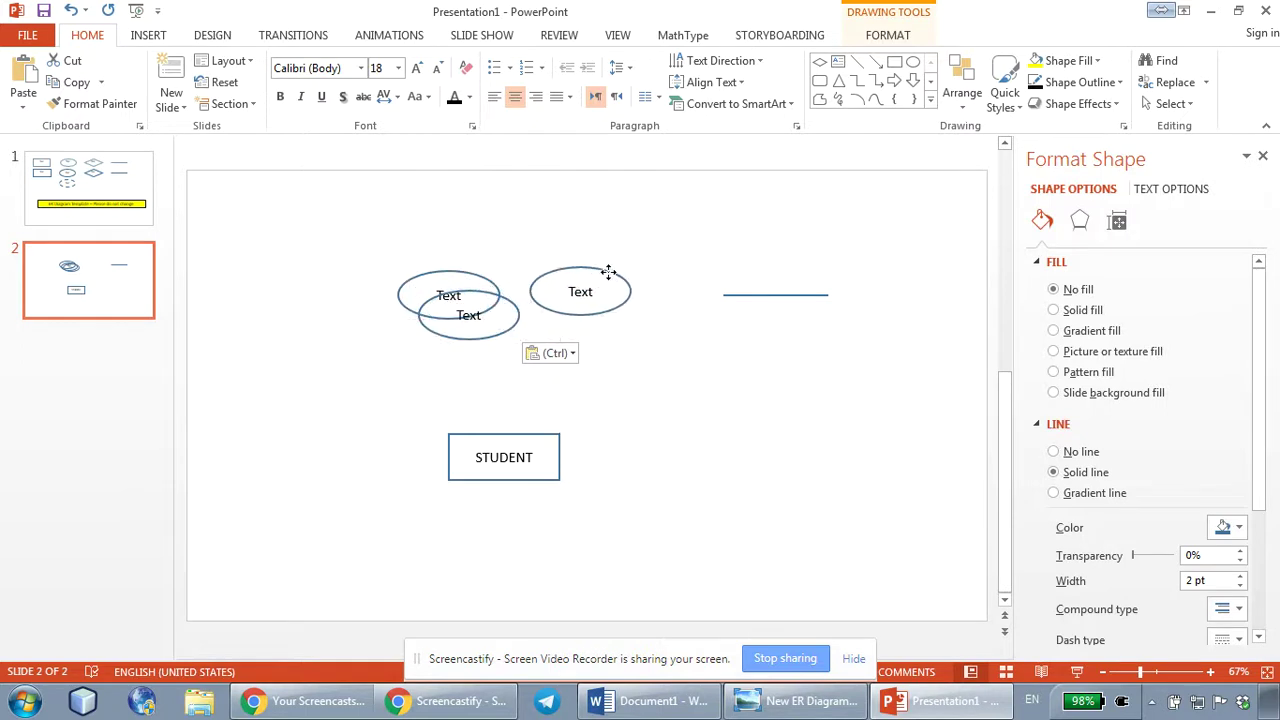
{"action": "left_click_drag", "start_coordinate": [462, 294], "coordinate": [310, 274]}
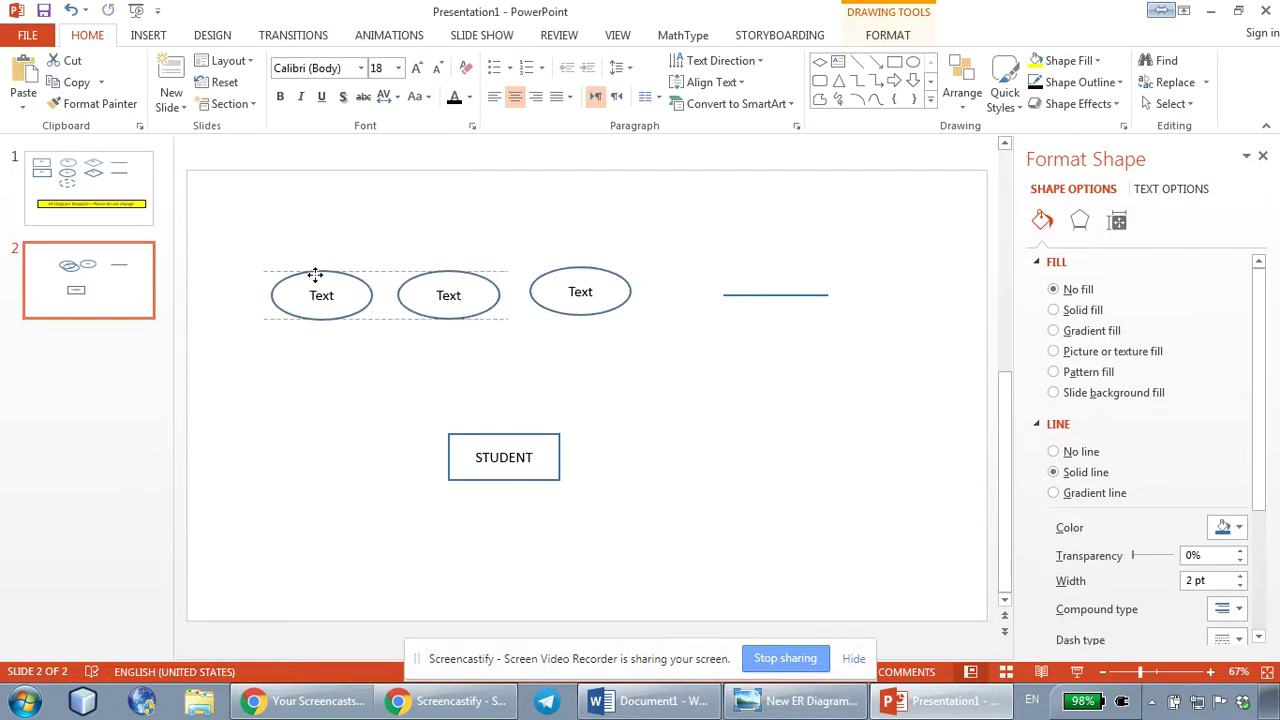
{"action": "left_click", "coordinate": [552, 272]}
{"action": "mouse_move", "coordinate": [553, 268]}
{"action": "left_mouse_down"}
{"action": "mouse_move", "coordinate": [537, 271]}
{"action": "mouse_move", "coordinate": [552, 272]}
{"action": "left_mouse_up"}
{"action": "left_click", "coordinate": [749, 306]}
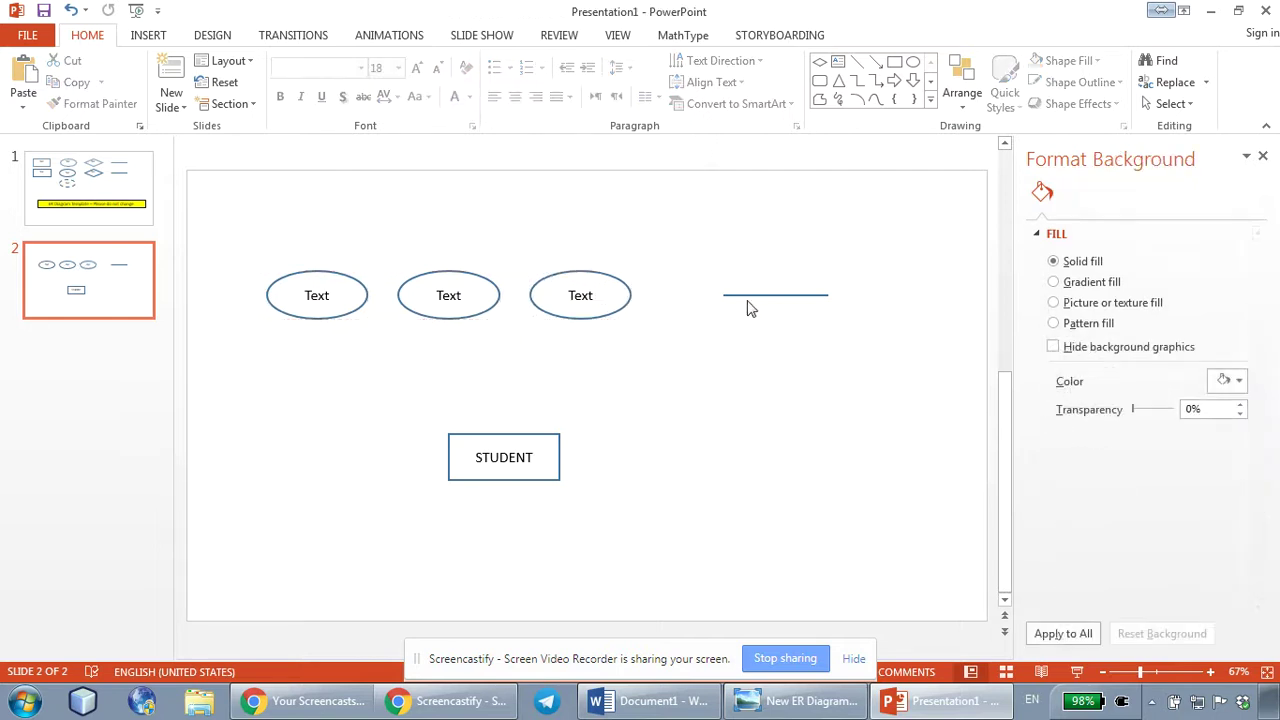
Duplicate the short line and connect the left ellipse to the top of STUDENT.
{"action": "left_click", "coordinate": [731, 293]}
{"action": "left_click_drag", "start_coordinate": [731, 293], "coordinate": [655, 400]}
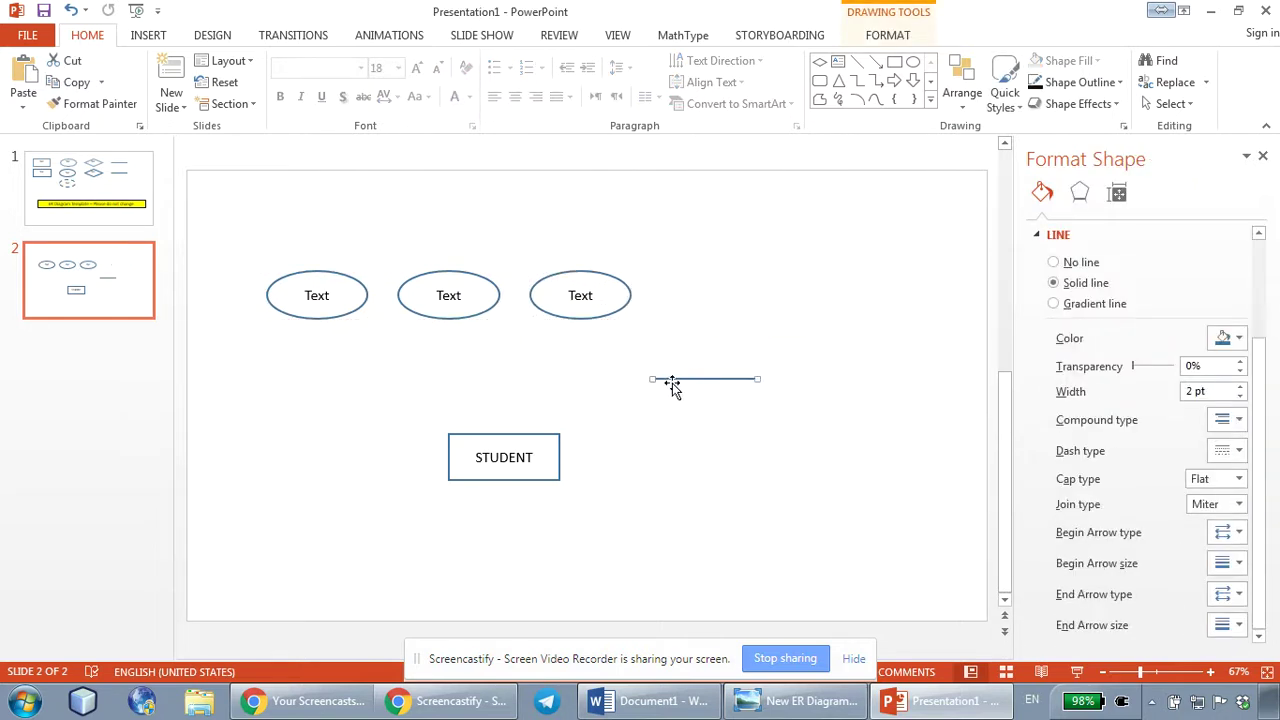
{"action": "key", "text": "ctrl+d"}
{"action": "key", "text": "ctrl+d"}
{"action": "key", "text": "ctrl+d"}
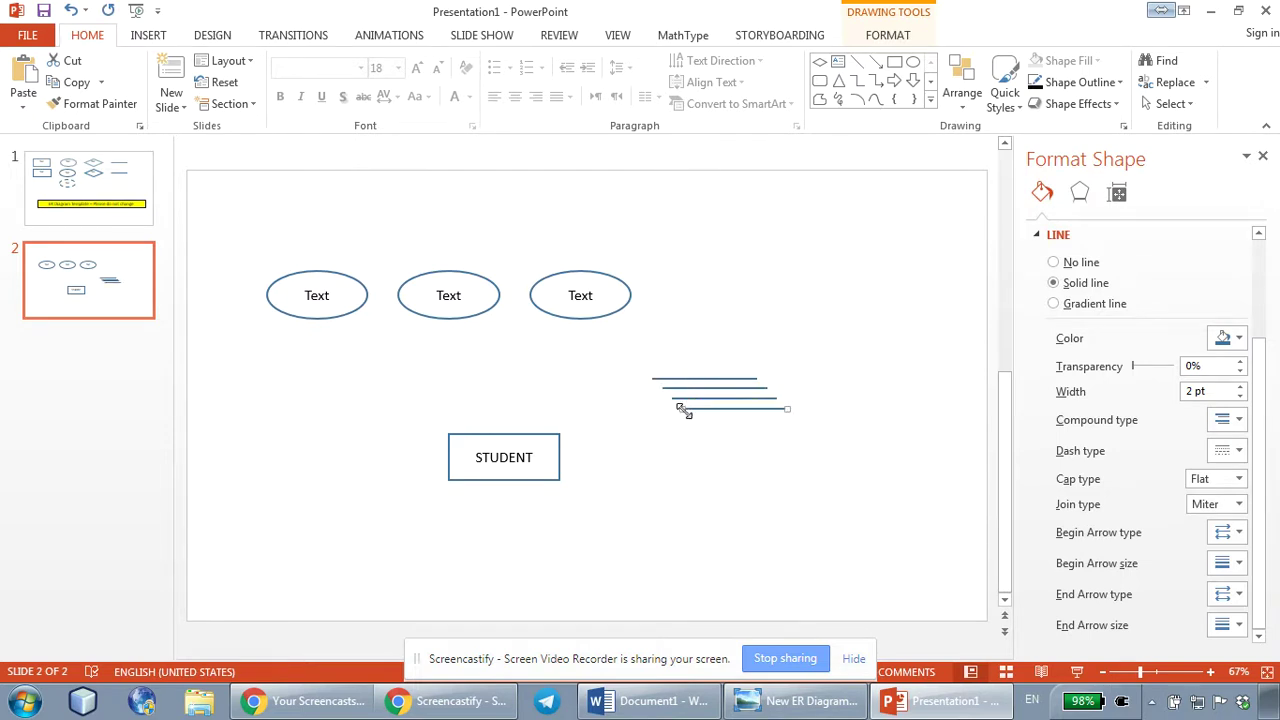
{"action": "left_click_drag", "start_coordinate": [684, 411], "coordinate": [504, 434]}
{"action": "left_click_drag", "start_coordinate": [786, 410], "coordinate": [321, 320]}
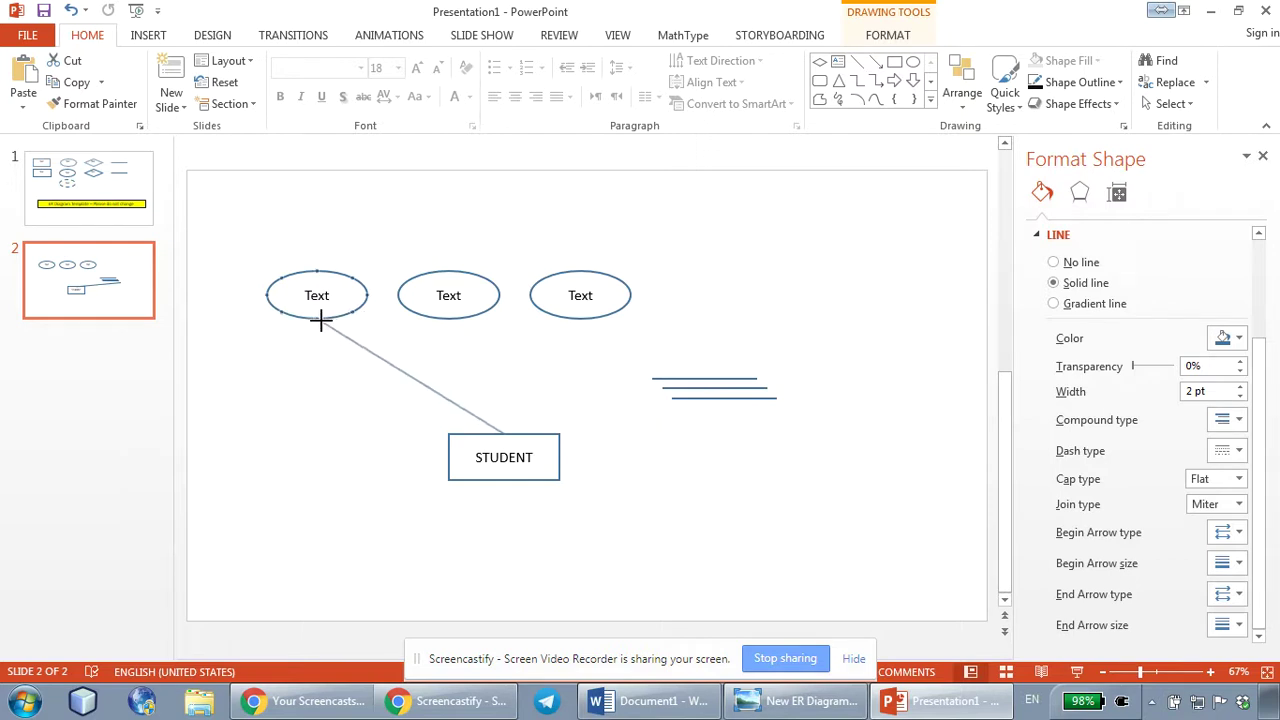
{"action": "left_click_drag", "start_coordinate": [321, 320], "coordinate": [317, 319]}
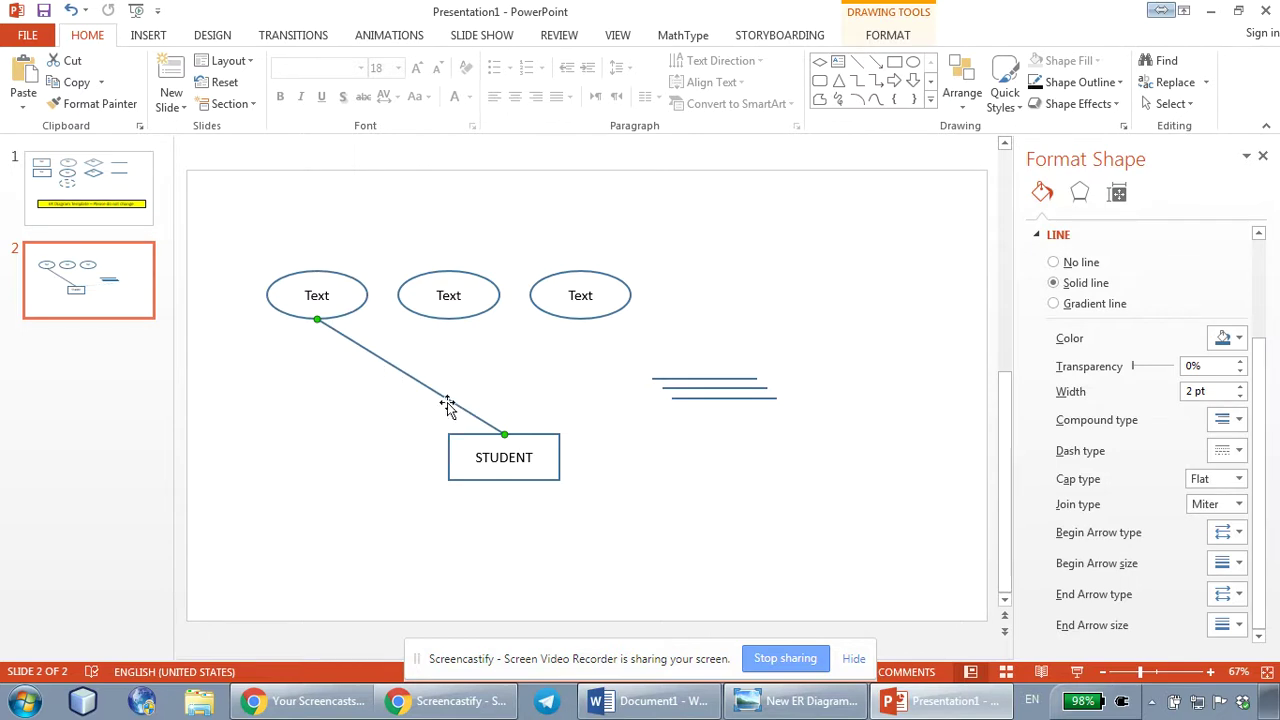
{"action": "left_click_drag", "start_coordinate": [457, 443], "coordinate": [446, 381]}
{"action": "left_click", "coordinate": [429, 390]}
{"action": "left_click", "coordinate": [476, 425]}
{"action": "left_click", "coordinate": [420, 389]}
Connect the middle and right ellipses to STUDENT's top with lines.
{"action": "left_click", "coordinate": [686, 379]}
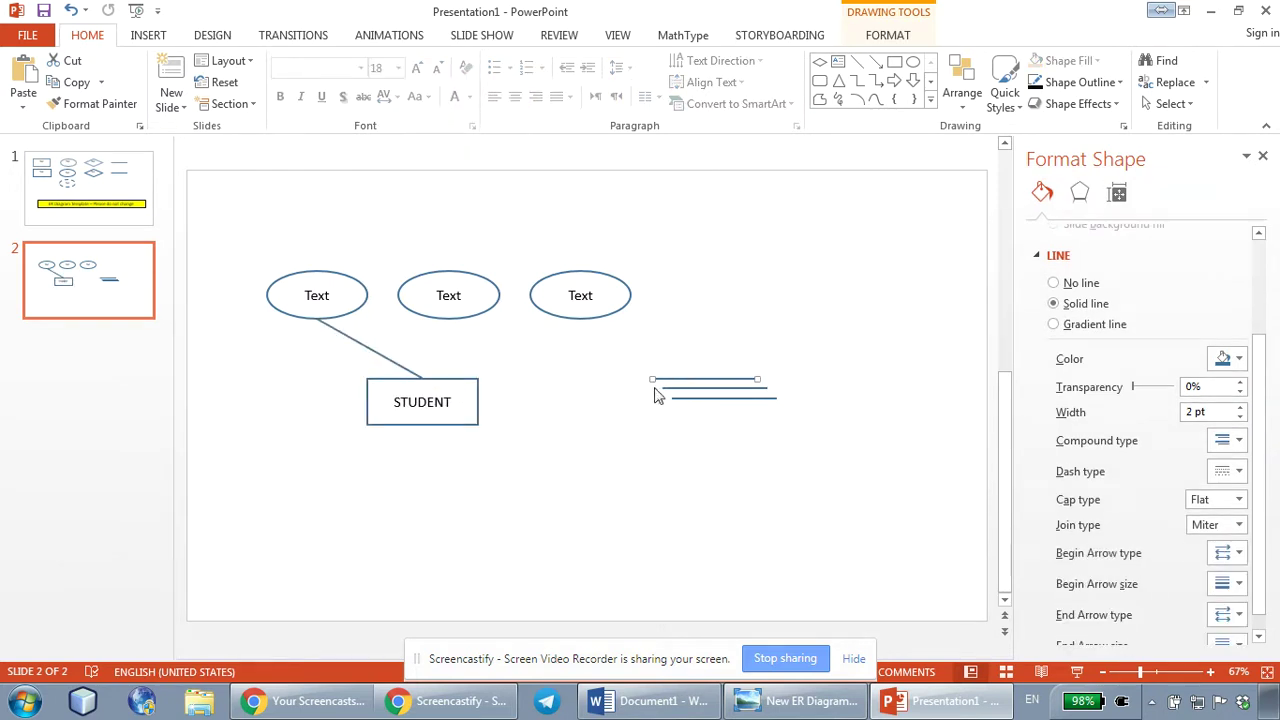
{"action": "left_click_drag", "start_coordinate": [648, 380], "coordinate": [449, 319]}
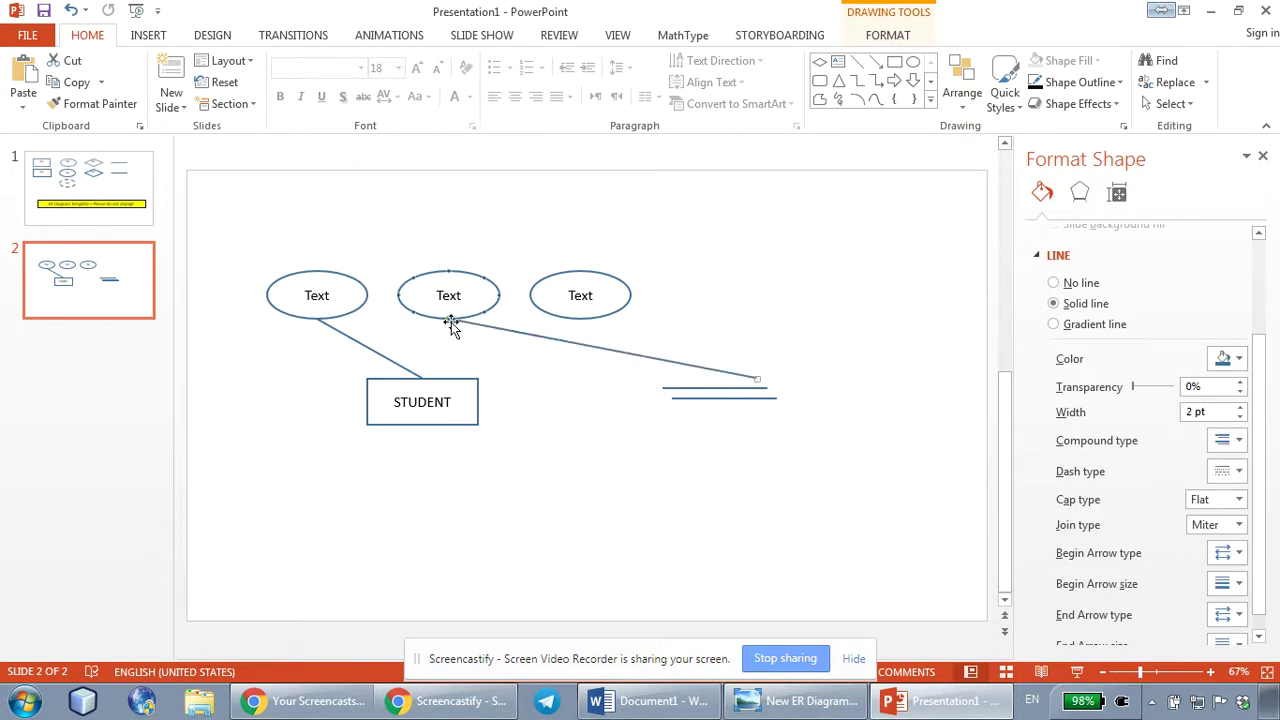
{"action": "left_click_drag", "start_coordinate": [757, 380], "coordinate": [422, 375]}
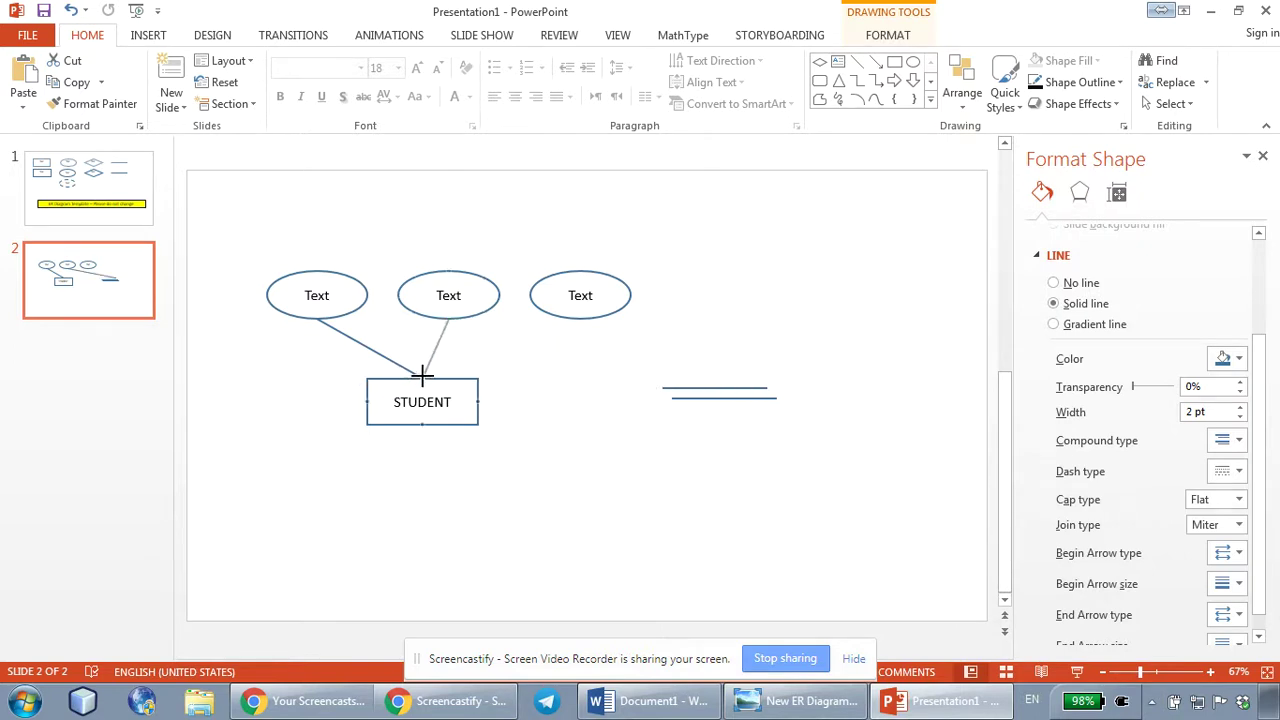
{"action": "left_click_drag", "start_coordinate": [759, 388], "coordinate": [581, 319]}
{"action": "left_click_drag", "start_coordinate": [659, 388], "coordinate": [423, 379]}
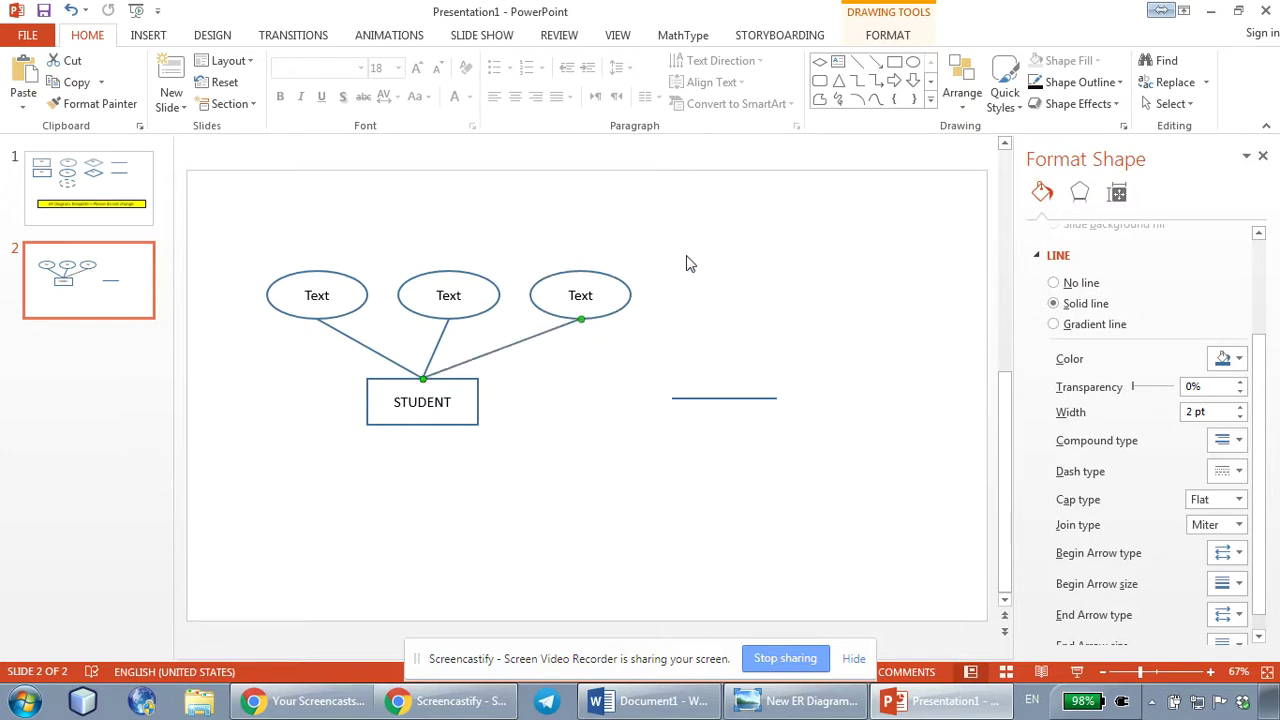
Move the leftover line aside, shift the diagram down and duplicate the three ellipses above them.
{"action": "left_click_drag", "start_coordinate": [720, 400], "coordinate": [934, 372]}
{"action": "left_click", "coordinate": [649, 363]}
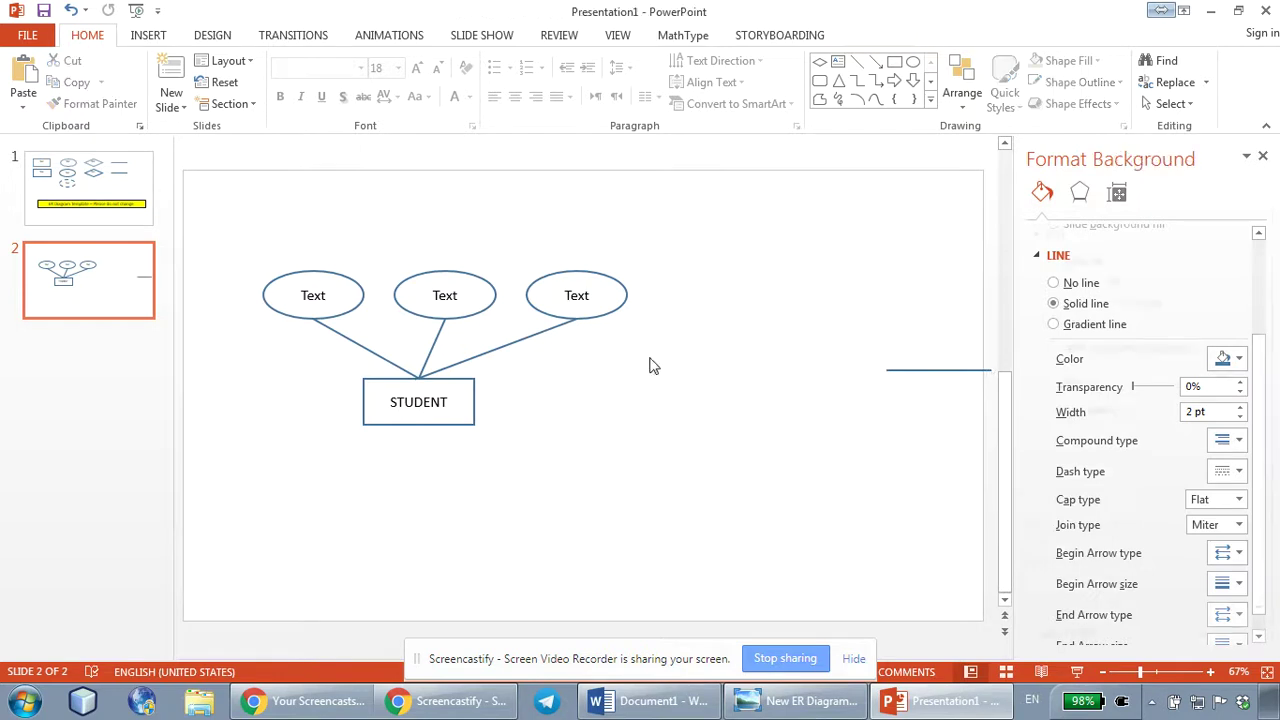
{"action": "left_click_drag", "start_coordinate": [663, 244], "coordinate": [243, 514]}
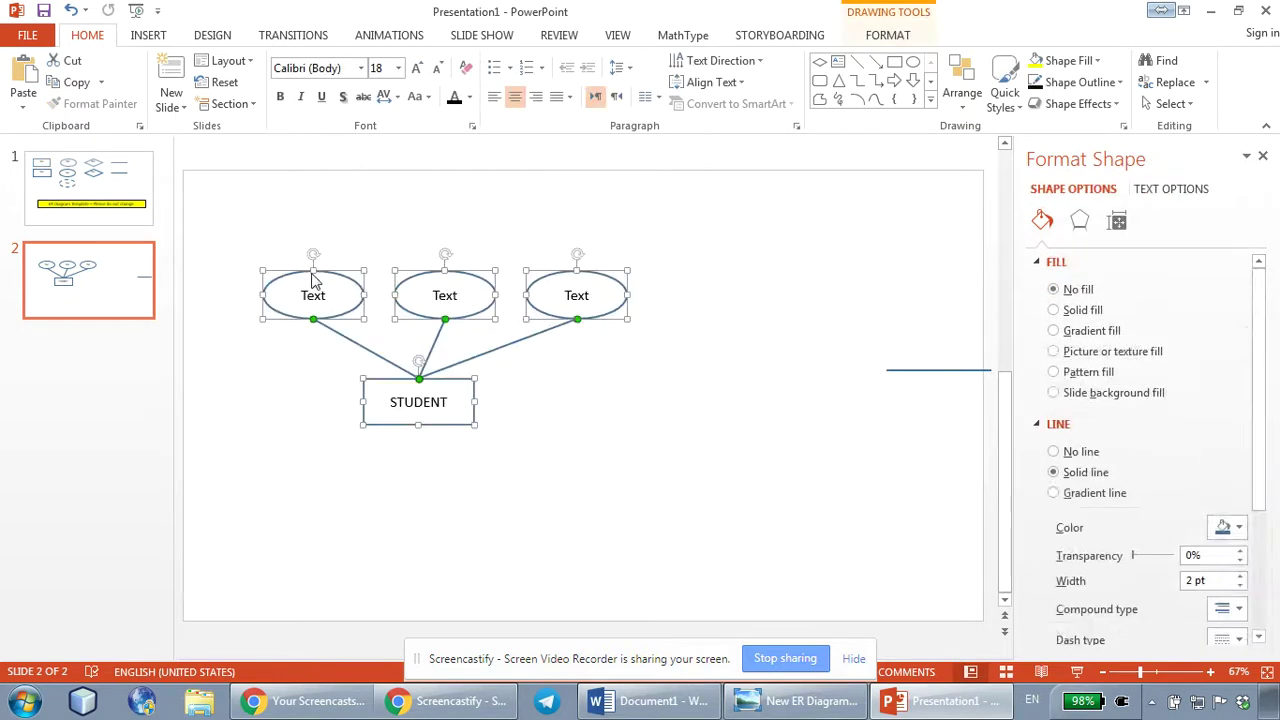
{"action": "left_click_drag", "start_coordinate": [300, 270], "coordinate": [328, 388]}
{"action": "left_click_drag", "start_coordinate": [717, 371], "coordinate": [226, 468]}
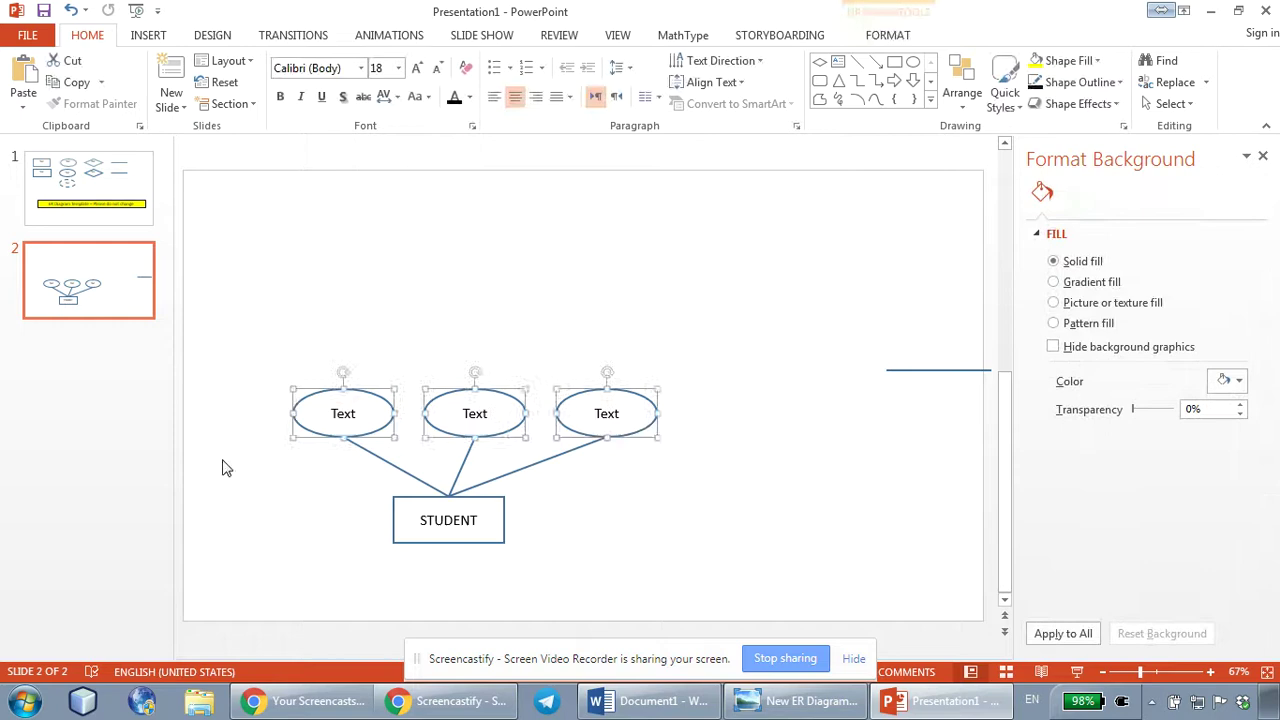
{"action": "left_click", "coordinate": [314, 325]}
{"action": "left_click_drag", "start_coordinate": [480, 398], "coordinate": [499, 263]}
{"action": "left_click", "coordinate": [731, 371]}
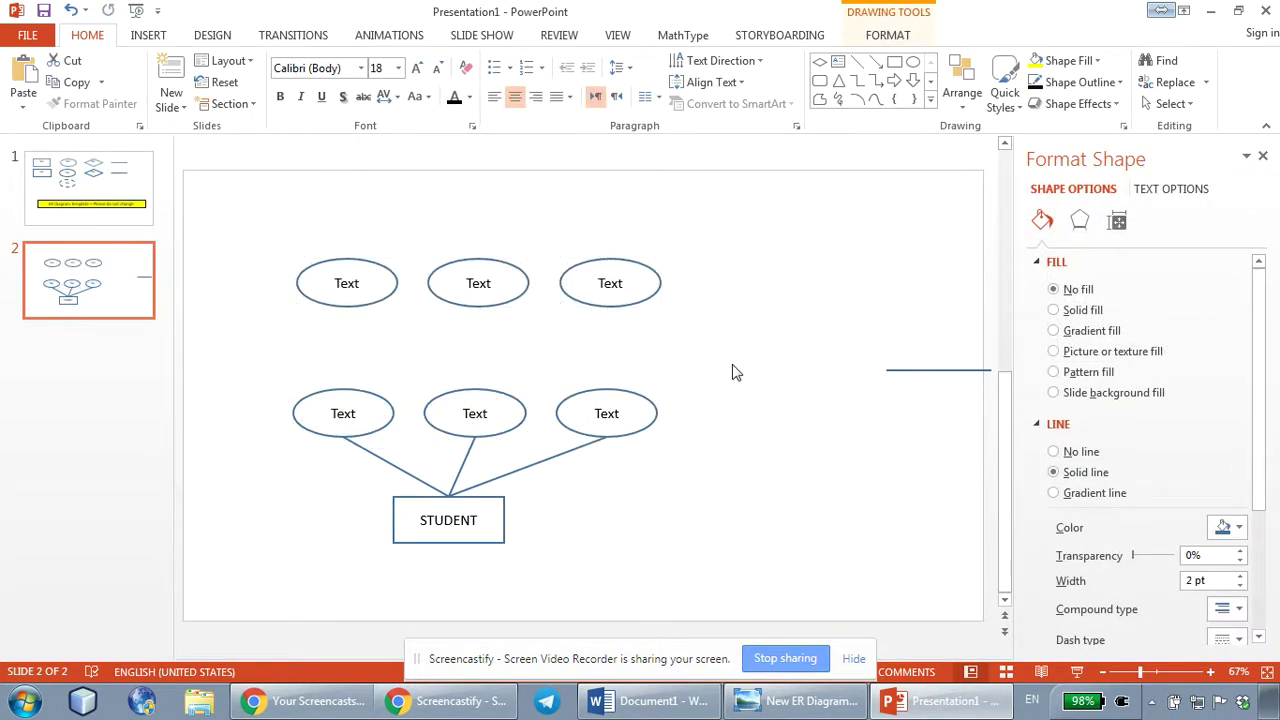
Duplicate the connectors and link the three upper ellipses to the middle lower ellipse.
{"action": "left_click", "coordinate": [400, 470]}
{"action": "left_click", "coordinate": [459, 474]}
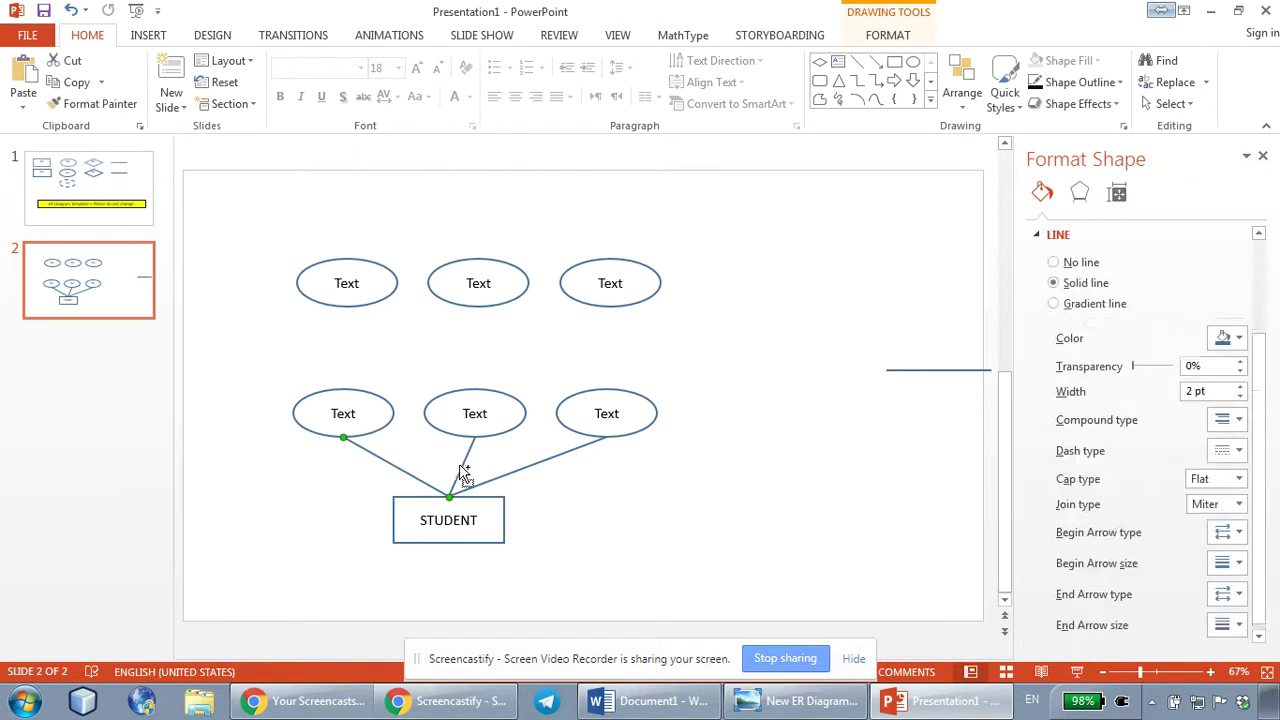
{"action": "left_click_drag", "start_coordinate": [508, 477], "coordinate": [474, 318]}
{"action": "left_click", "coordinate": [603, 325]}
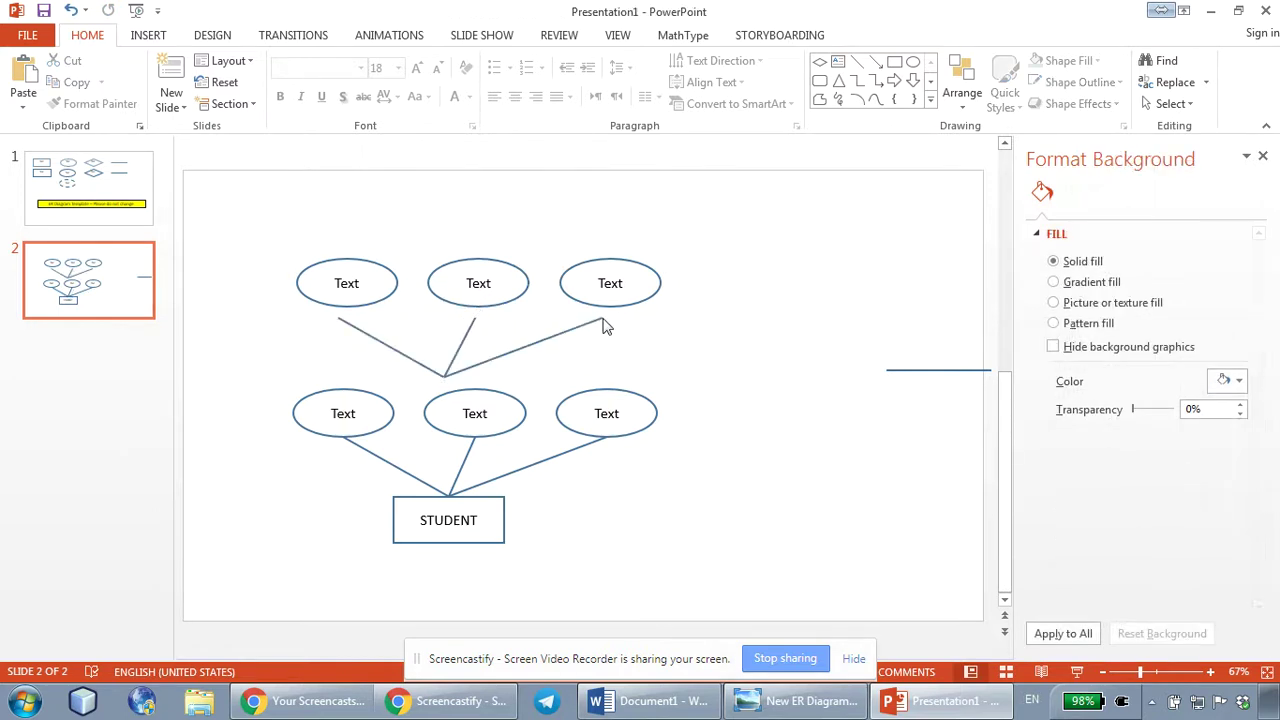
{"action": "left_click", "coordinate": [536, 350]}
{"action": "left_click_drag", "start_coordinate": [446, 375], "coordinate": [475, 390]}
{"action": "left_click_drag", "start_coordinate": [446, 376], "coordinate": [475, 388]}
{"action": "left_click", "coordinate": [448, 378]}
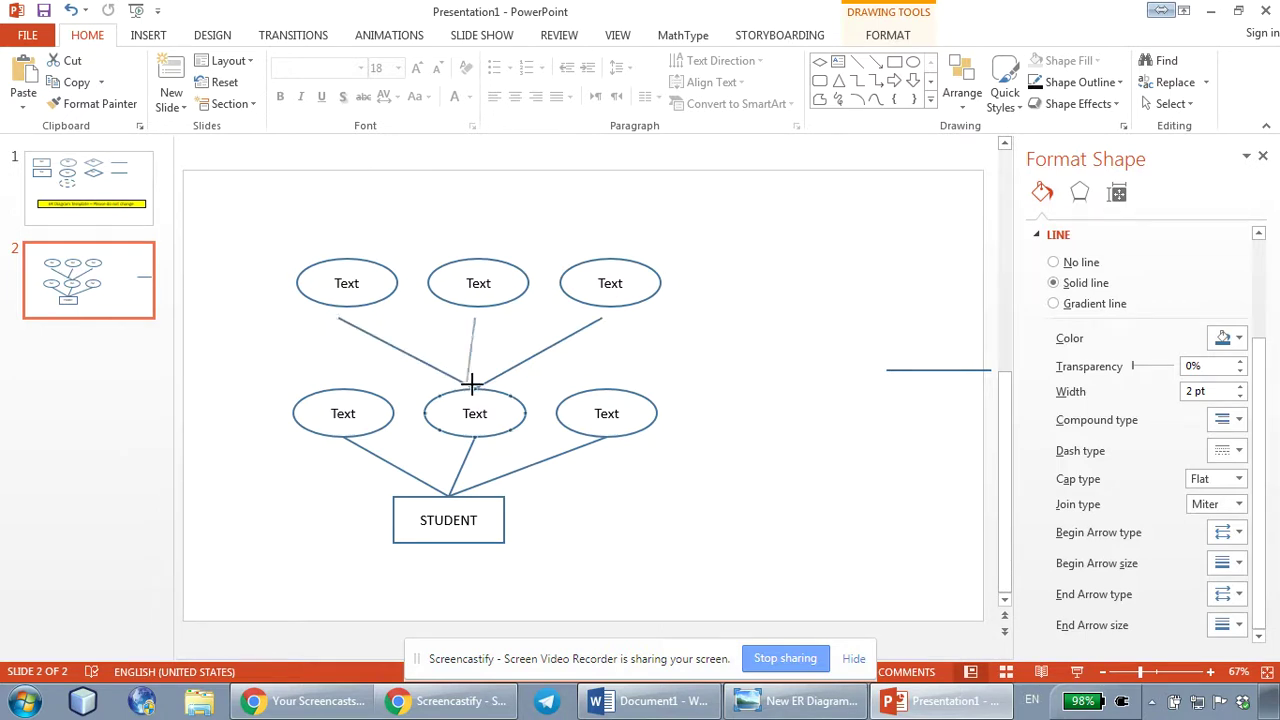
{"action": "left_click_drag", "start_coordinate": [475, 320], "coordinate": [479, 307]}
{"action": "left_click_drag", "start_coordinate": [342, 320], "coordinate": [347, 308]}
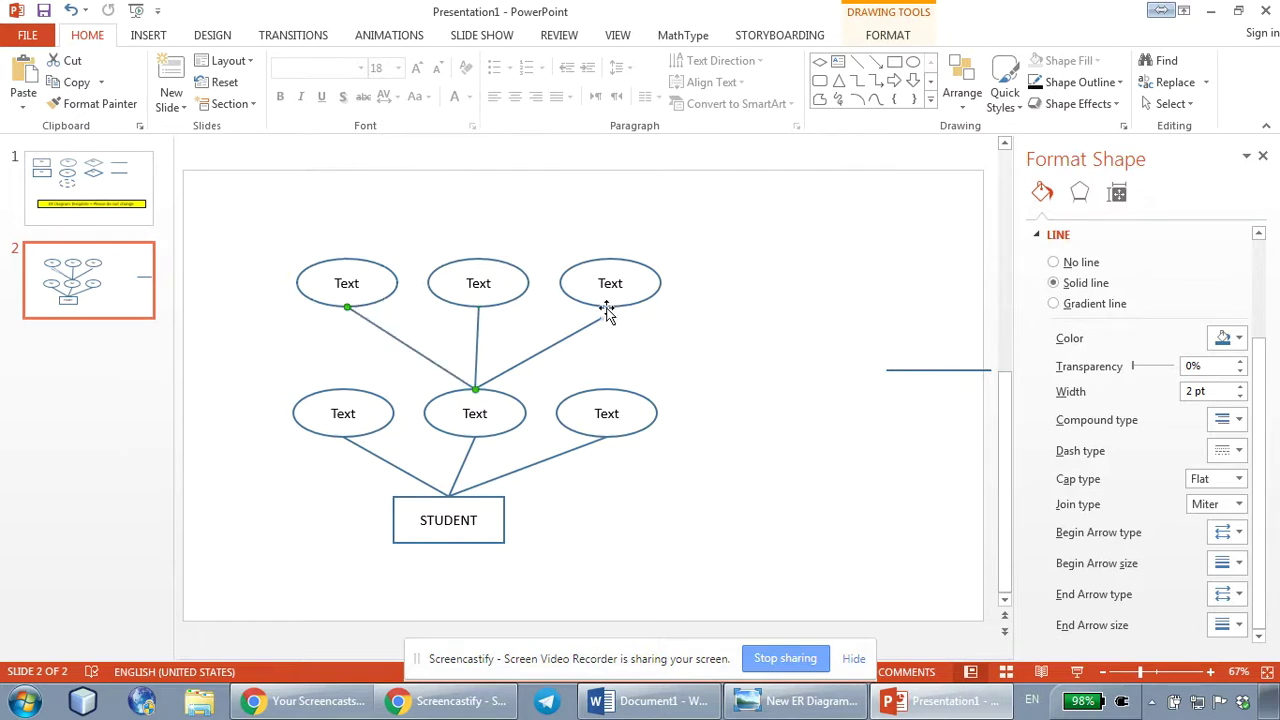
{"action": "left_click_drag", "start_coordinate": [607, 323], "coordinate": [608, 305]}
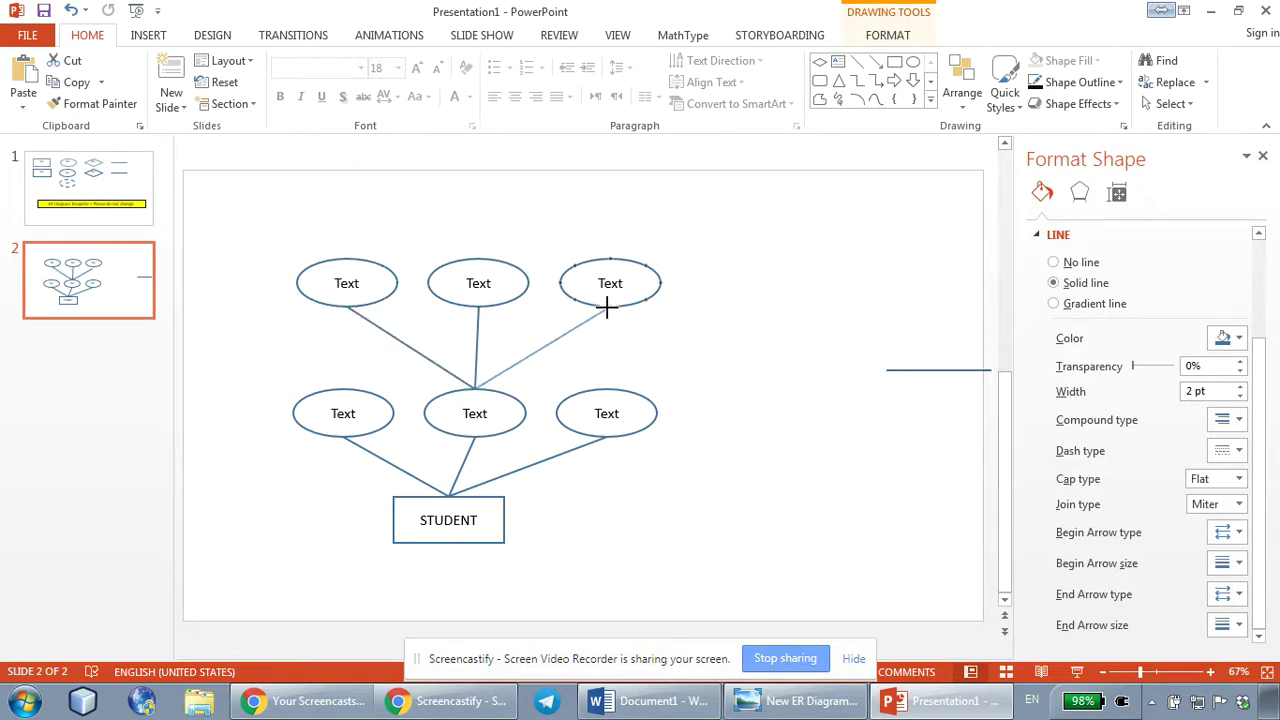
Move the whole STUDENT diagram up and to the left.
{"action": "left_click", "coordinate": [651, 351]}
{"action": "left_click_drag", "start_coordinate": [716, 234], "coordinate": [242, 588]}
{"action": "left_click_drag", "start_coordinate": [447, 397], "coordinate": [389, 331]}
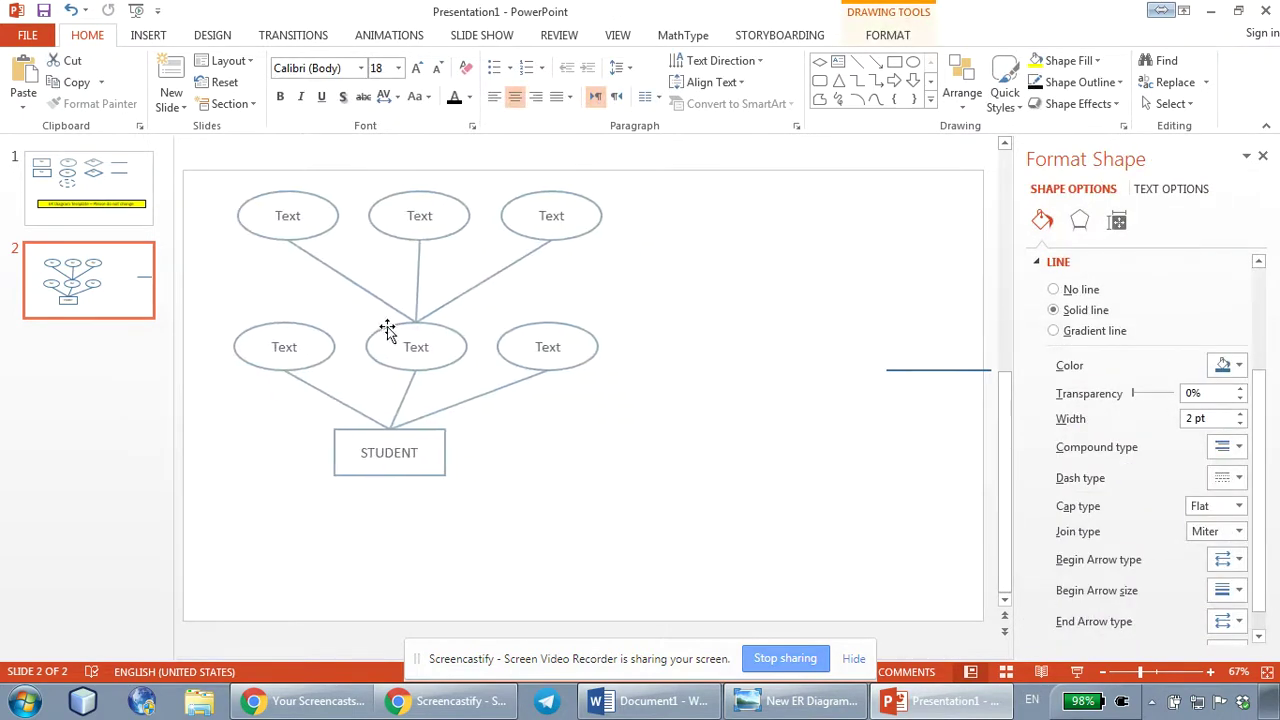
{"action": "left_click", "coordinate": [449, 449]}
Copy the plain relationship diamond from the template onto slide 2.
{"action": "left_click", "coordinate": [95, 188]}
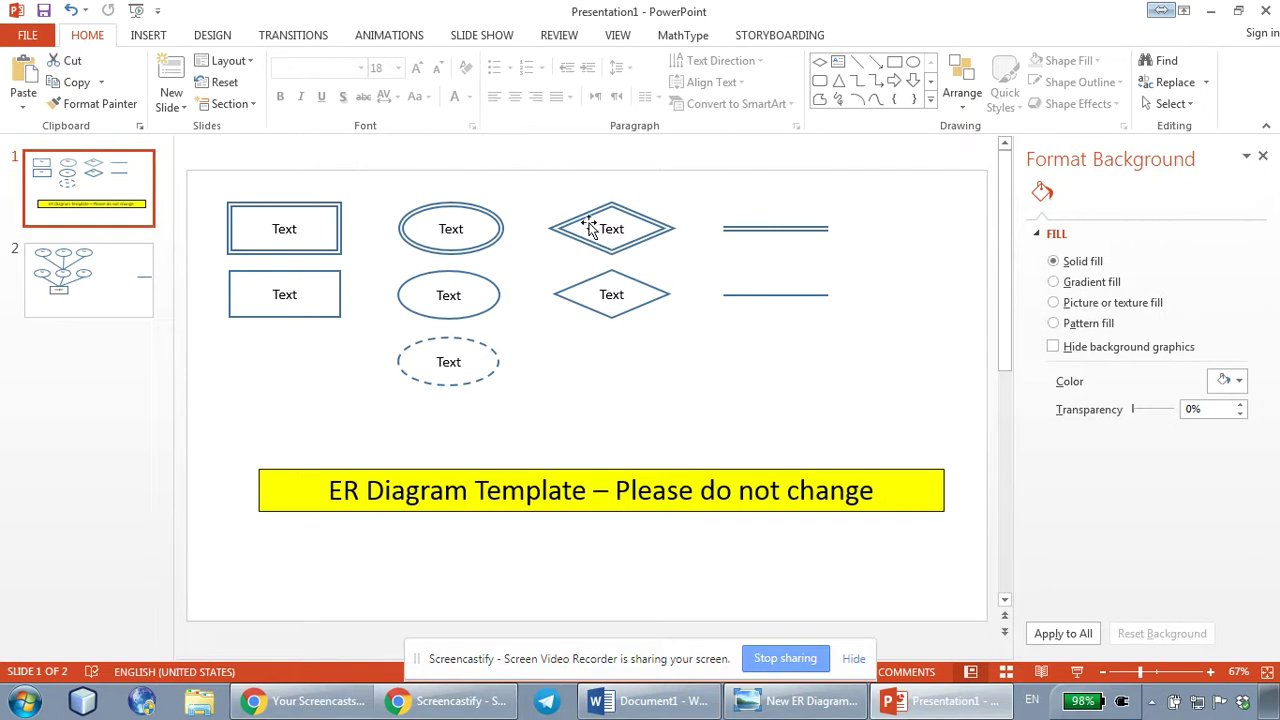
{"action": "left_click", "coordinate": [609, 290]}
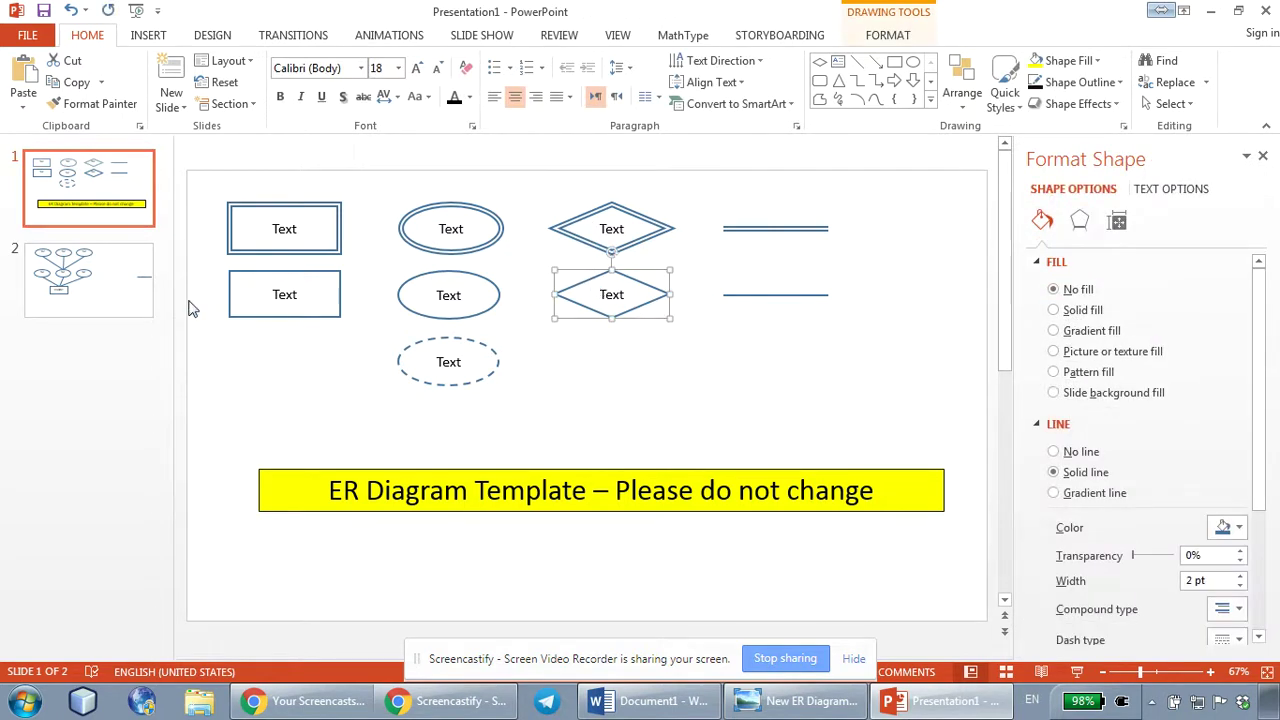
{"action": "left_click", "coordinate": [128, 296]}
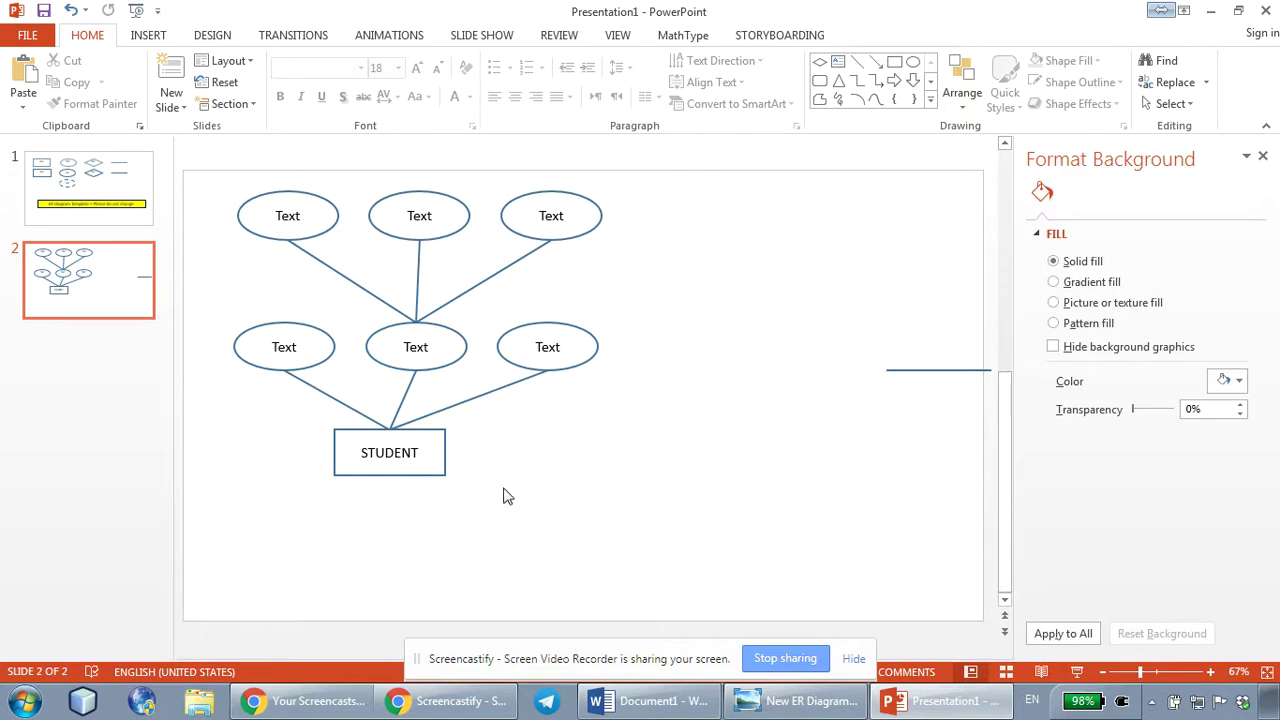
{"action": "key", "text": "ctrl+v"}
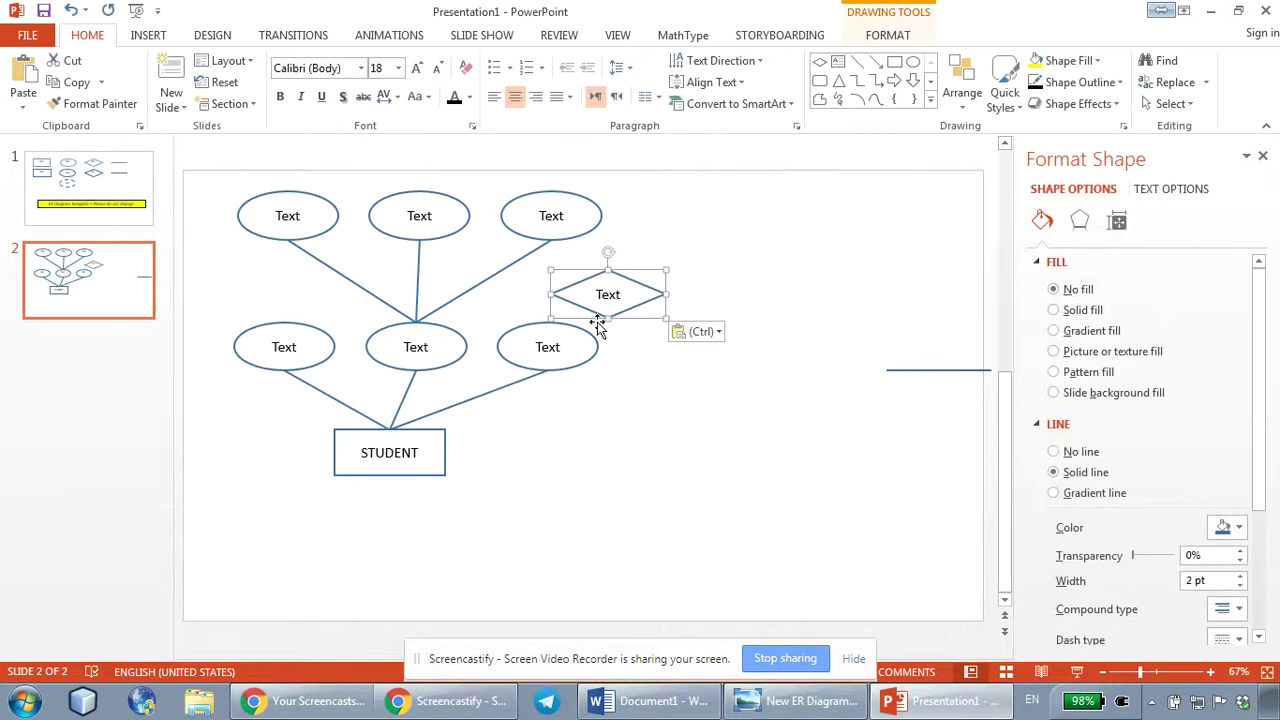
Label the diamond TAKES and place it below-right of STUDENT.
{"action": "left_click_drag", "start_coordinate": [583, 287], "coordinate": [590, 469]}
{"action": "double_click", "coordinate": [610, 476]}
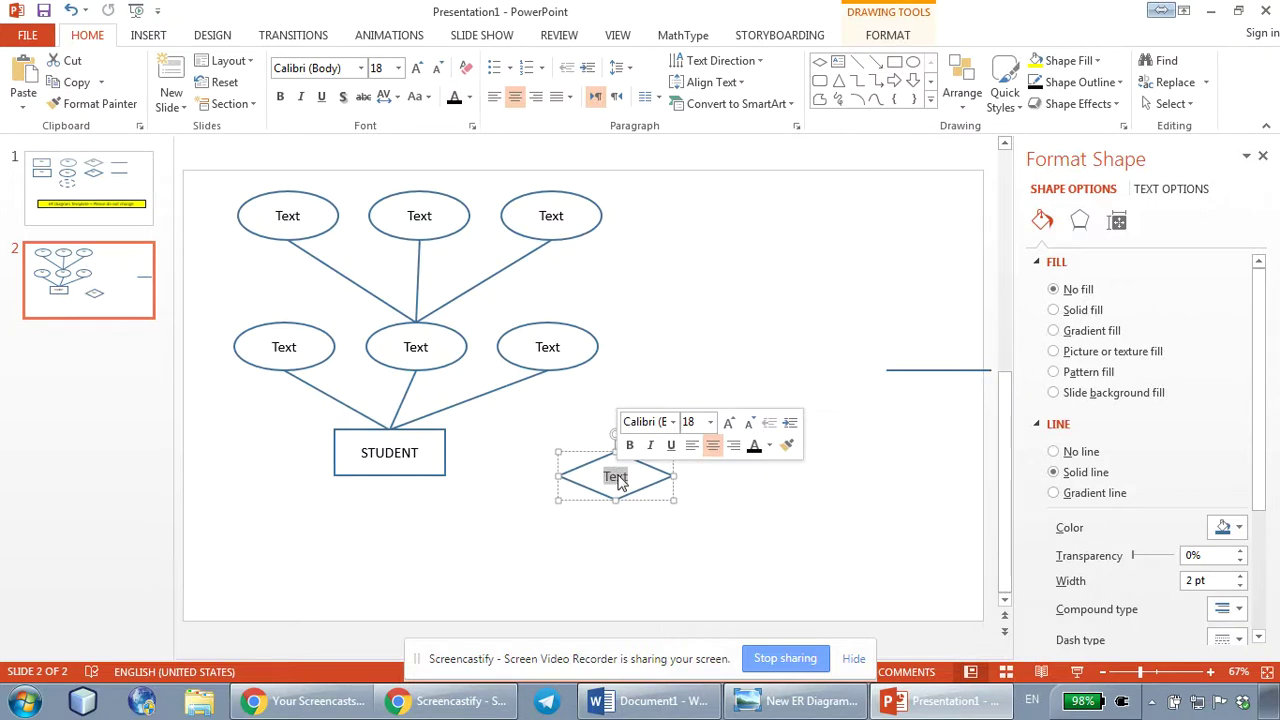
{"action": "type", "text": "TAKES"}
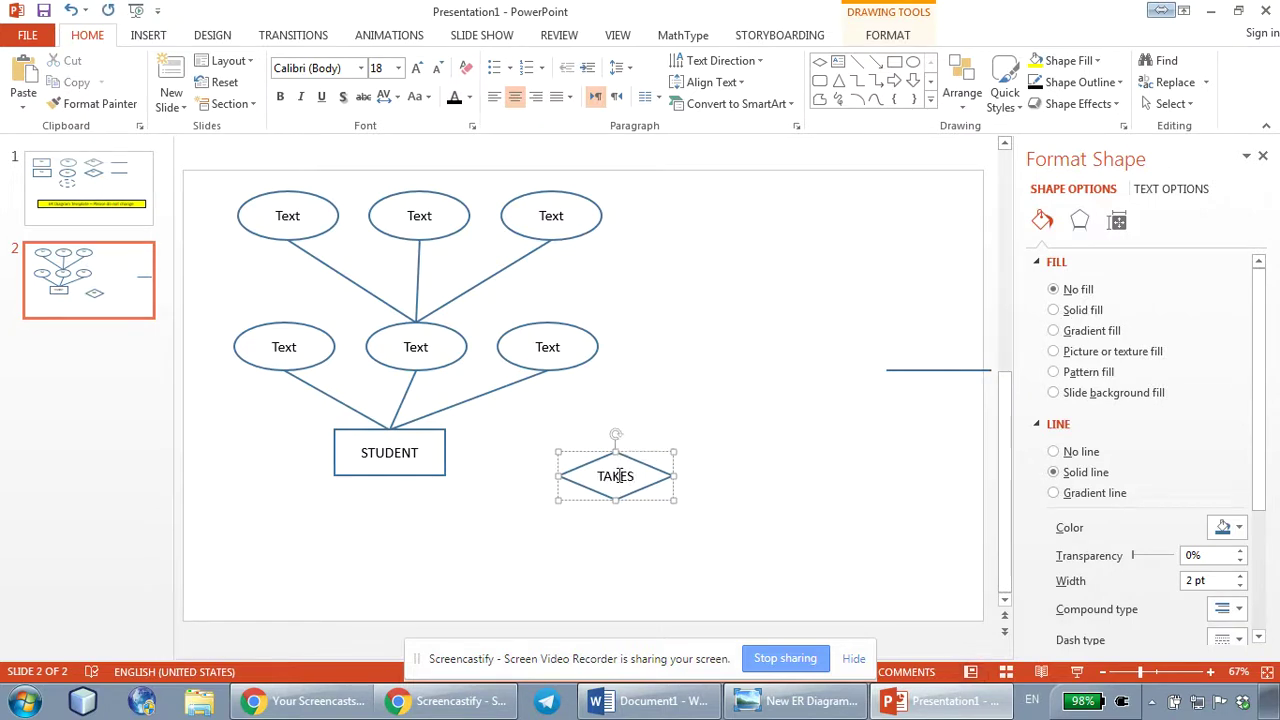
{"action": "left_click_drag", "start_coordinate": [617, 476], "coordinate": [779, 476]}
{"action": "left_click", "coordinate": [855, 465]}
{"action": "left_click", "coordinate": [803, 462]}
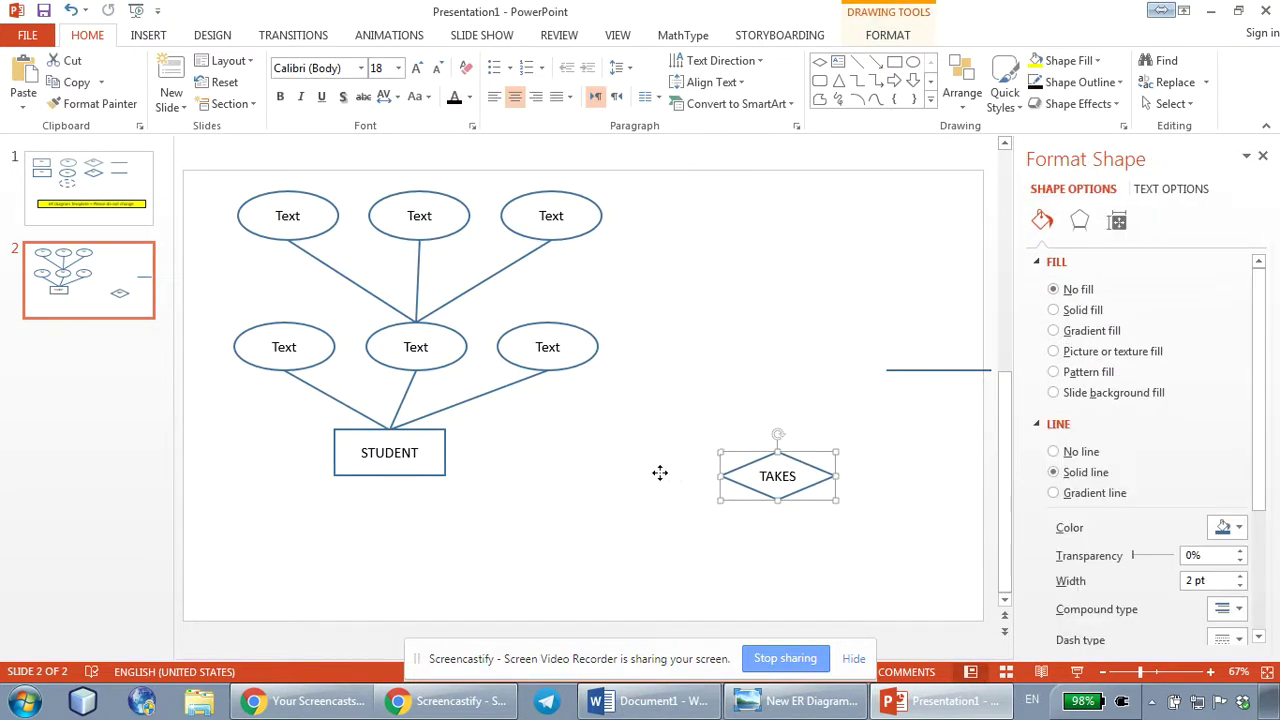
{"action": "left_click_drag", "start_coordinate": [660, 473], "coordinate": [634, 479]}
{"action": "left_click", "coordinate": [549, 449]}
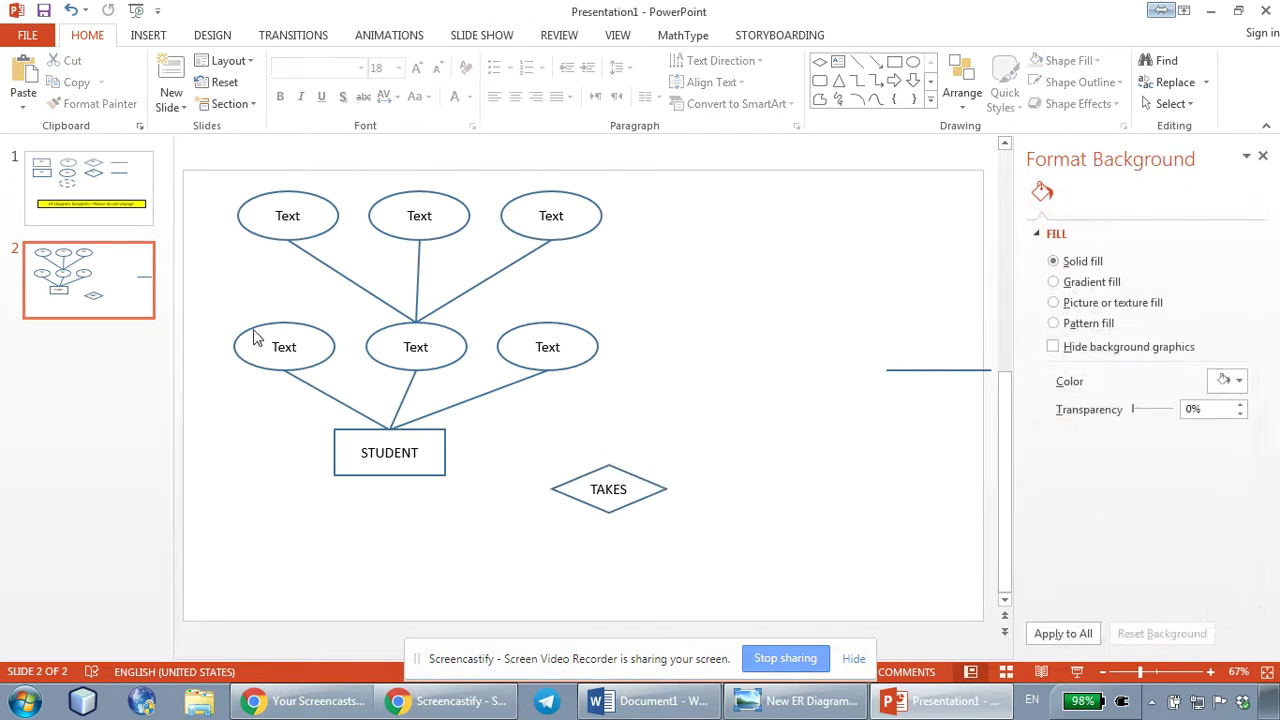
Delete the stray line at the slide's right edge.
{"action": "left_click_drag", "start_coordinate": [204, 300], "coordinate": [398, 448]}
{"action": "left_click", "coordinate": [935, 371]}
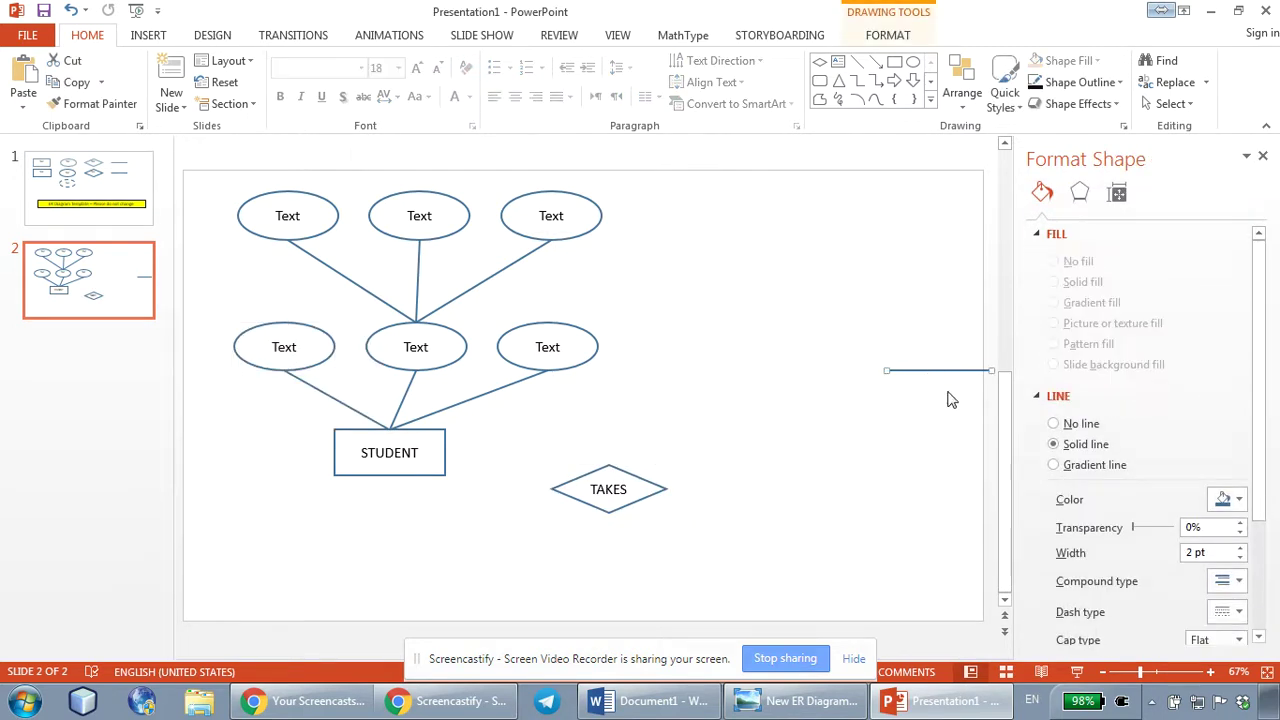
{"action": "key", "text": "Delete"}
Paste a copy of STUDENT with its three lower attributes at the upper right.
{"action": "left_click_drag", "start_coordinate": [204, 296], "coordinate": [640, 510]}
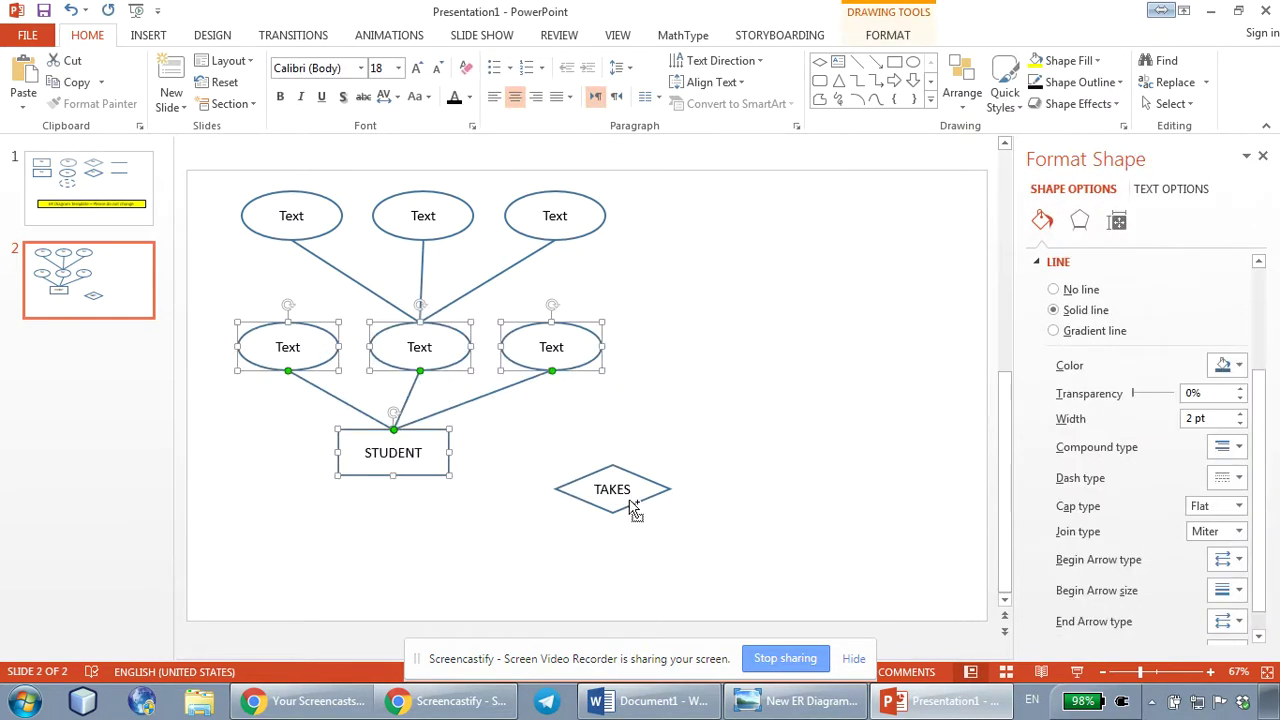
{"action": "key", "text": "ctrl+v"}
{"action": "left_click_drag", "start_coordinate": [527, 368], "coordinate": [811, 320]}
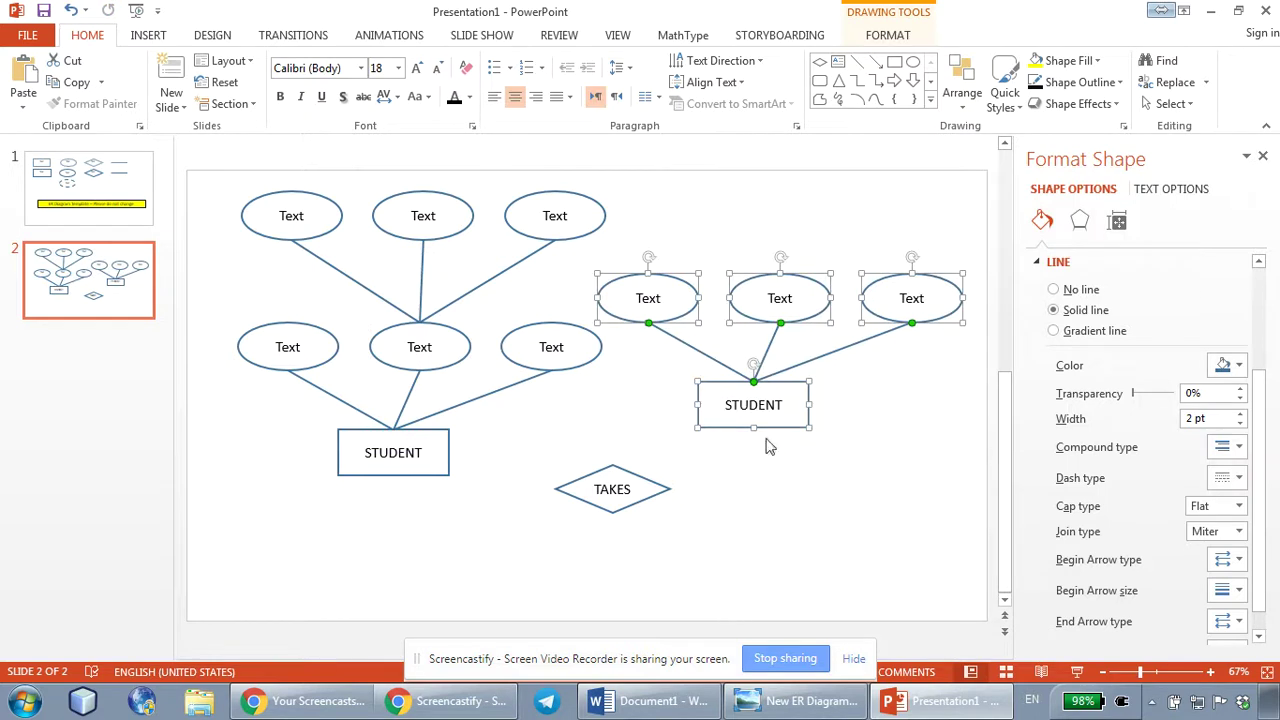
Pull the copy's left and right attribute ovals inward toward the middle one.
{"action": "left_click", "coordinate": [613, 405]}
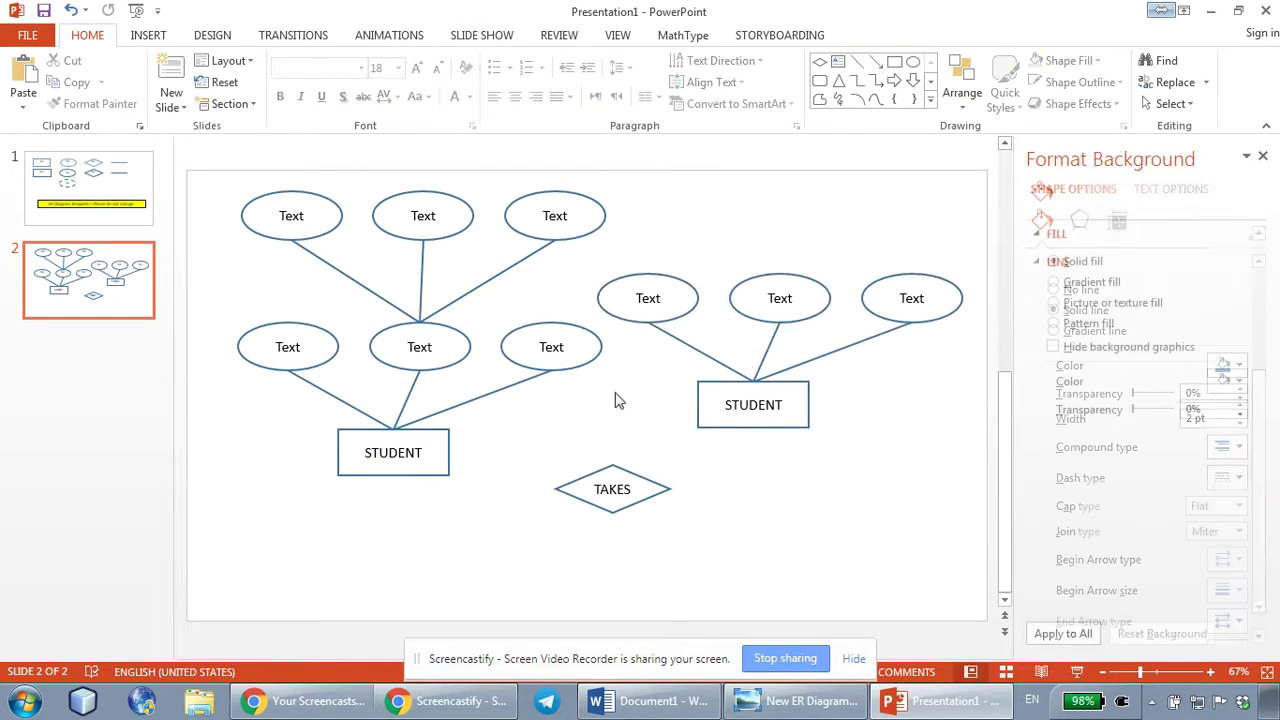
{"action": "left_click_drag", "start_coordinate": [620, 275], "coordinate": [647, 281]}
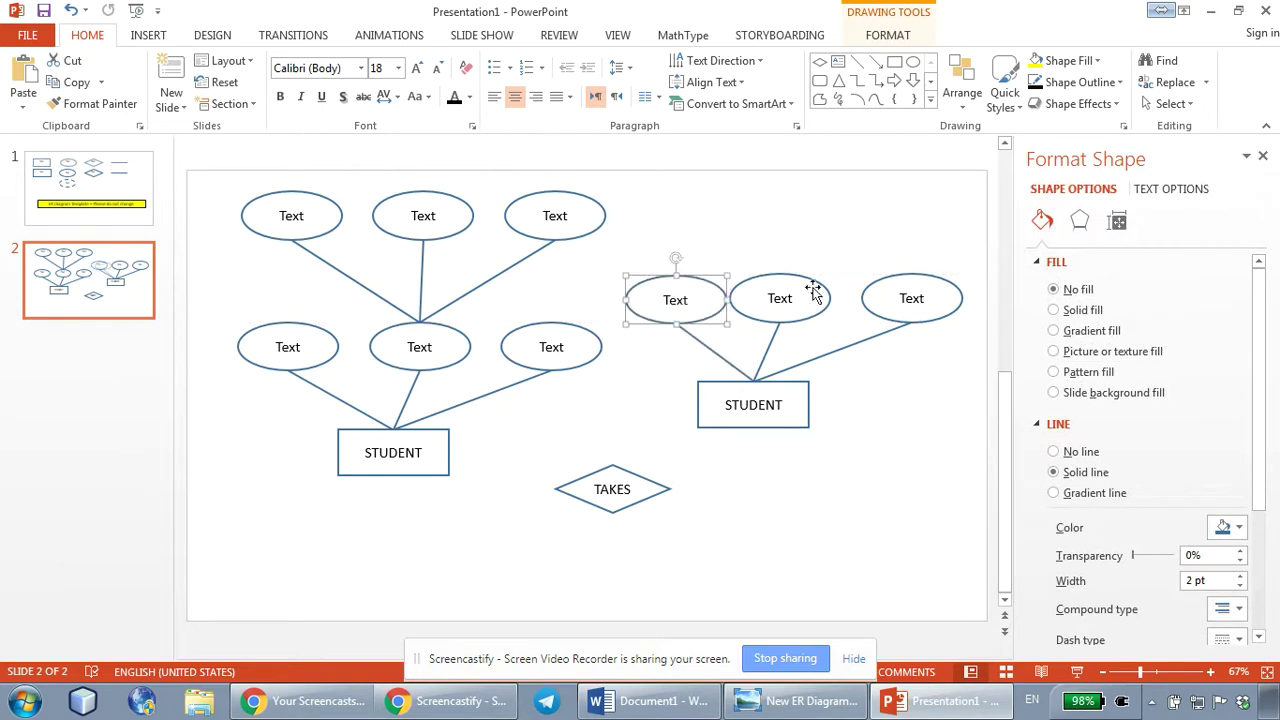
{"action": "left_click", "coordinate": [878, 289]}
{"action": "double_click", "coordinate": [878, 289]}
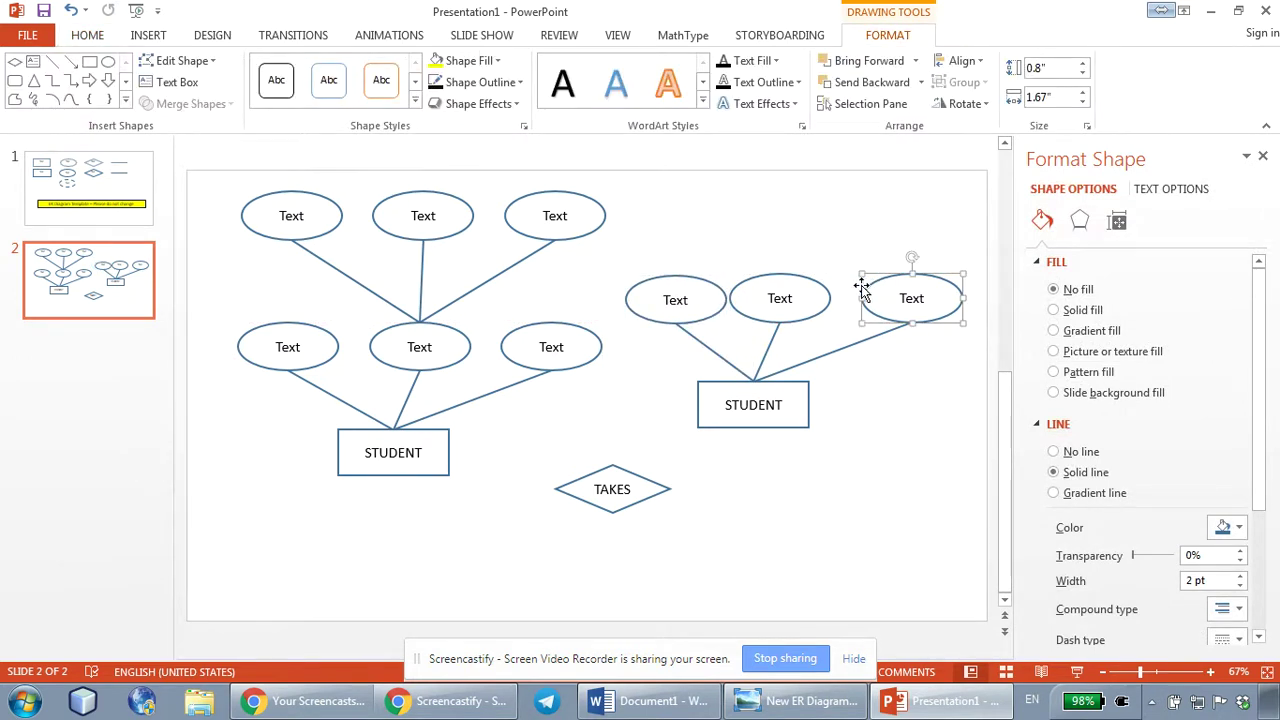
{"action": "left_click_drag", "start_coordinate": [862, 288], "coordinate": [848, 282]}
{"action": "left_click", "coordinate": [903, 371]}
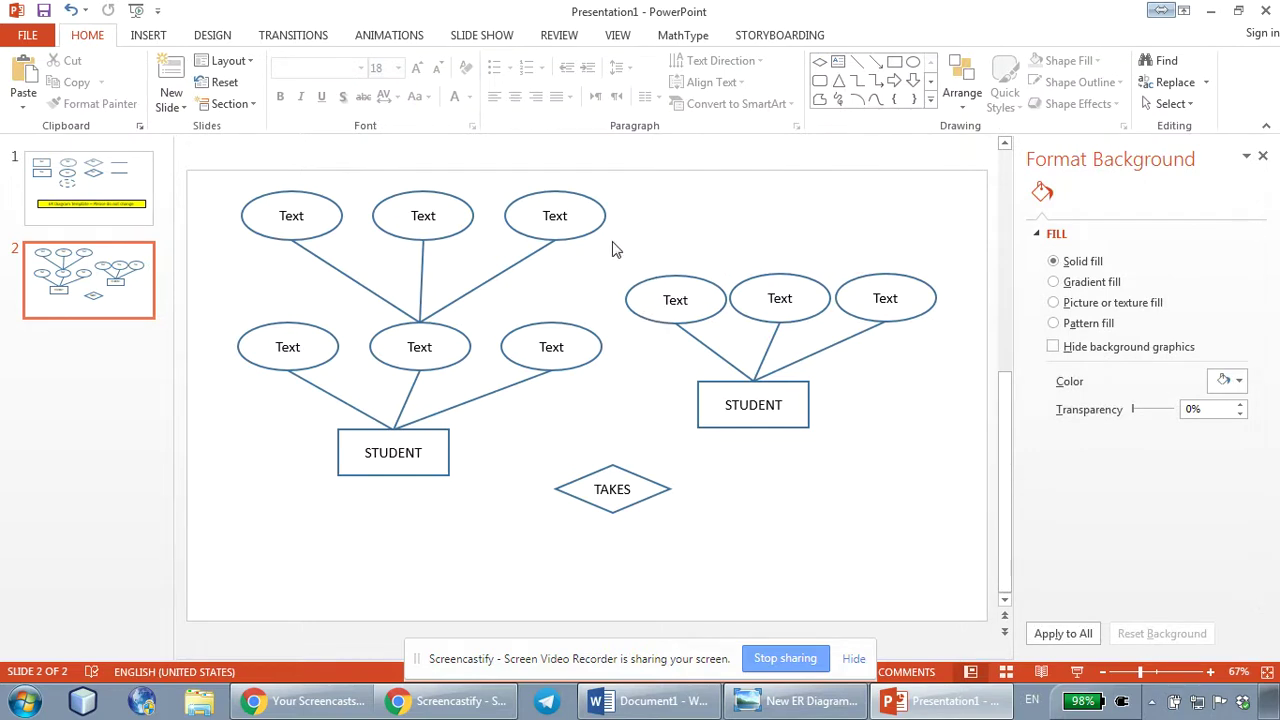
Nudge the copied entity group right and move the TAKES diamond lower.
{"action": "left_click_drag", "start_coordinate": [613, 248], "coordinate": [953, 462]}
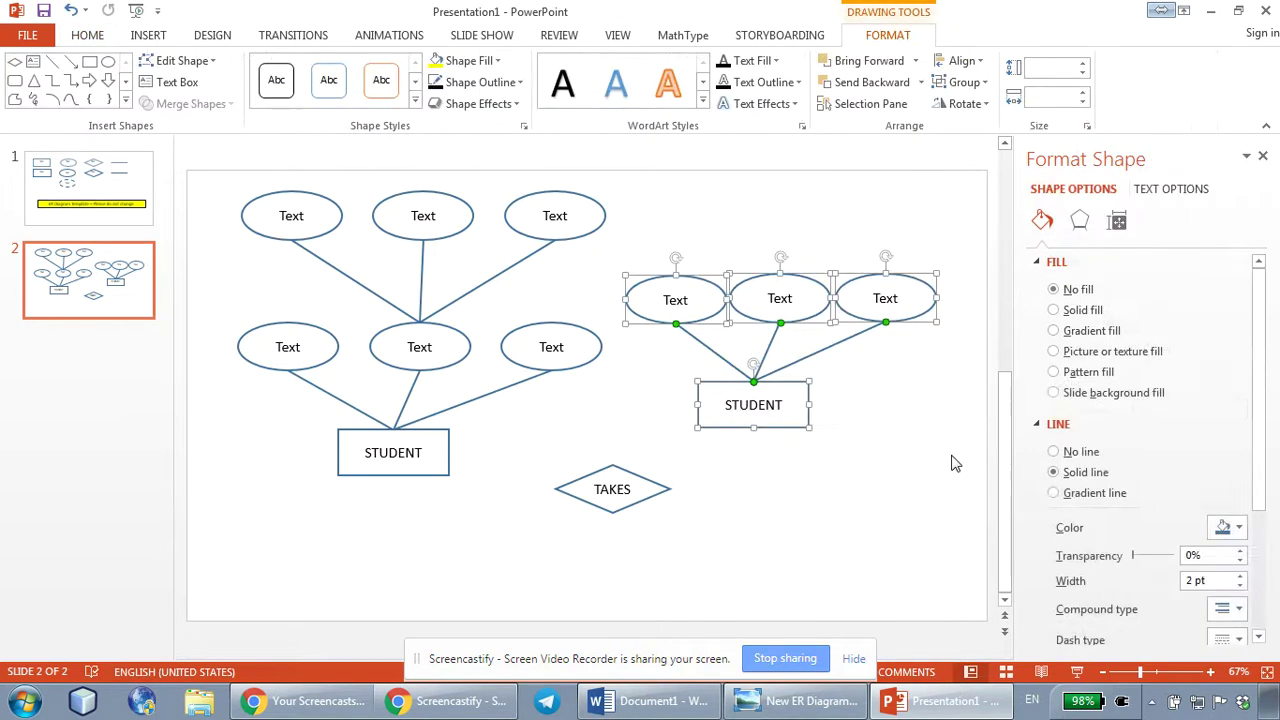
{"action": "key", "text": "Right"}
{"action": "key", "text": "Right"}
{"action": "key", "text": "Right"}
{"action": "key", "text": "Right"}
{"action": "key", "text": "Right"}
{"action": "key", "text": "Right"}
{"action": "key", "text": "Right"}
{"action": "key", "text": "Right"}
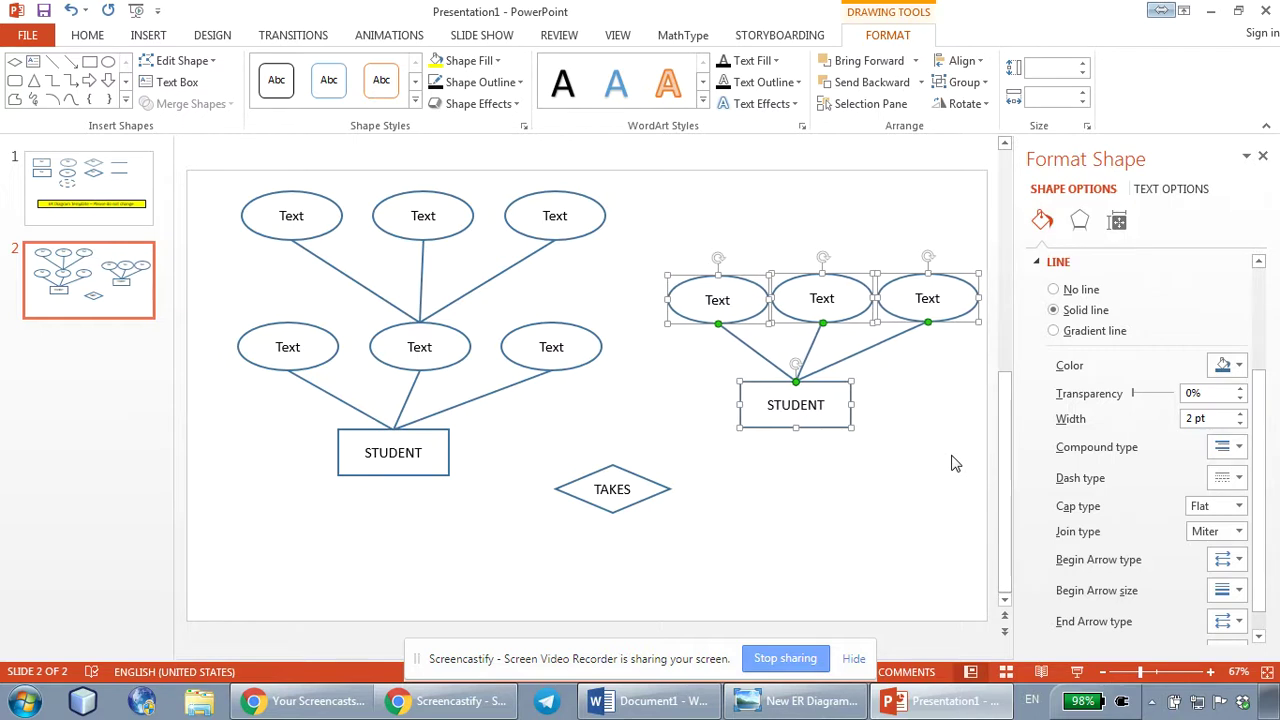
{"action": "left_click_drag", "start_coordinate": [633, 484], "coordinate": [633, 518]}
{"action": "left_click", "coordinate": [706, 450]}
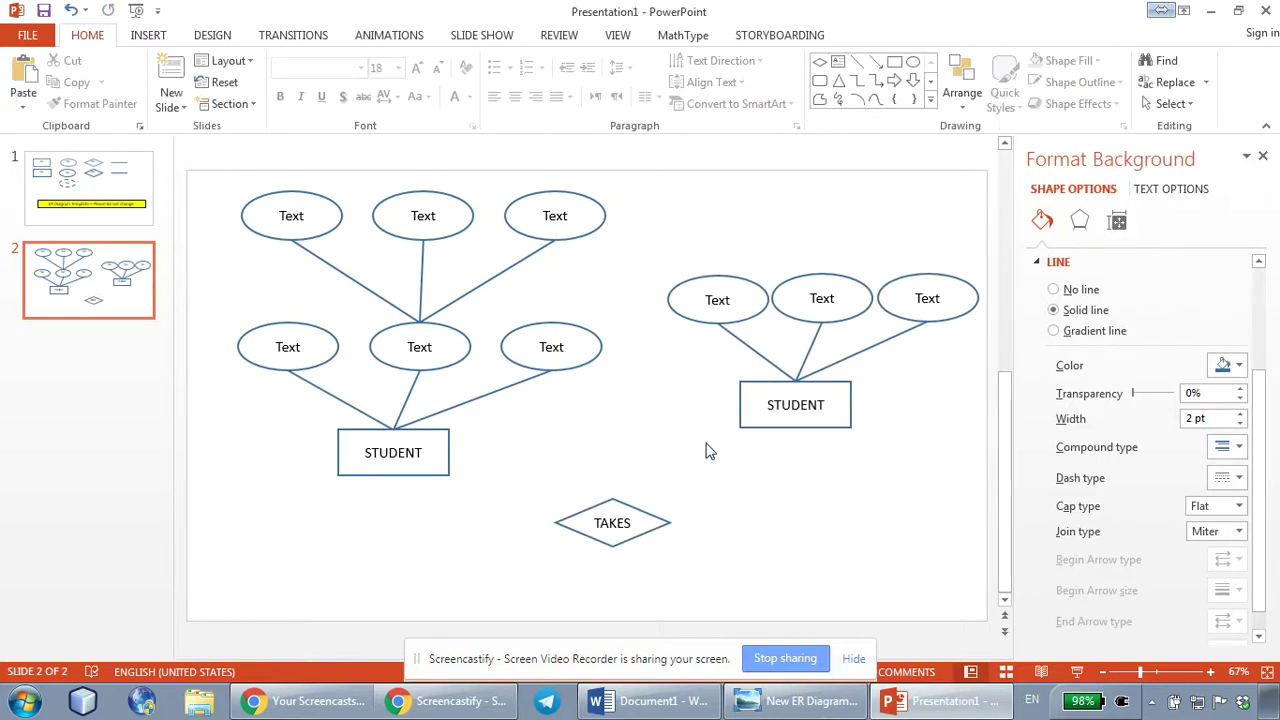
Copy the template's double and single lines to slide 2's lower right, beside TAKES.
{"action": "left_click", "coordinate": [93, 180]}
{"action": "left_click", "coordinate": [749, 228]}
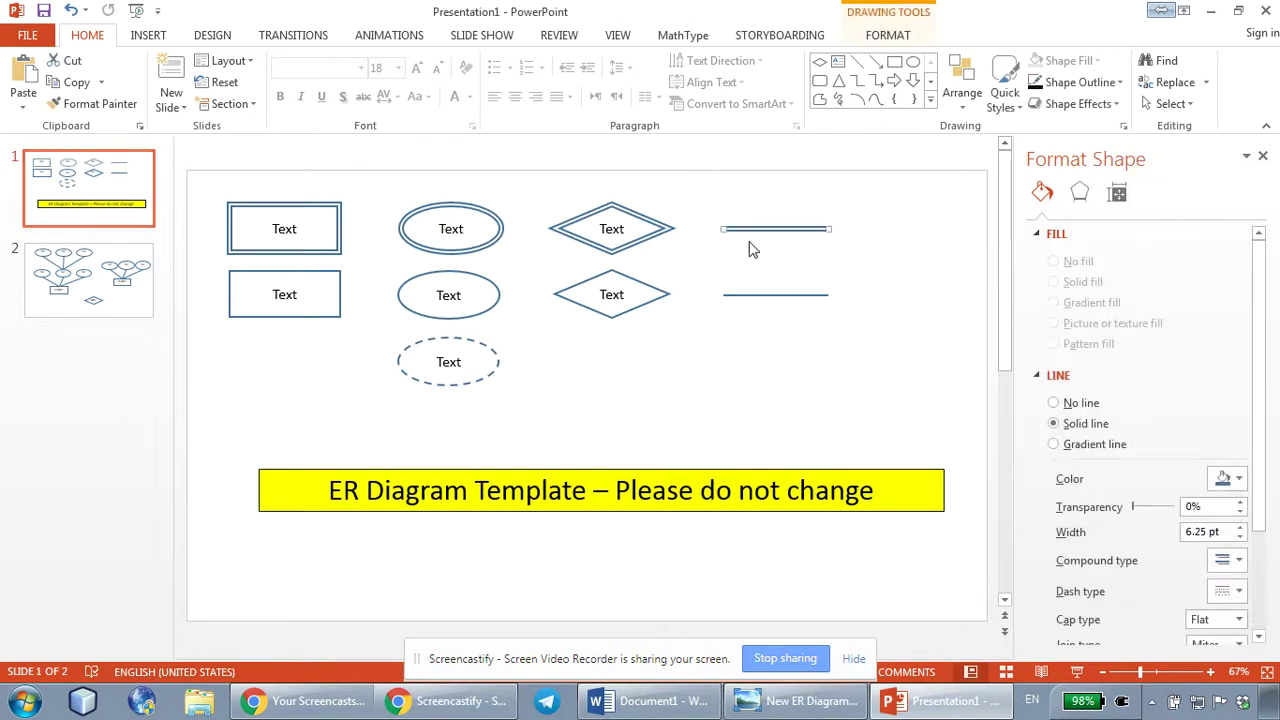
{"action": "left_click", "coordinate": [761, 294], "text": "shift"}
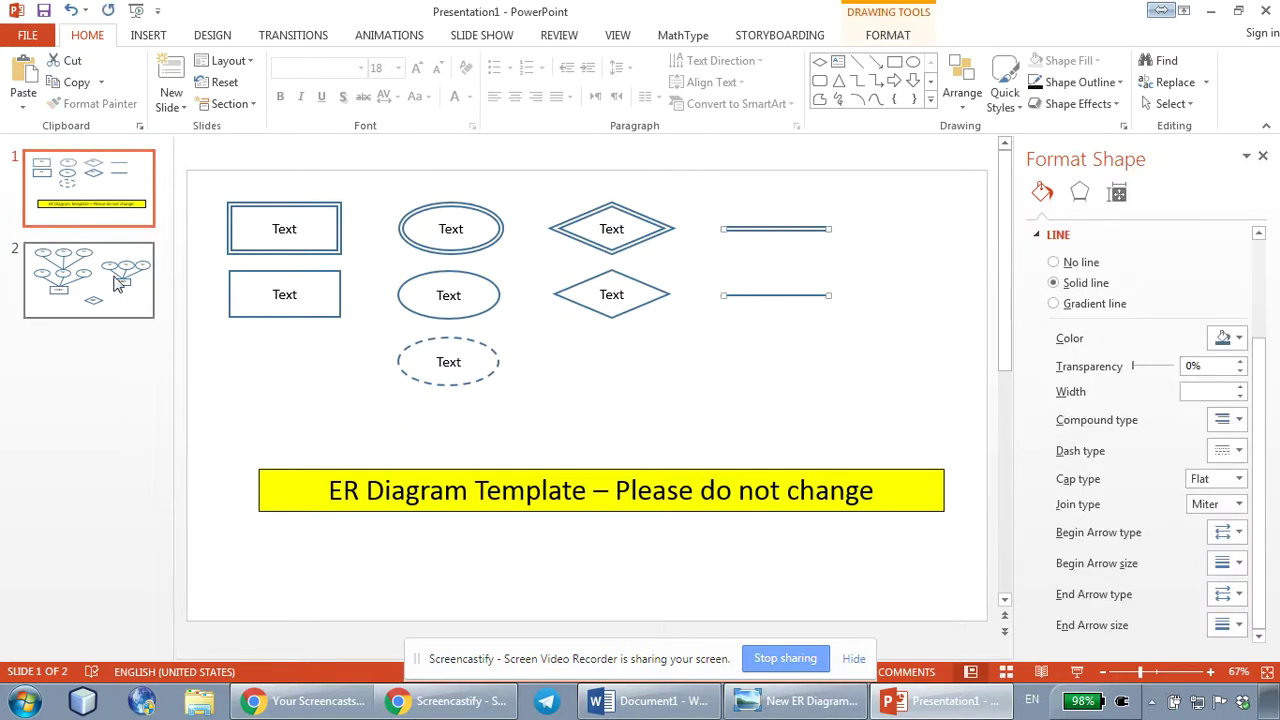
{"action": "left_click", "coordinate": [60, 272]}
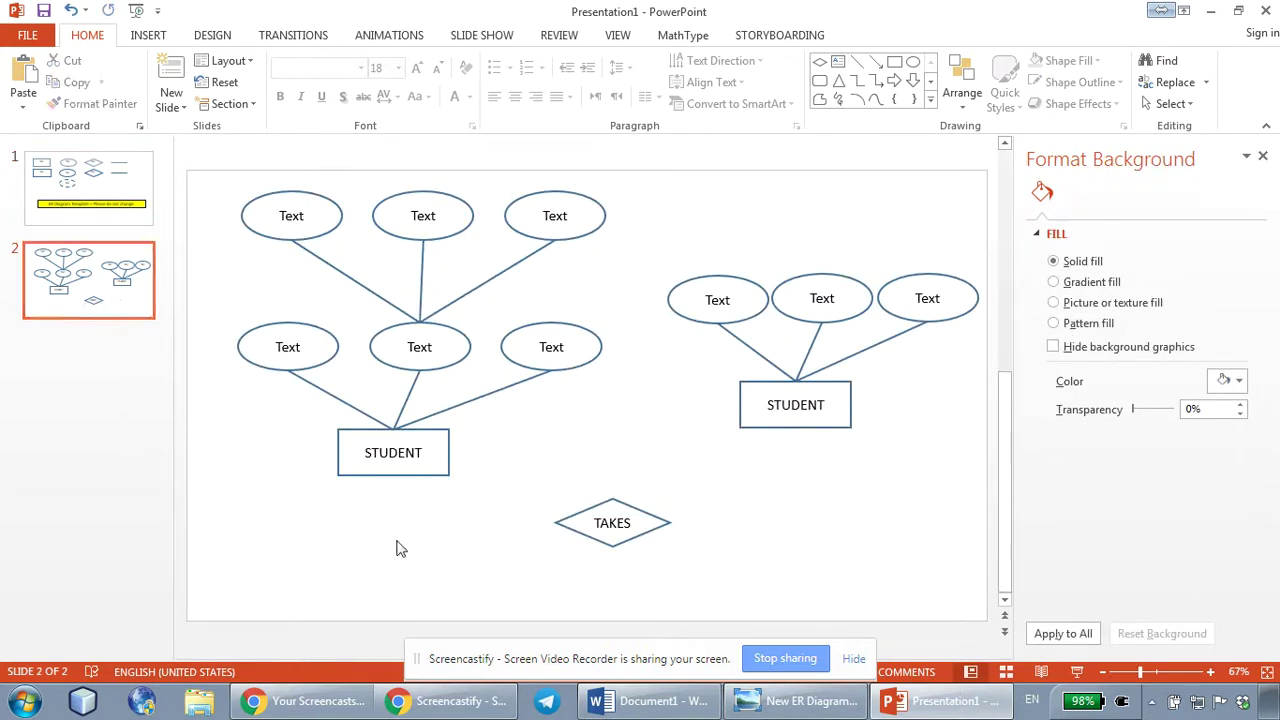
{"action": "key", "text": "ctrl+v"}
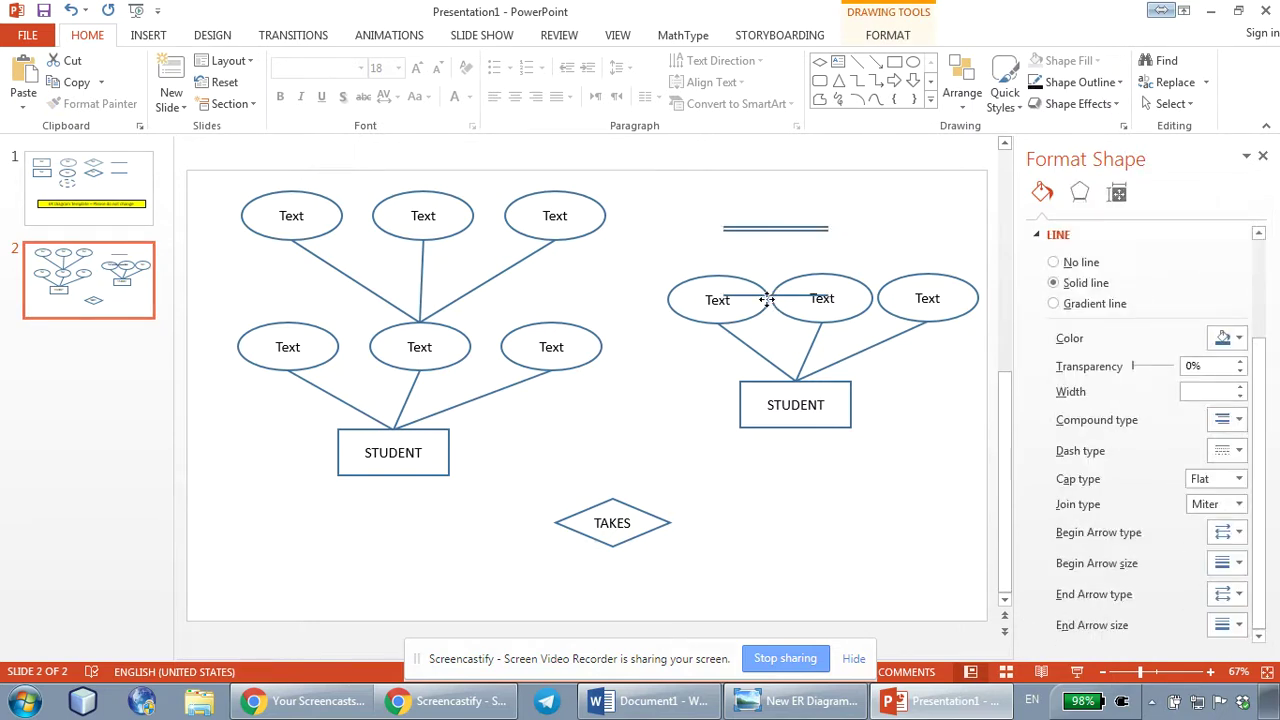
{"action": "left_click_drag", "start_coordinate": [766, 299], "coordinate": [891, 591]}
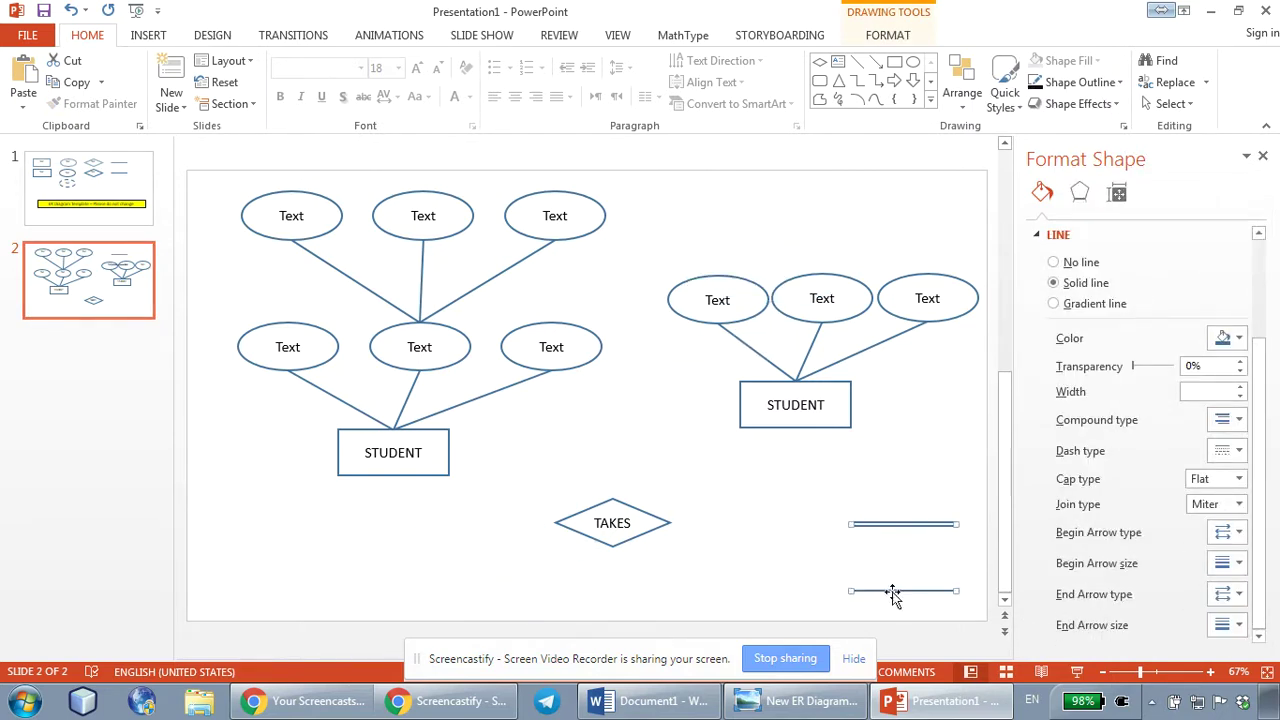
{"action": "left_click", "coordinate": [818, 544]}
{"action": "left_click", "coordinate": [864, 524]}
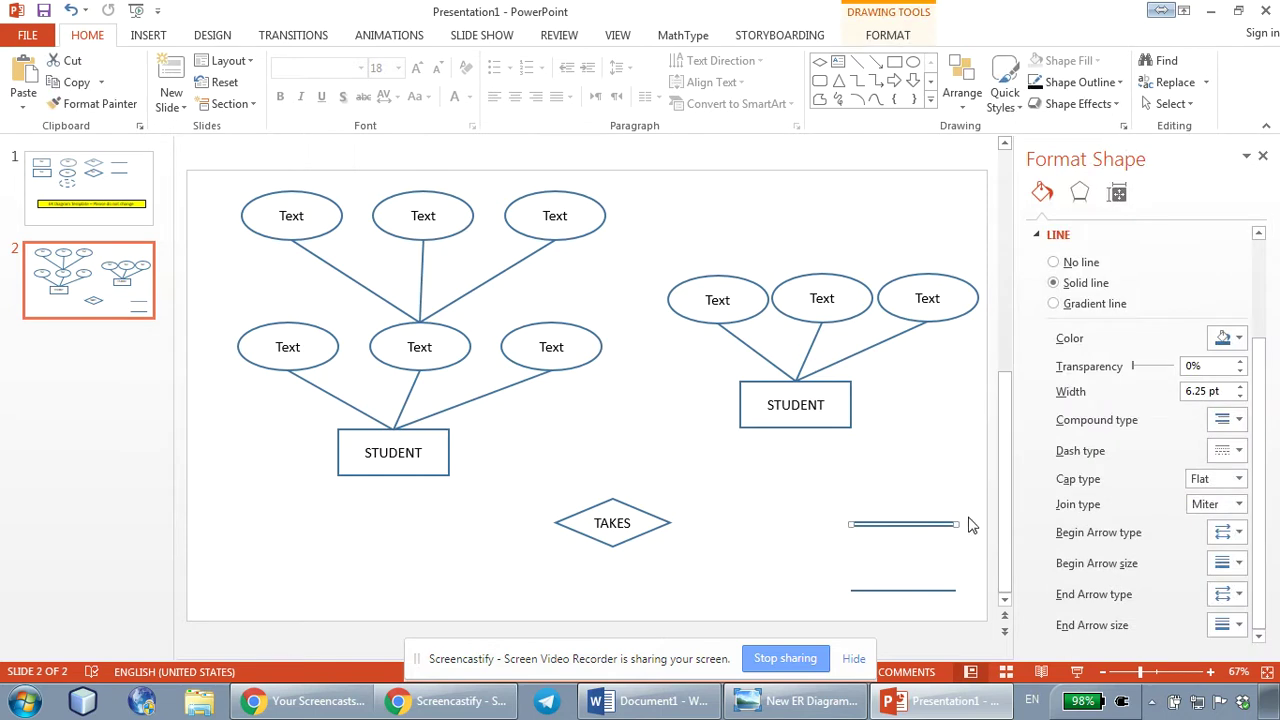
Rename the copied entity COURSE and join it to TAKES with the double line.
{"action": "left_click", "coordinate": [808, 406]}
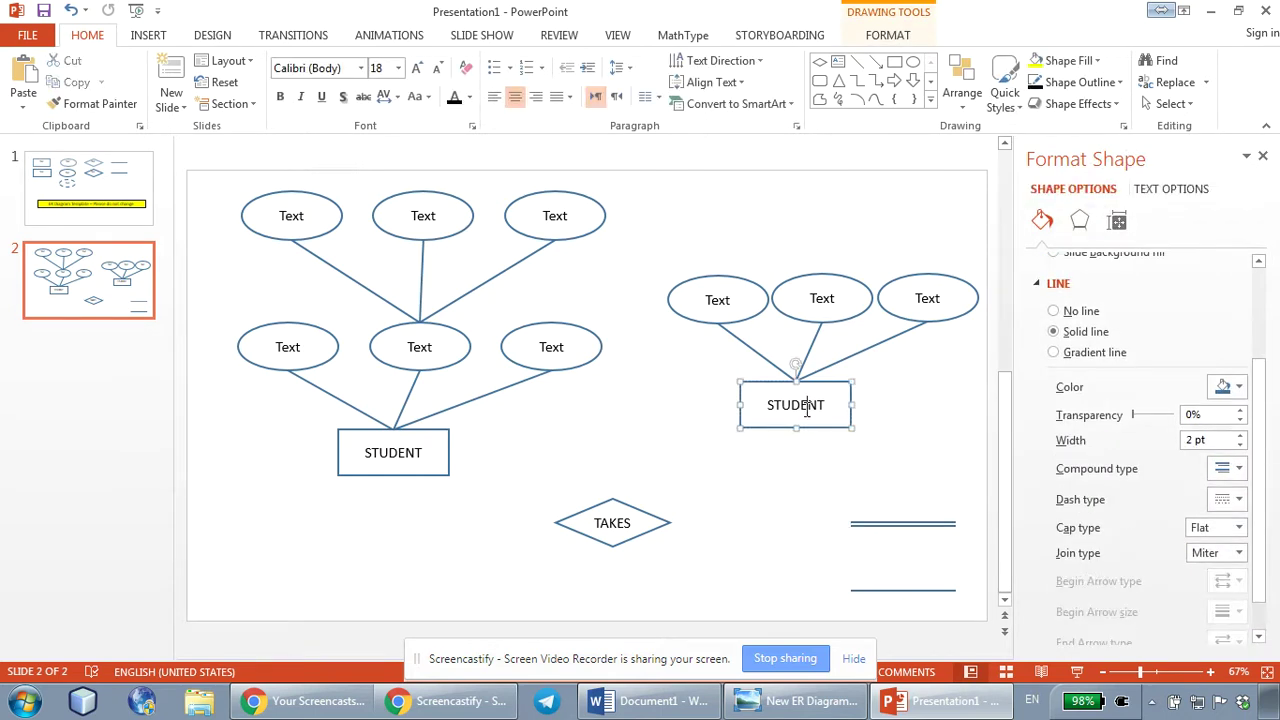
{"action": "double_click", "coordinate": [808, 406]}
{"action": "type", "text": "COURSE"}
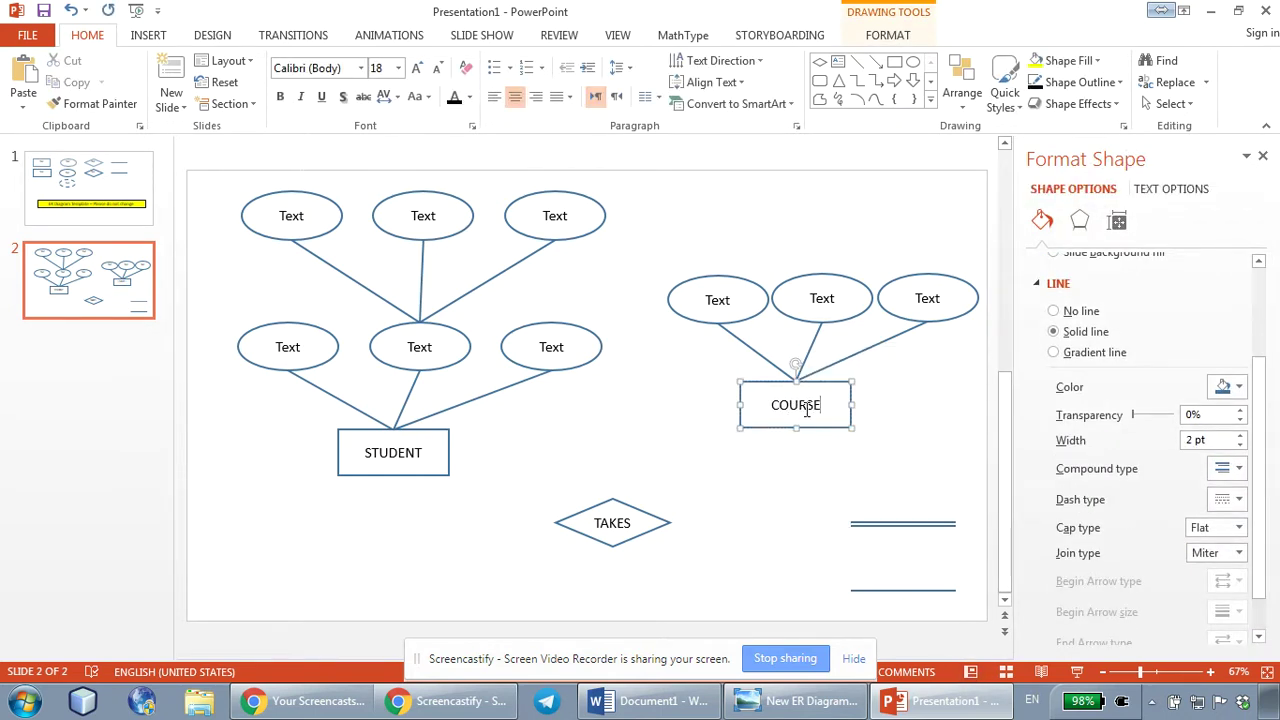
{"action": "left_click", "coordinate": [926, 516]}
{"action": "left_click_drag", "start_coordinate": [953, 522], "coordinate": [795, 427]}
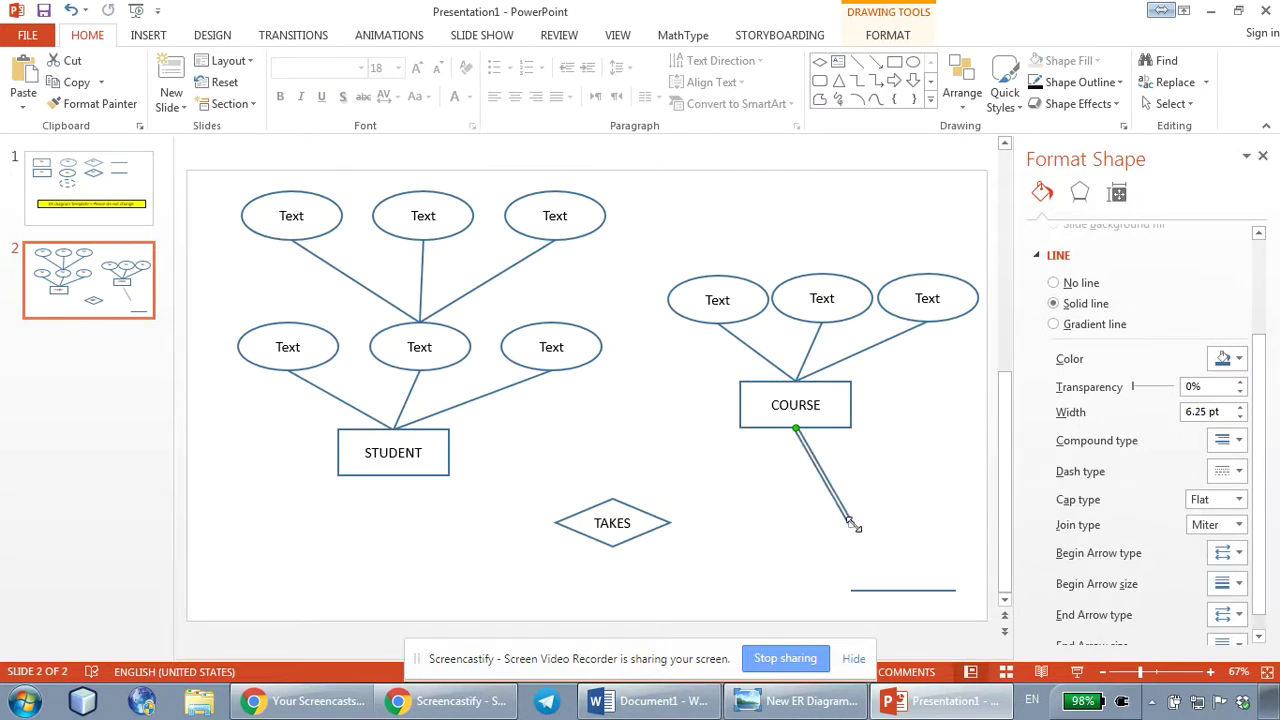
{"action": "left_click_drag", "start_coordinate": [852, 522], "coordinate": [670, 522]}
{"action": "left_click", "coordinate": [786, 489]}
Connect STUDENT's bottom edge to TAKES' left corner with the single line.
{"action": "double_click", "coordinate": [894, 590]}
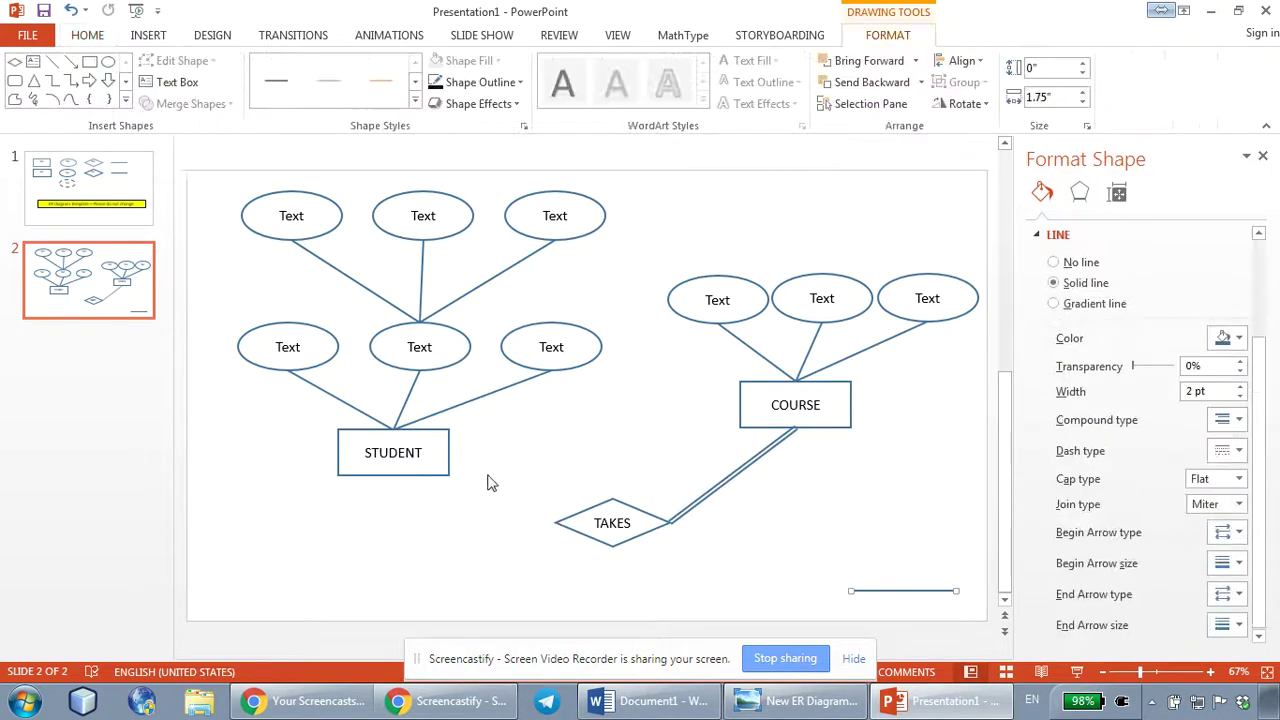
{"action": "left_click_drag", "start_coordinate": [901, 590], "coordinate": [394, 476]}
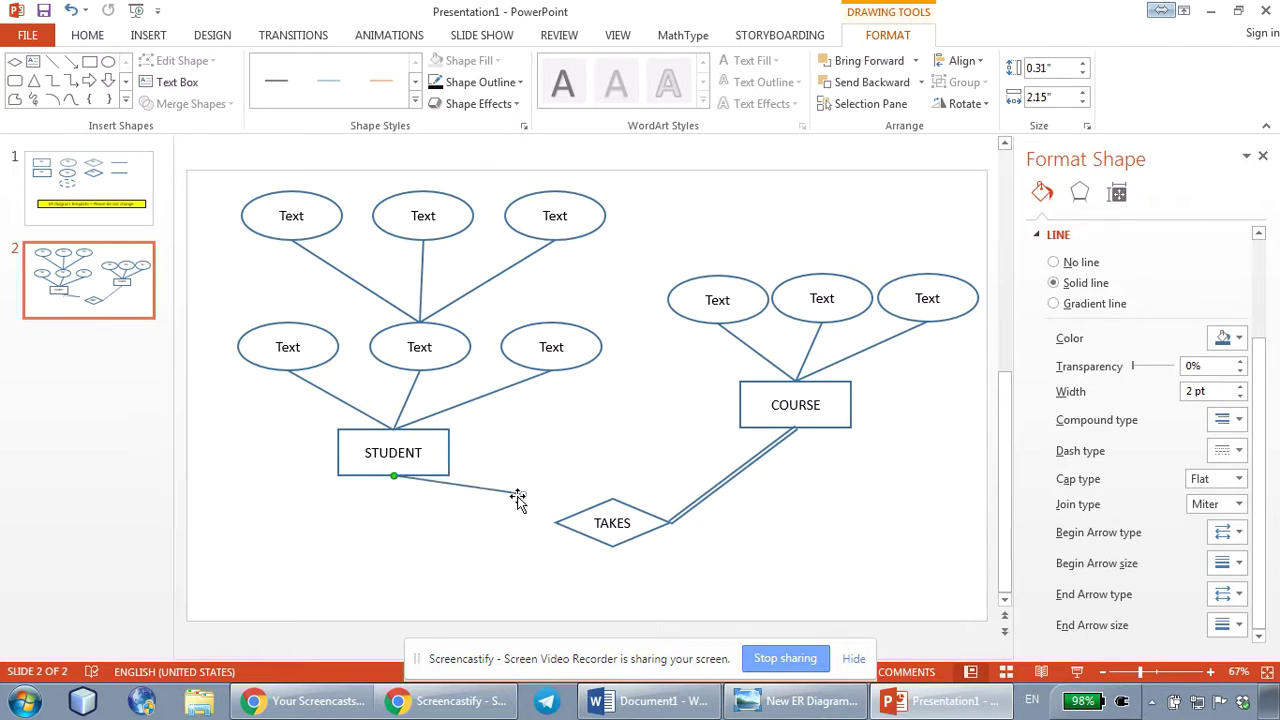
{"action": "left_click_drag", "start_coordinate": [518, 496], "coordinate": [555, 522]}
{"action": "left_click_drag", "start_coordinate": [433, 506], "coordinate": [397, 476]}
{"action": "left_click", "coordinate": [553, 519]}
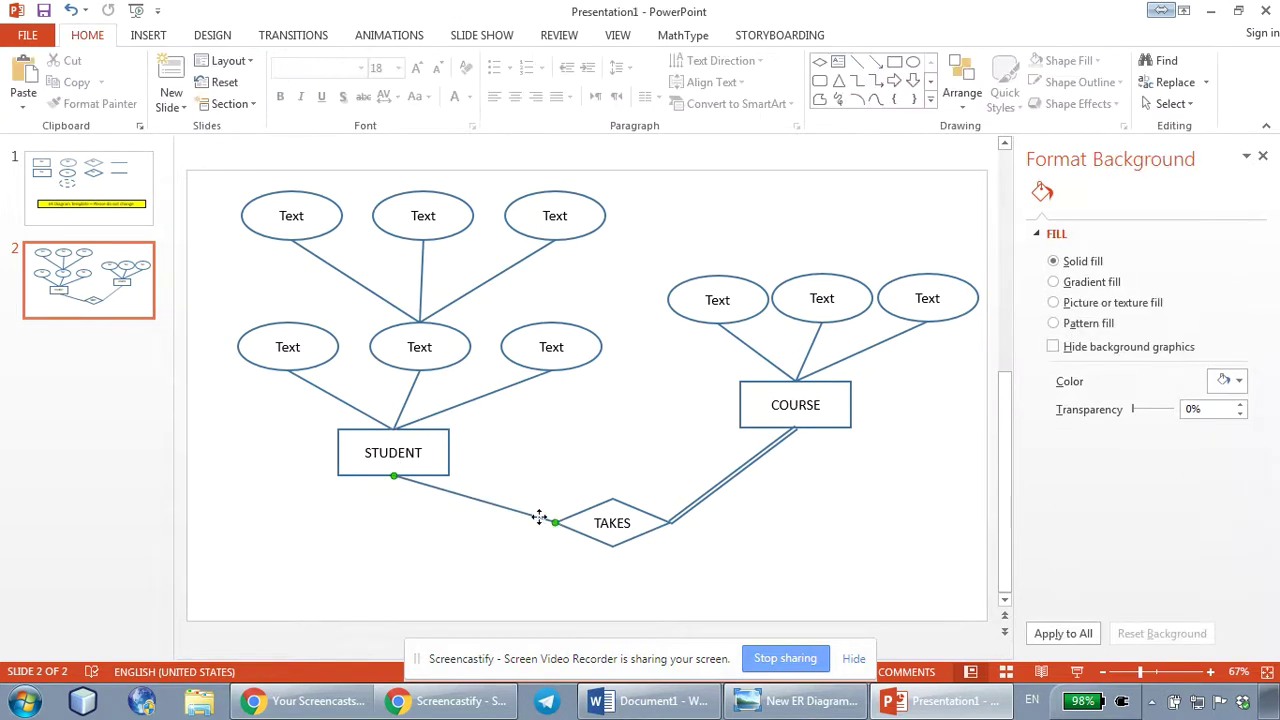
{"action": "left_click", "coordinate": [540, 518]}
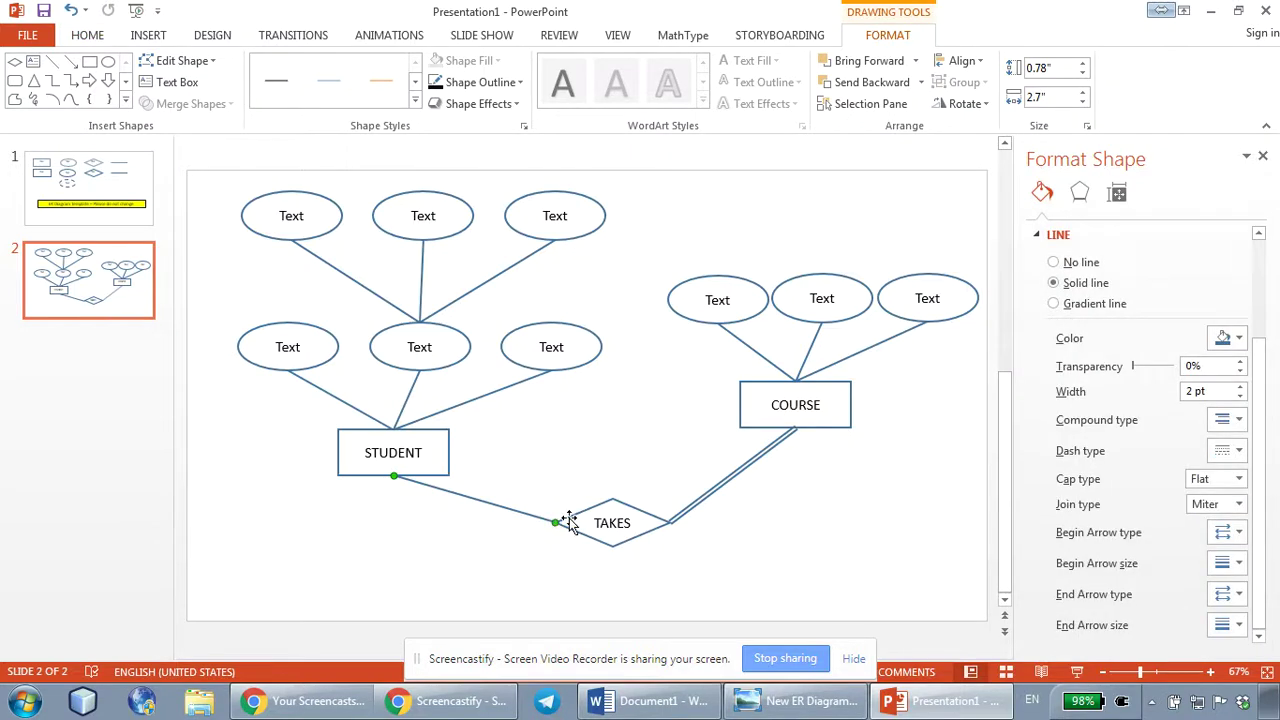
Add a narrow text box reading 1 above the TAKES–COURSE line.
{"action": "left_click", "coordinate": [88, 35]}
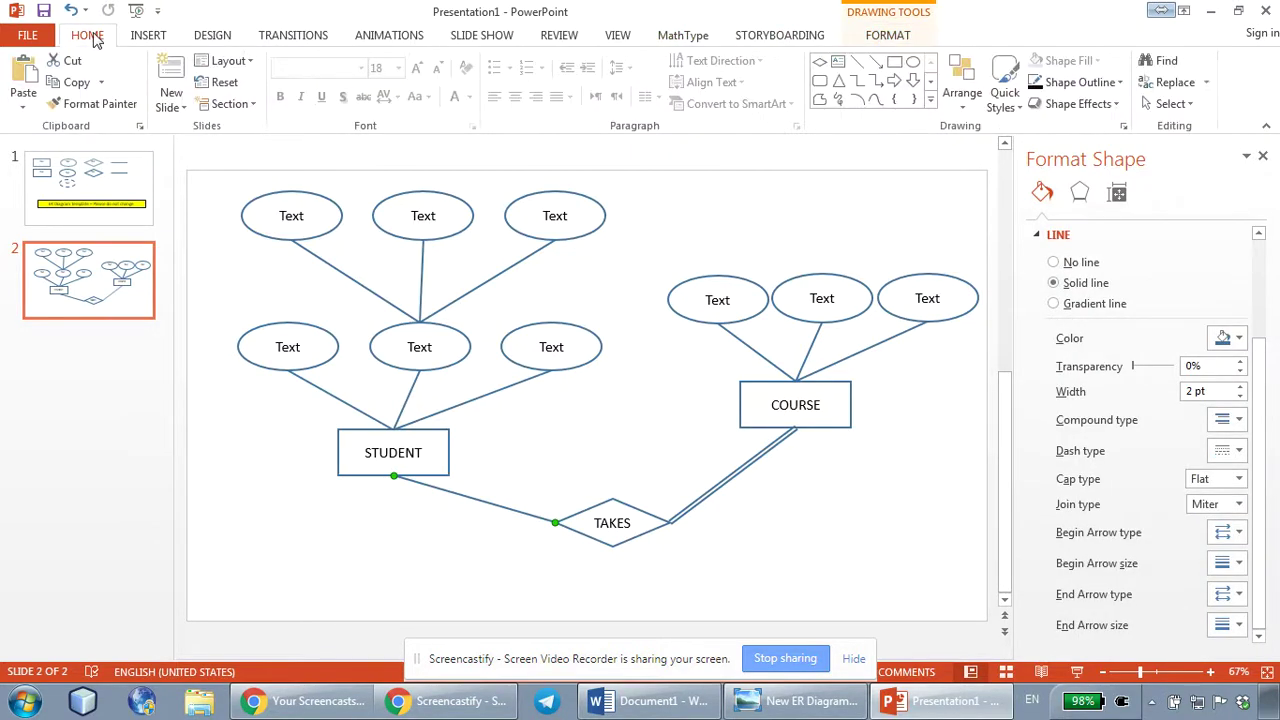
{"action": "left_click", "coordinate": [838, 61]}
{"action": "left_click_drag", "start_coordinate": [650, 461], "coordinate": [684, 488]}
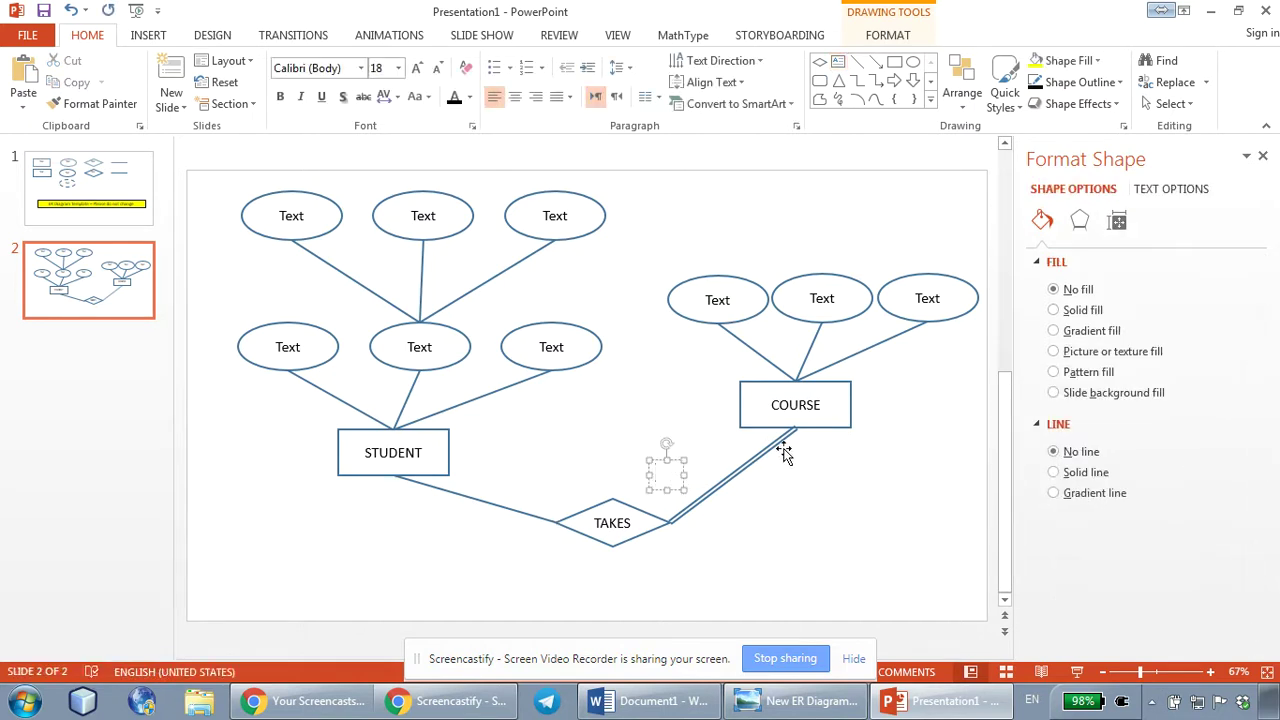
{"action": "type", "text": "1"}
{"action": "left_click", "coordinate": [790, 550]}
{"action": "left_click", "coordinate": [683, 473]}
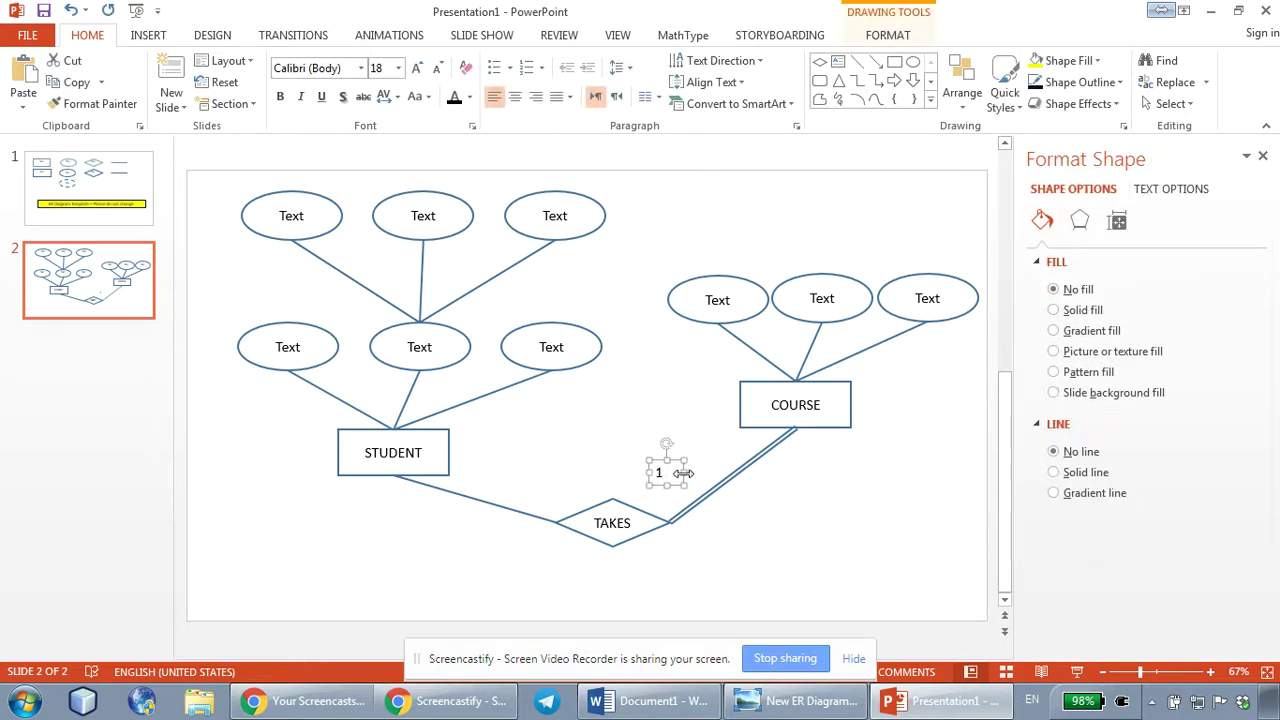
{"action": "left_click_drag", "start_coordinate": [683, 473], "coordinate": [675, 473]}
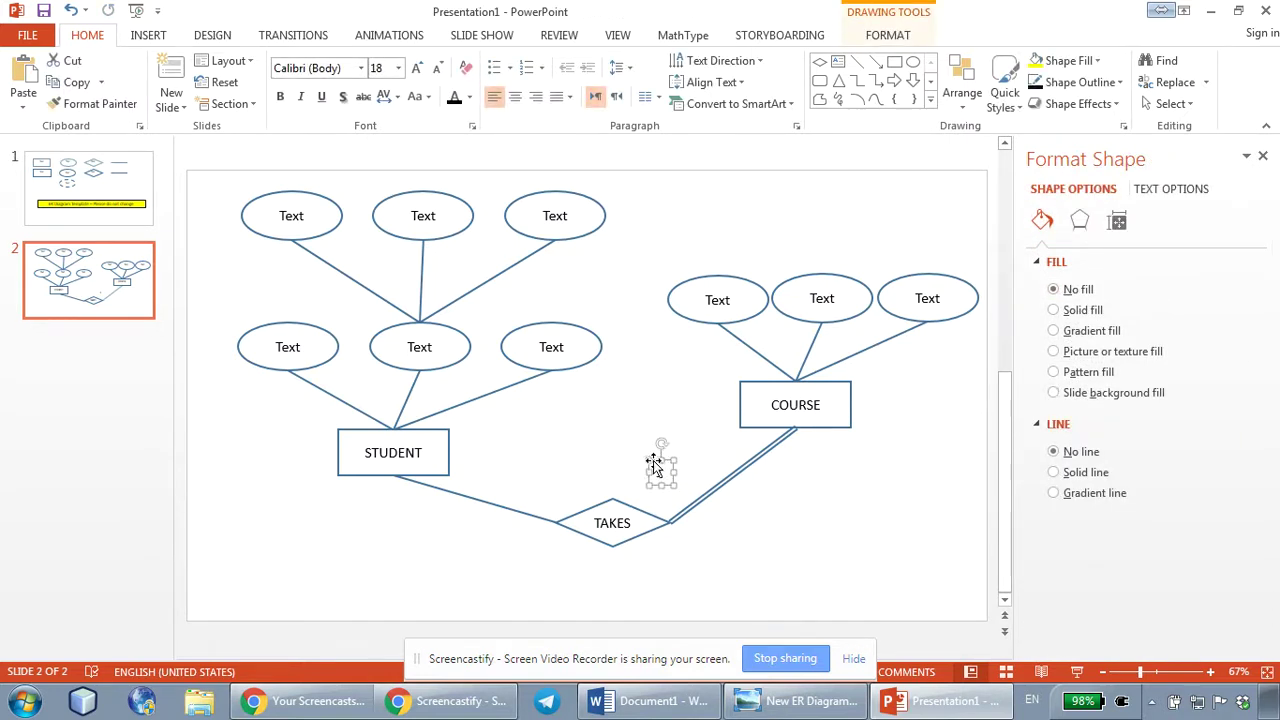
On template slide 1, add a text box reading '1' right of the double diamond.
{"action": "left_click", "coordinate": [79, 192]}
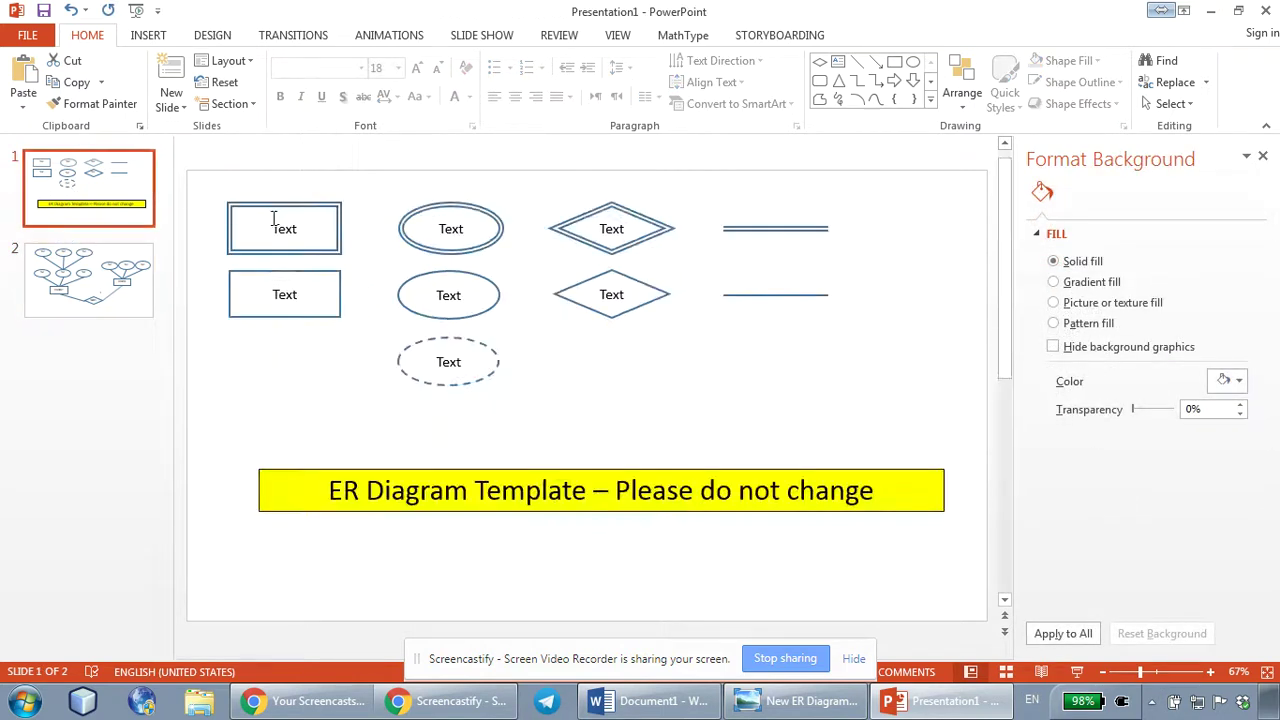
{"action": "left_click", "coordinate": [611, 226]}
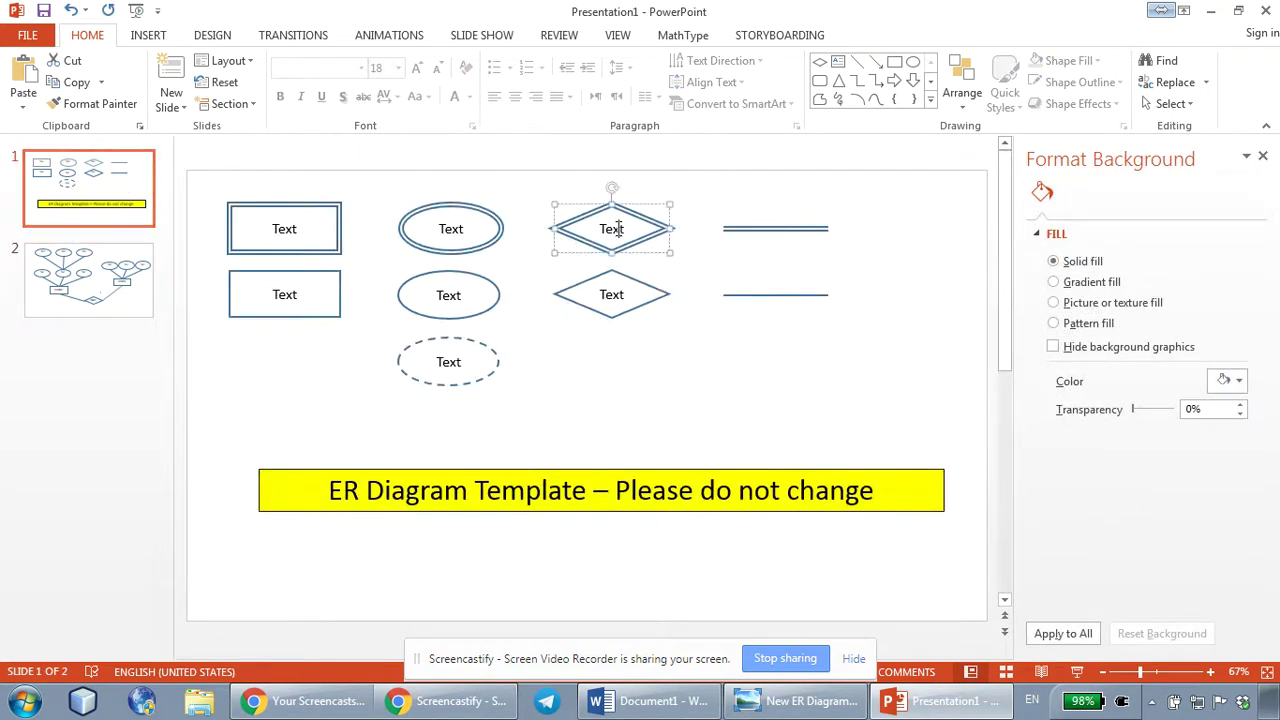
{"action": "left_click", "coordinate": [790, 196]}
{"action": "left_click", "coordinate": [838, 61]}
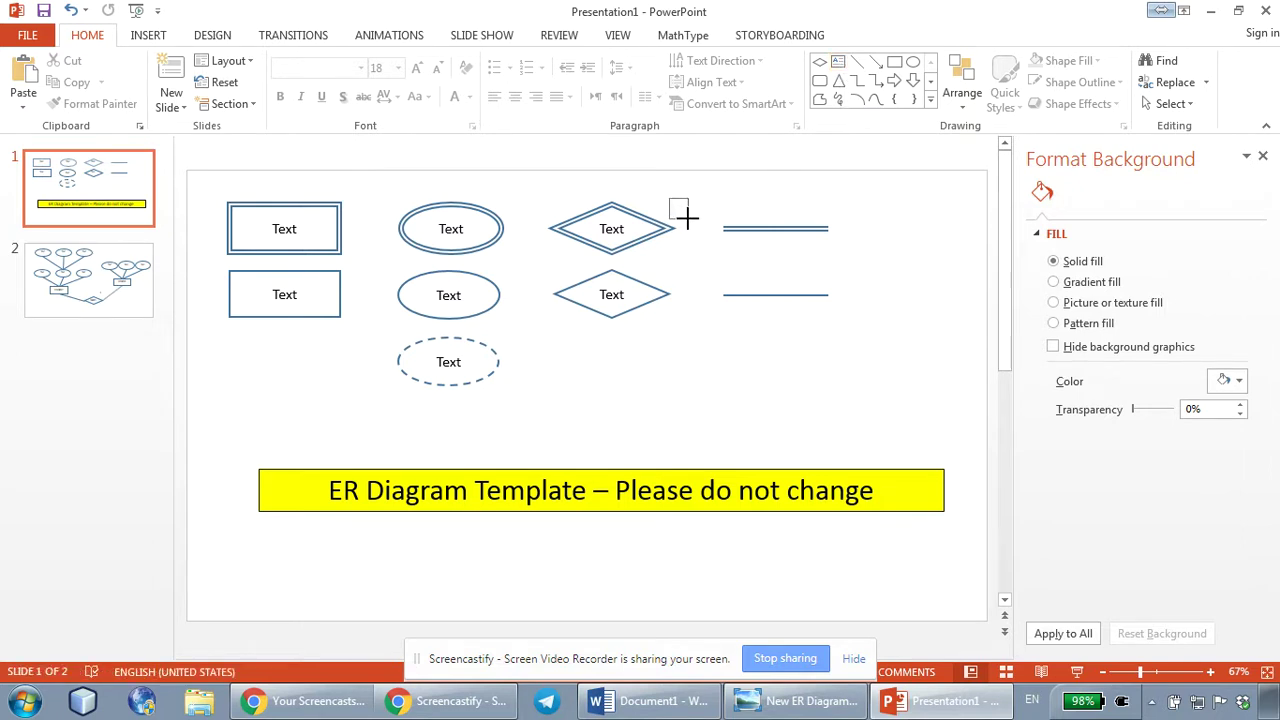
{"action": "left_click_drag", "start_coordinate": [686, 216], "coordinate": [688, 215]}
{"action": "left_click", "coordinate": [783, 199]}
{"action": "left_click", "coordinate": [845, 70]}
{"action": "left_click_drag", "start_coordinate": [668, 192], "coordinate": [703, 224]}
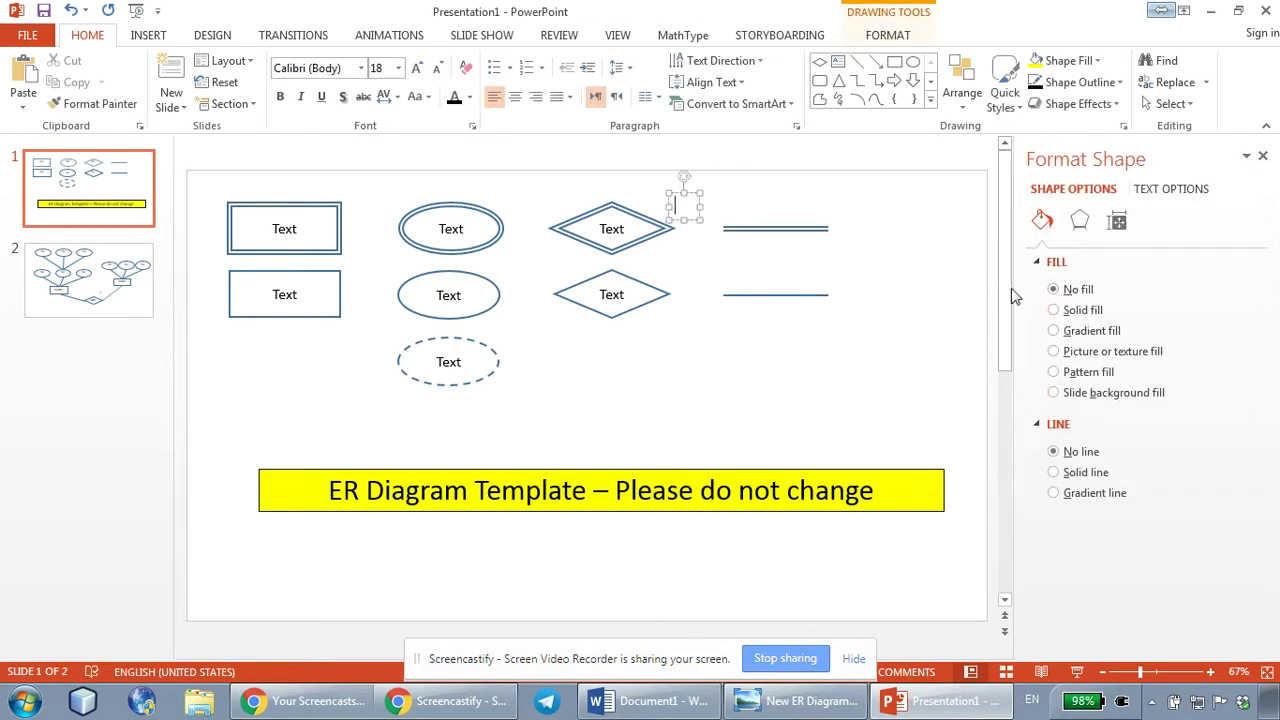
{"action": "left_click", "coordinate": [684, 207]}
{"action": "type", "text": "1"}
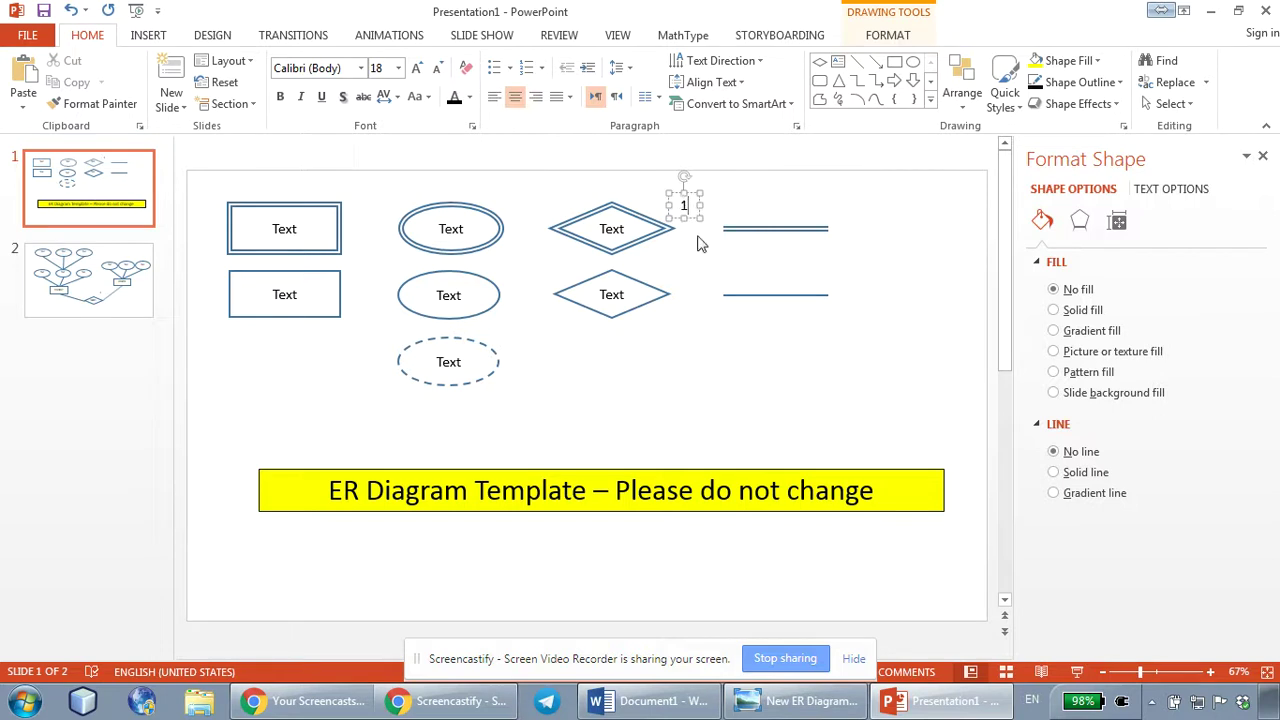
Give the '1' label a dashed gray outline.
{"action": "left_click", "coordinate": [698, 242]}
{"action": "left_click", "coordinate": [682, 205]}
{"action": "left_click", "coordinate": [1078, 82]}
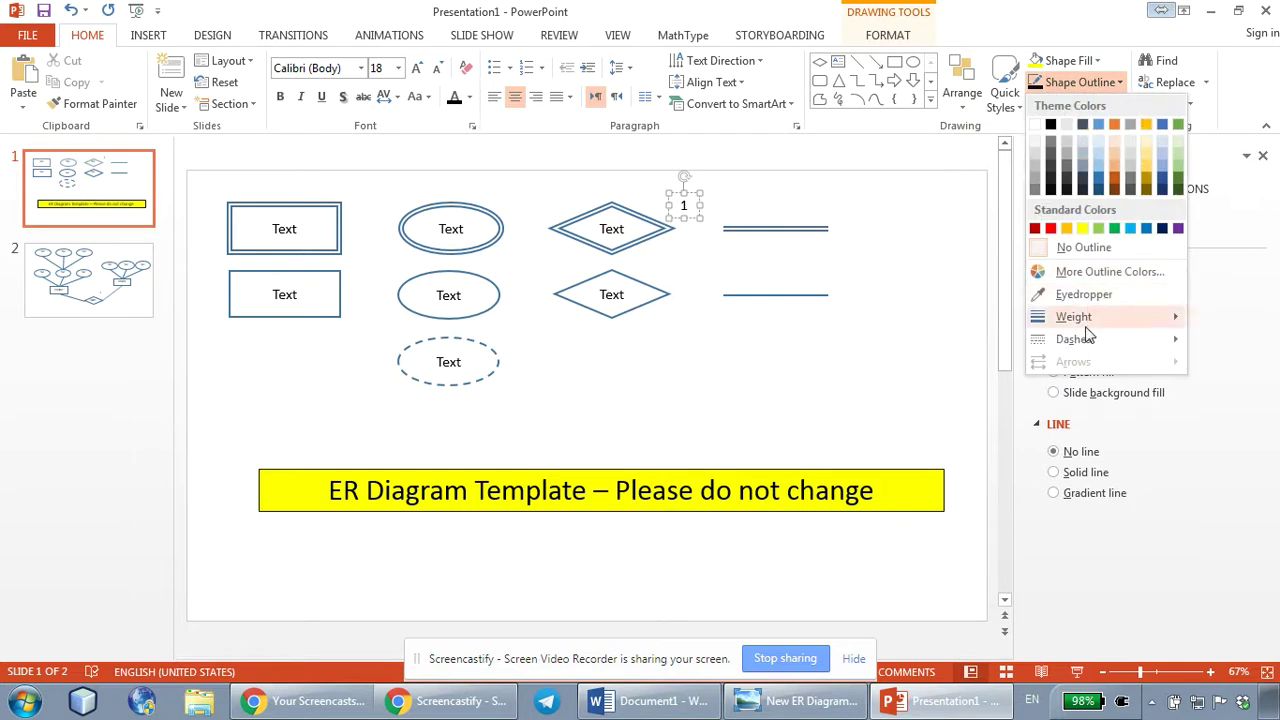
{"action": "mouse_move", "coordinate": [1075, 339]}
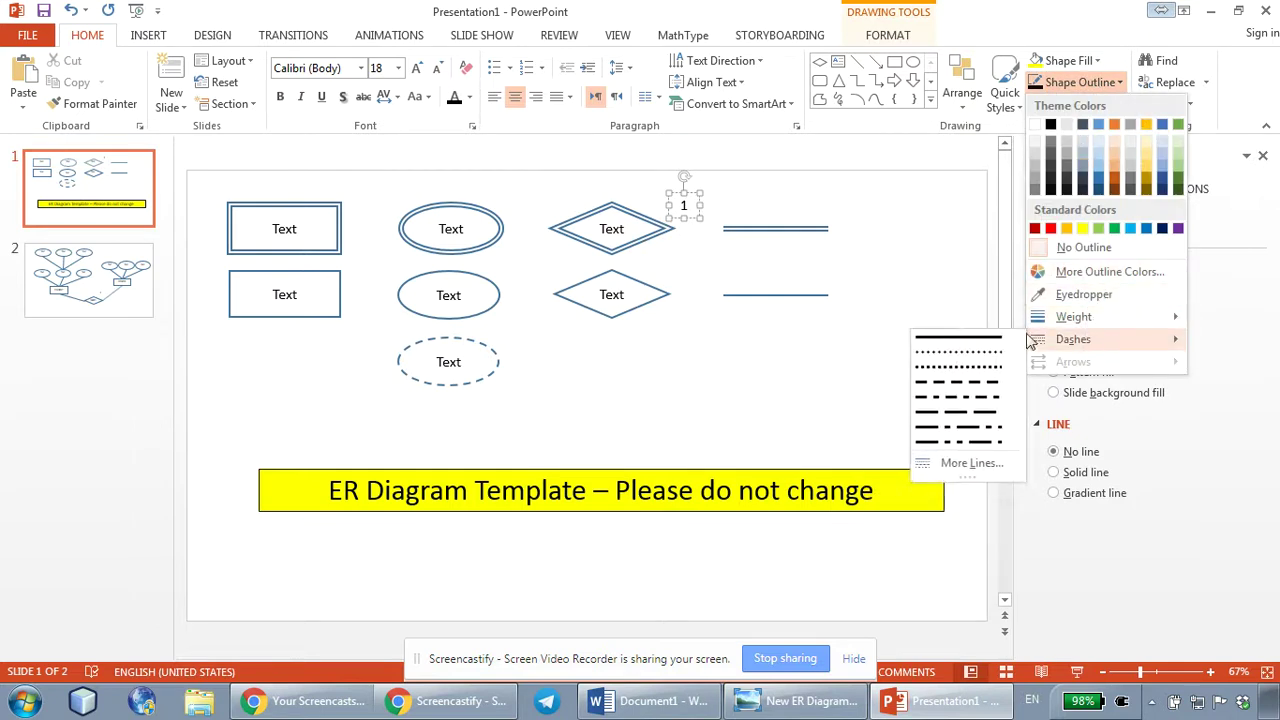
{"action": "left_click", "coordinate": [957, 387]}
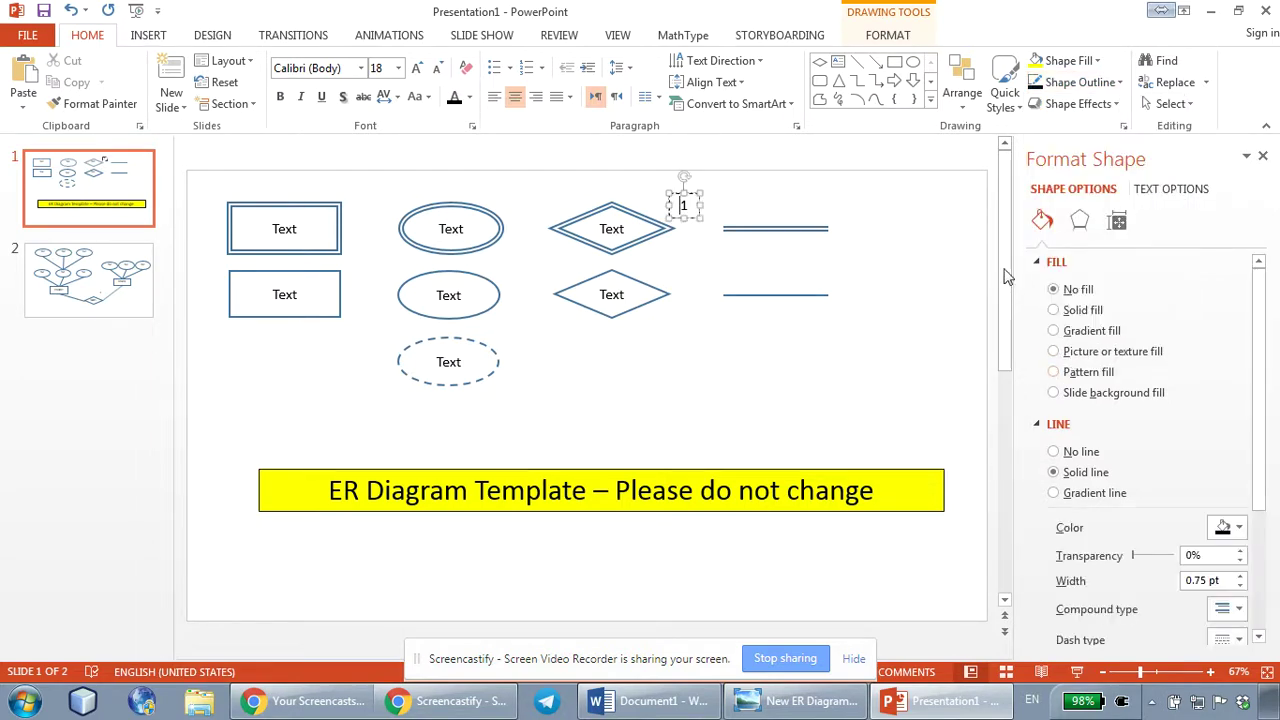
{"action": "left_click", "coordinate": [1085, 82]}
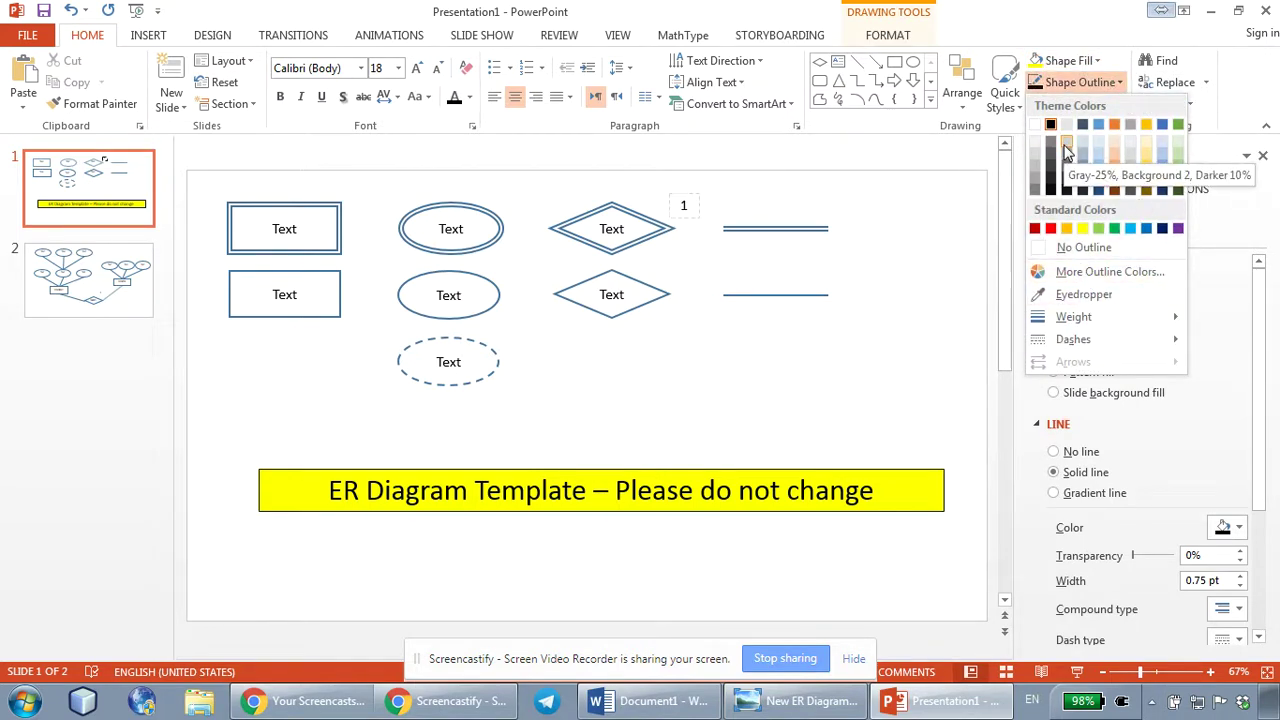
{"action": "left_click", "coordinate": [1066, 150]}
{"action": "left_click", "coordinate": [845, 204]}
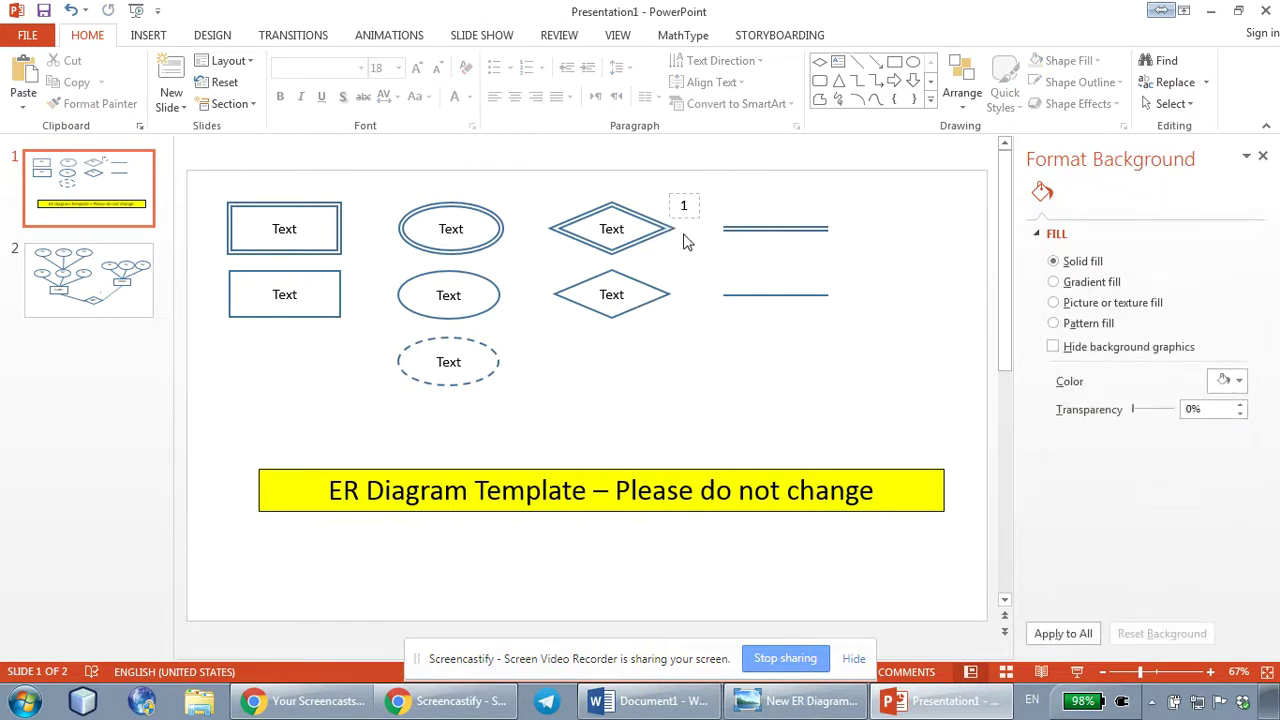
Paste a copy of the '1' label at the diamond's upper-left corner.
{"action": "left_click", "coordinate": [683, 197]}
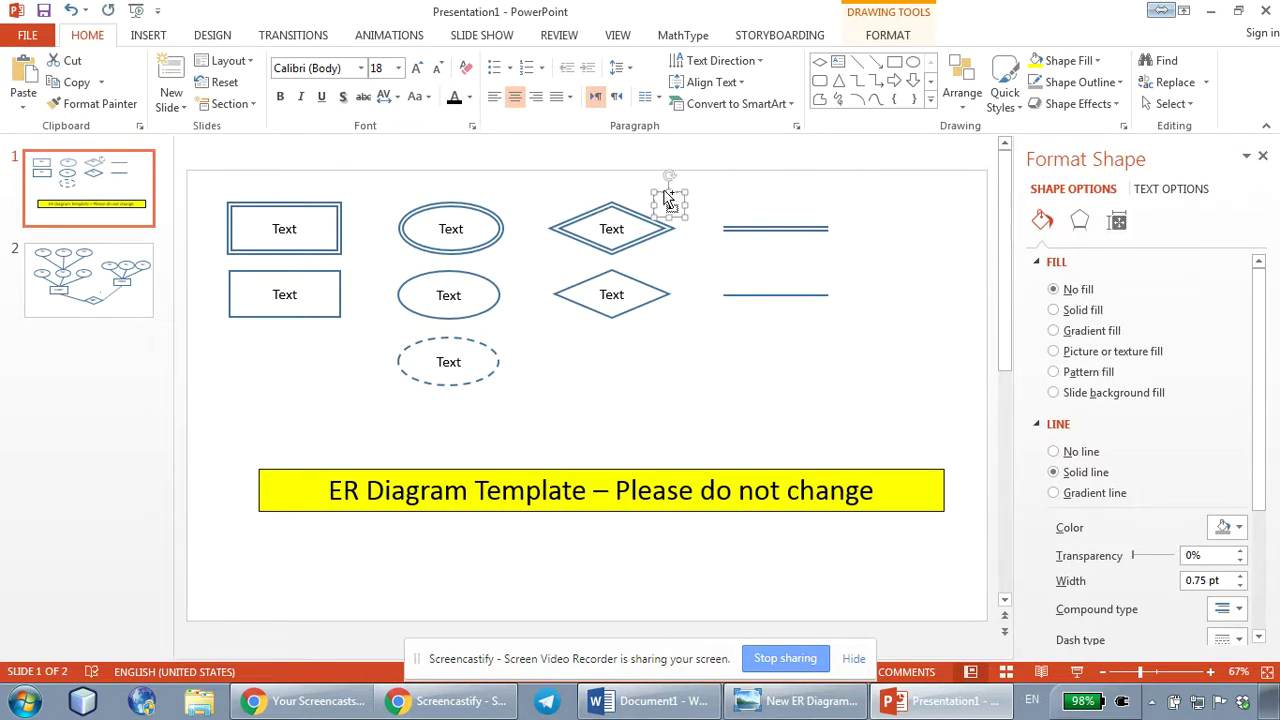
{"action": "key", "text": "ctrl+v"}
{"action": "left_click_drag", "start_coordinate": [685, 207], "coordinate": [567, 190]}
Group the double diamond with both '1' labels, then return to slide 2.
{"action": "left_click", "coordinate": [588, 216], "text": "shift"}
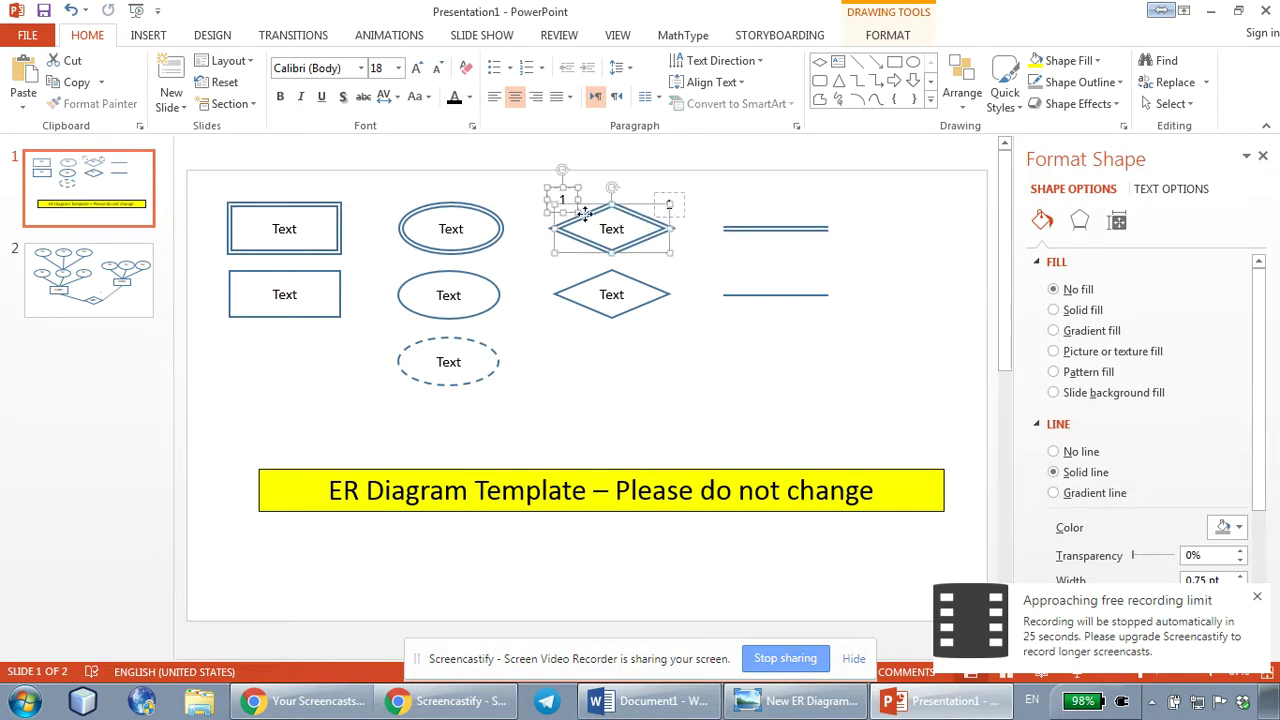
{"action": "left_click", "coordinate": [678, 194], "text": "shift"}
{"action": "right_click", "coordinate": [680, 197]}
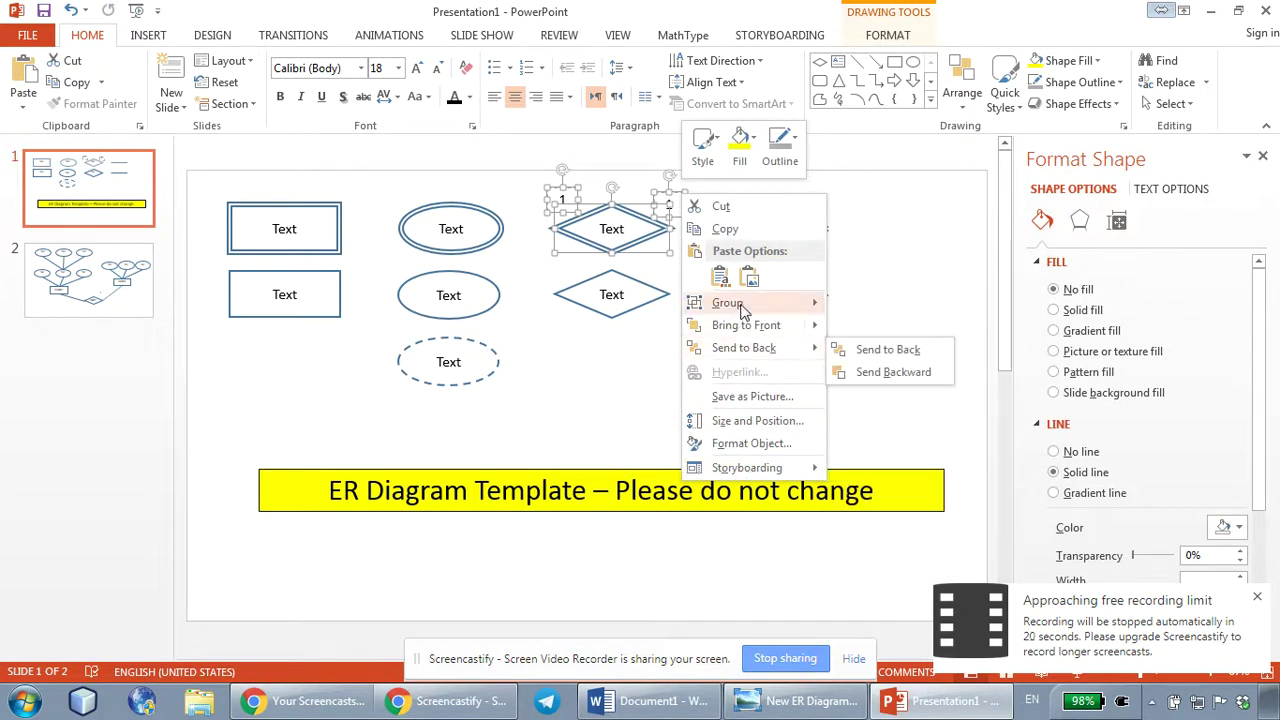
{"action": "mouse_move", "coordinate": [745, 302]}
{"action": "left_click", "coordinate": [880, 305]}
{"action": "left_click", "coordinate": [700, 346]}
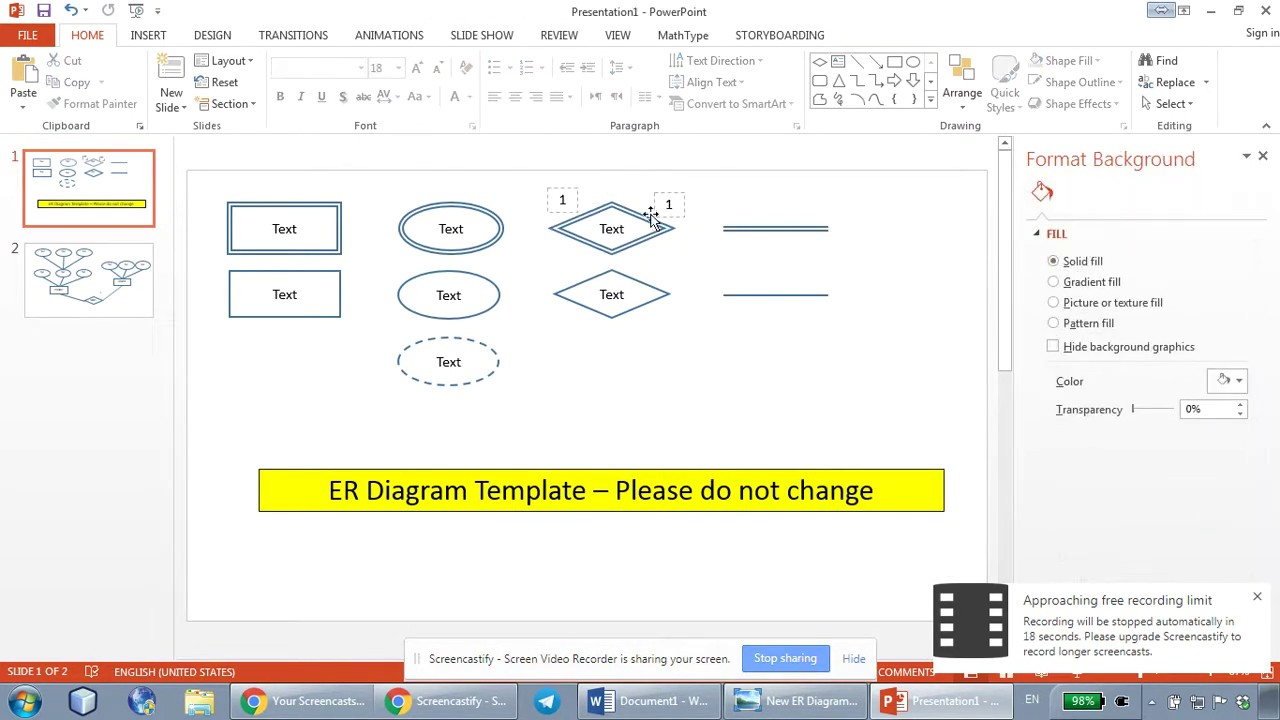
{"action": "left_click", "coordinate": [630, 225]}
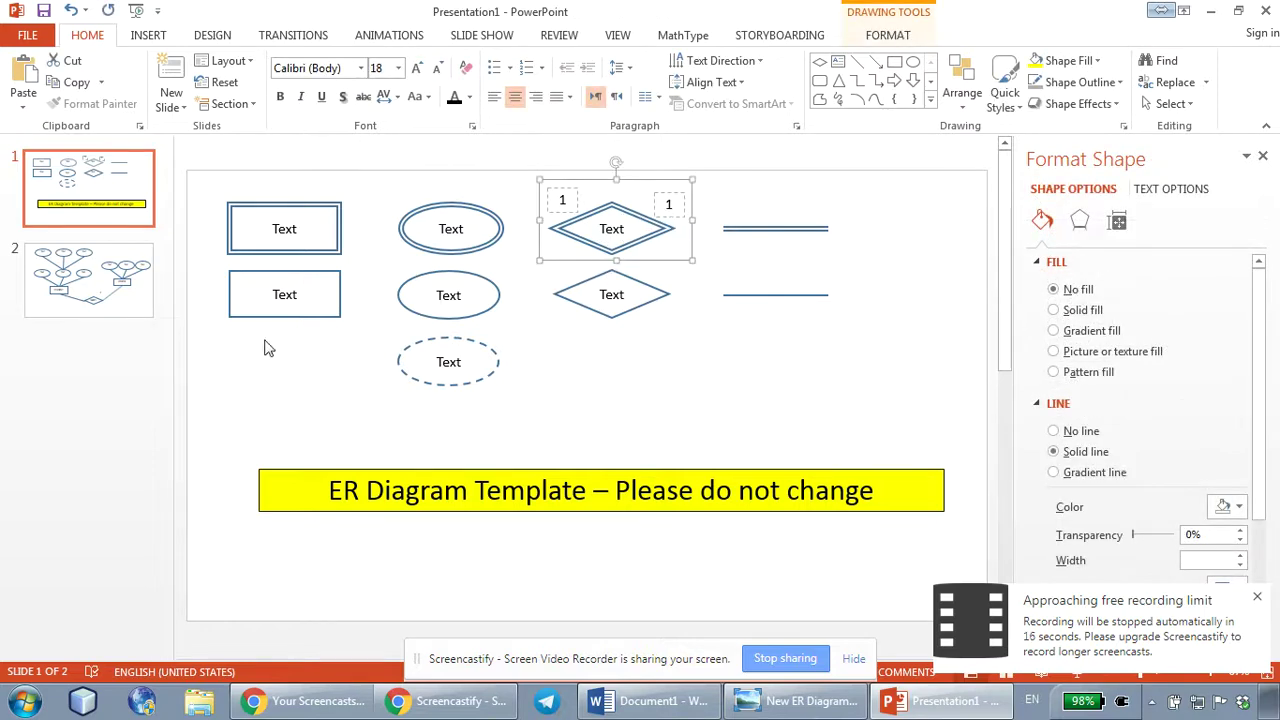
{"action": "left_click", "coordinate": [125, 295]}
Insert a new slide 3 and paste the grouped diamond, deleting the title and body placeholders.
{"action": "right_click", "coordinate": [104, 355]}
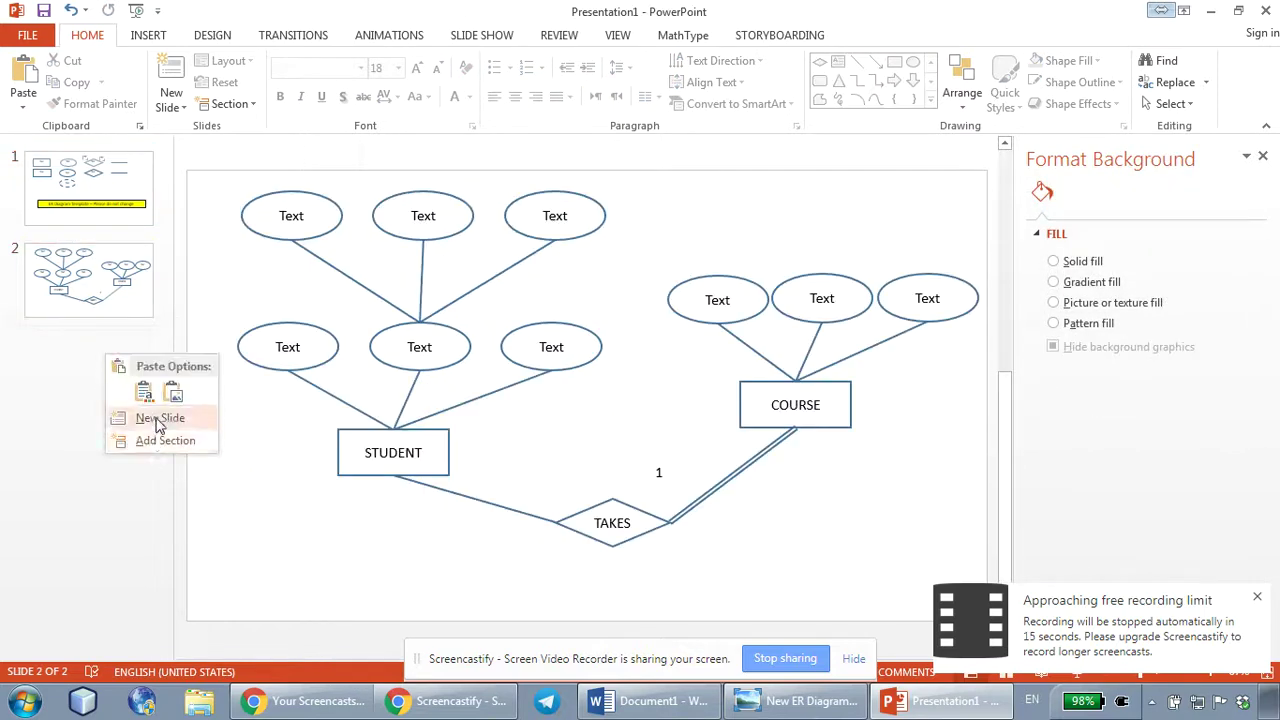
{"action": "left_click", "coordinate": [150, 418]}
{"action": "key", "text": "ctrl+v"}
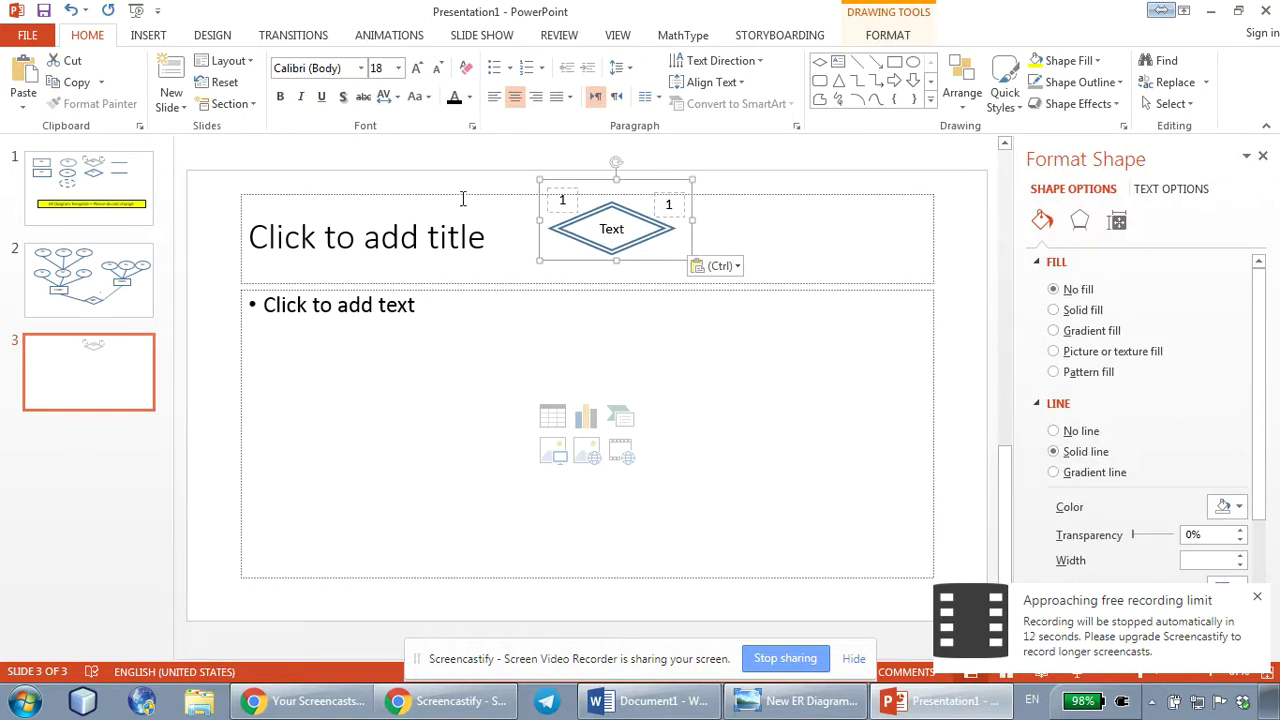
{"action": "left_click", "coordinate": [461, 194]}
{"action": "key", "text": "Delete"}
{"action": "left_click", "coordinate": [512, 290]}
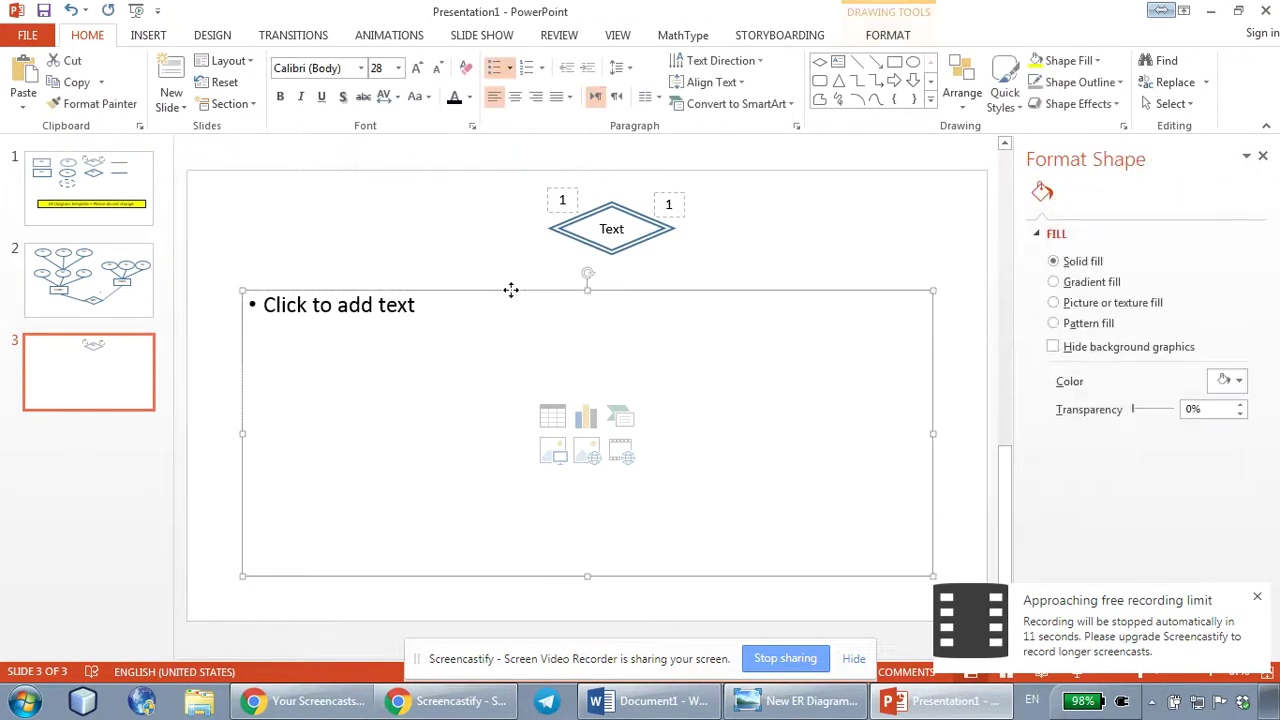
{"action": "key", "text": "Delete"}
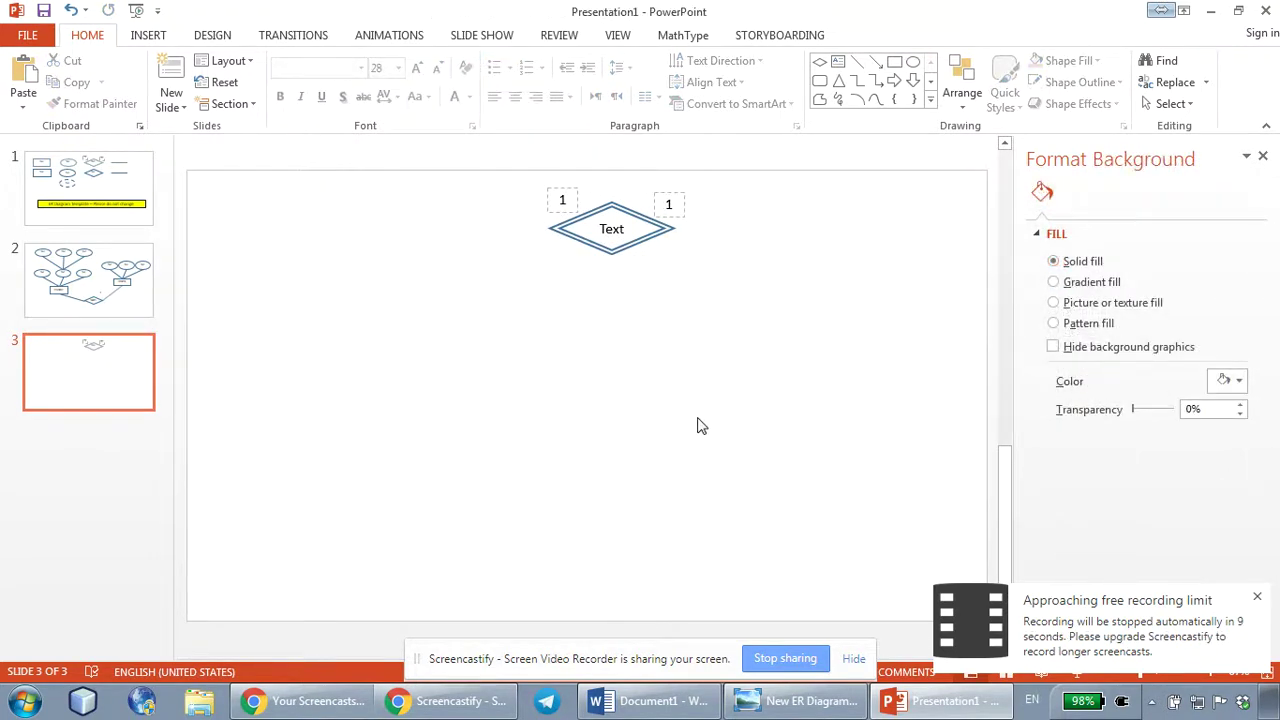